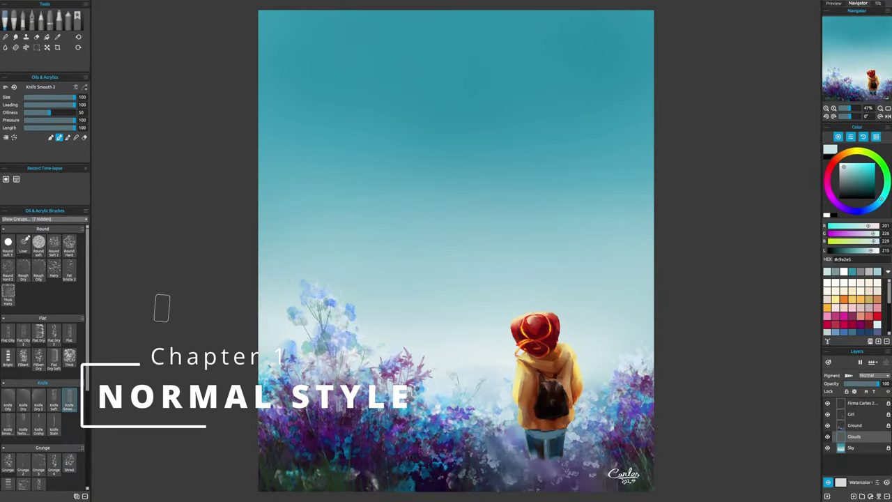
- With Round Soft 2 in near-white, paint white clouds and soft haze in the upper-right sky
click(53, 245)
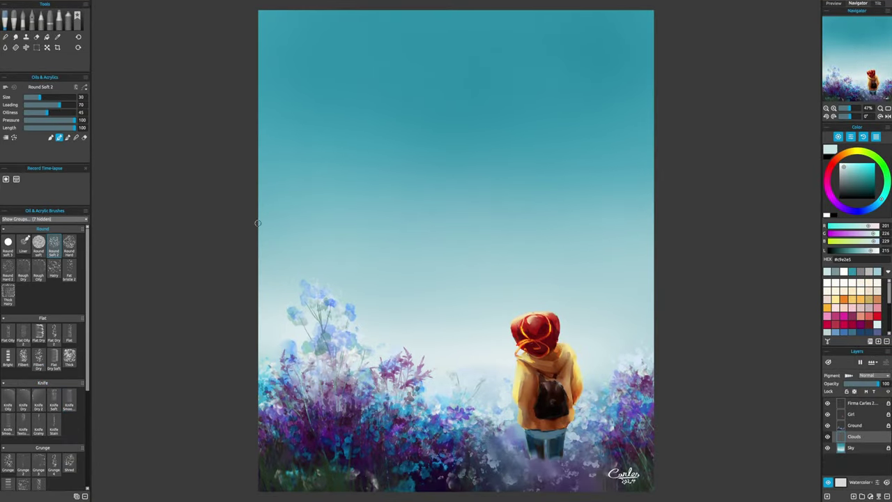
drag(843, 168, 840, 166)
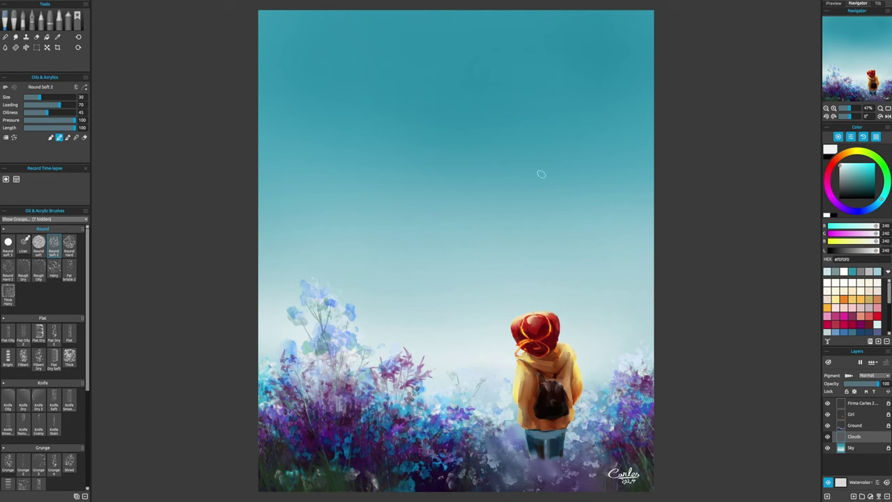
mouse_move(565, 149)
mouse_down()
mouse_move(527, 183)
mouse_move(520, 179)
mouse_move(546, 176)
mouse_move(518, 179)
mouse_move(509, 190)
mouse_move(536, 186)
mouse_move(526, 204)
mouse_move(577, 163)
mouse_move(605, 104)
mouse_move(624, 89)
mouse_move(653, 90)
mouse_move(626, 114)
mouse_move(612, 139)
mouse_move(629, 136)
mouse_move(573, 209)
mouse_move(512, 237)
mouse_move(490, 236)
mouse_move(486, 257)
mouse_move(495, 250)
mouse_move(468, 287)
mouse_move(488, 301)
mouse_up()
key(])
alt+click(524, 179)
key(bracketleft)
key(bracketright)
key(bracketright)
key(bracketright)
key(bracketleft)
key(bracketleft)
key(bracketleft)
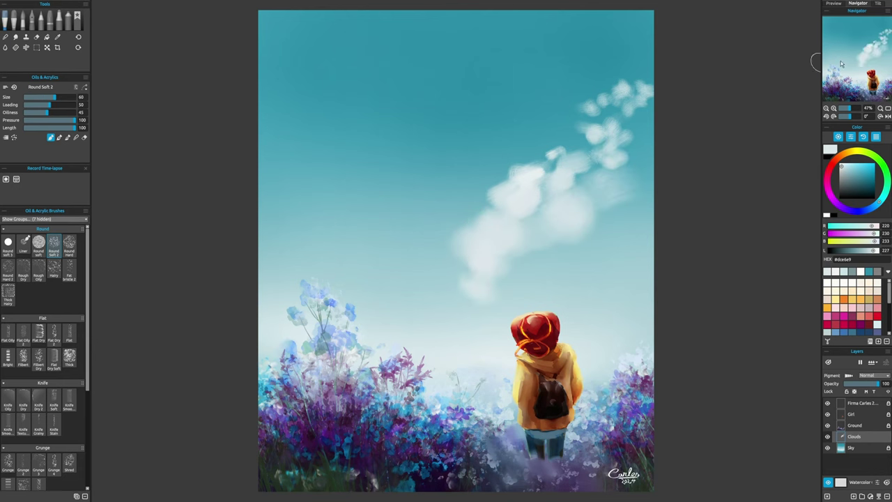
mouse_move(593, 244)
mouse_down()
mouse_move(528, 283)
mouse_move(561, 288)
mouse_move(639, 205)
mouse_move(627, 148)
mouse_move(639, 134)
mouse_move(614, 150)
mouse_up()
- Paint a cloud with wispy streaks in the upper-left sky and a wispy cloud near the top
mouse_move(307, 162)
mouse_down()
mouse_move(398, 166)
mouse_move(435, 198)
mouse_move(382, 188)
mouse_move(371, 209)
mouse_up()
key(bracketleft)
key(bracketleft)
key(bracketleft)
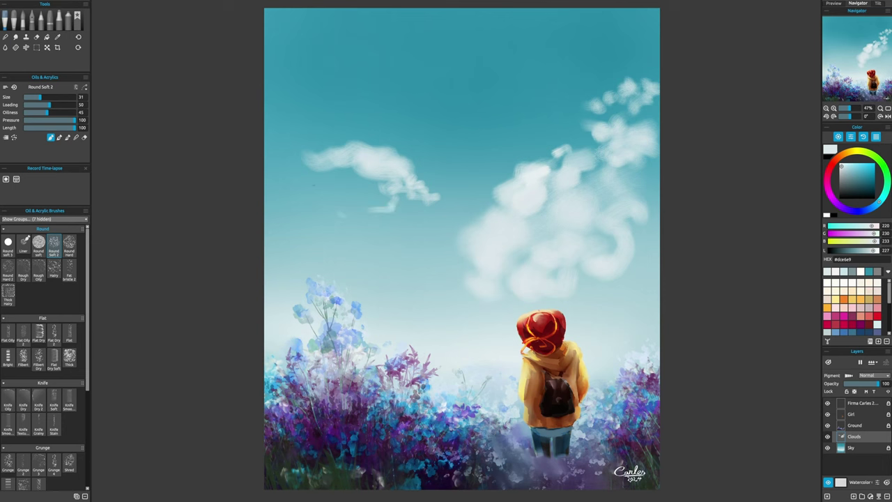
mouse_move(335, 171)
mouse_down()
mouse_move(298, 182)
mouse_move(343, 200)
mouse_up()
click(351, 129)
drag(408, 69, 442, 120)
- Tint the right-hand clouds pinkish-grey (#c0c0c0), including the lower, middle and upper-right ones
drag(487, 160, 492, 160)
key(bracketright)
key(bracketright)
key(bracketright)
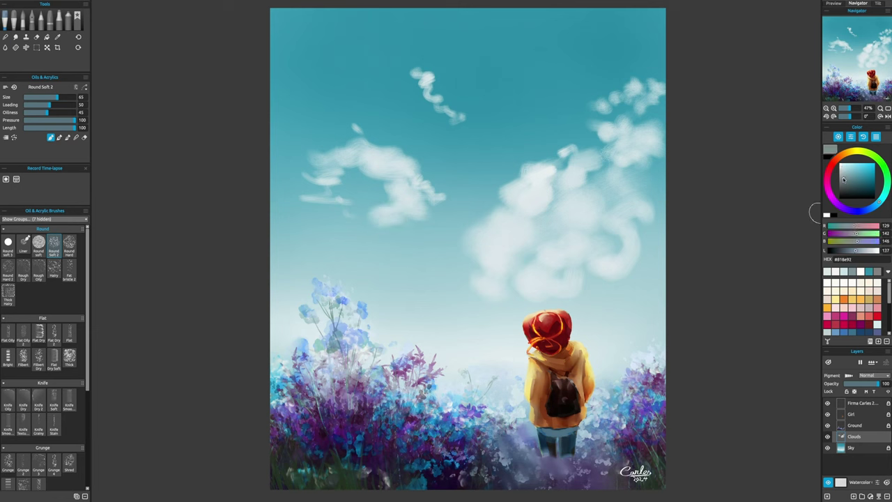
key(bracketleft)
key(bracketleft)
key(bracketleft)
mouse_move(528, 203)
mouse_down()
mouse_move(544, 181)
mouse_move(613, 162)
mouse_up()
key(bracketleft)
key(bracketright)
key(bracketright)
key(bracketright)
key(bracketright)
mouse_move(648, 251)
mouse_down()
mouse_move(638, 279)
mouse_move(652, 251)
mouse_move(571, 240)
mouse_move(536, 246)
mouse_move(519, 270)
mouse_move(555, 218)
mouse_up()
key(bracketleft)
key(bracketleft)
key(bracketleft)
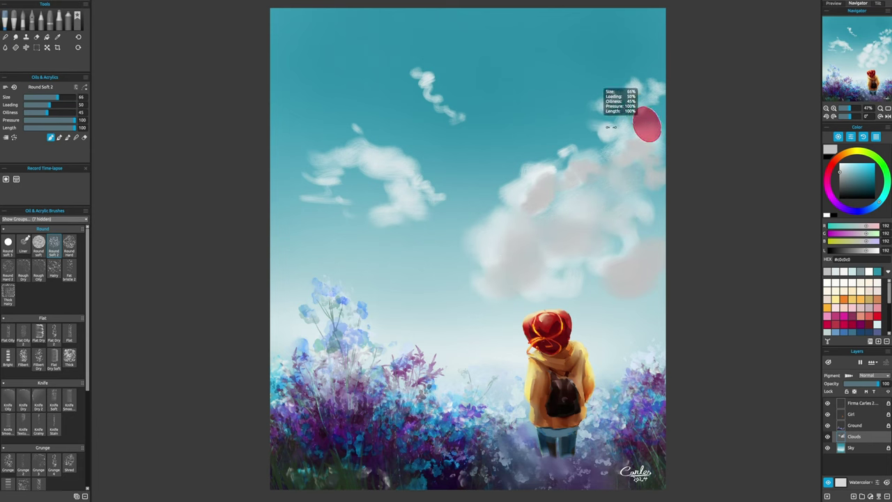
mouse_move(654, 119)
mouse_down()
mouse_move(630, 105)
mouse_move(660, 110)
mouse_up()
- Tint the left and top clouds pinkish-grey, then paint dark grey (#6d6d6d) shadows on the right clouds
scroll(813, 96, down, 1)
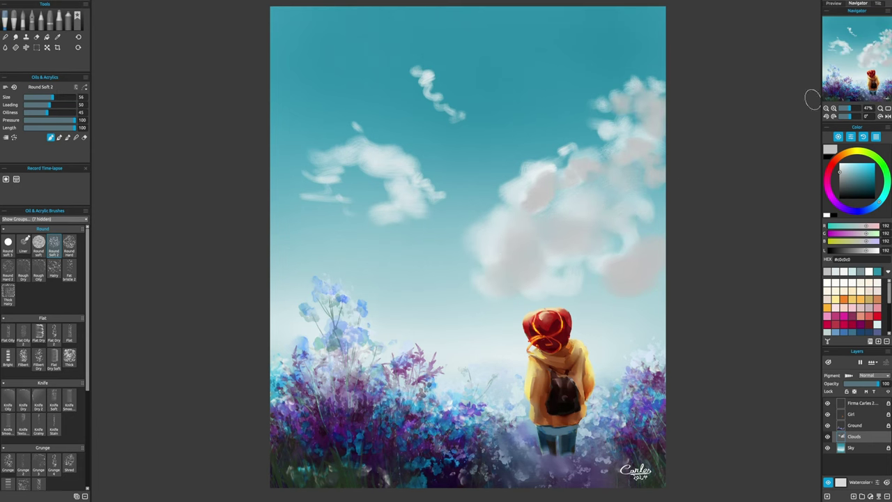
mouse_move(371, 176)
mouse_down()
mouse_move(322, 184)
mouse_move(334, 173)
mouse_move(364, 175)
mouse_up()
drag(396, 67, 410, 84)
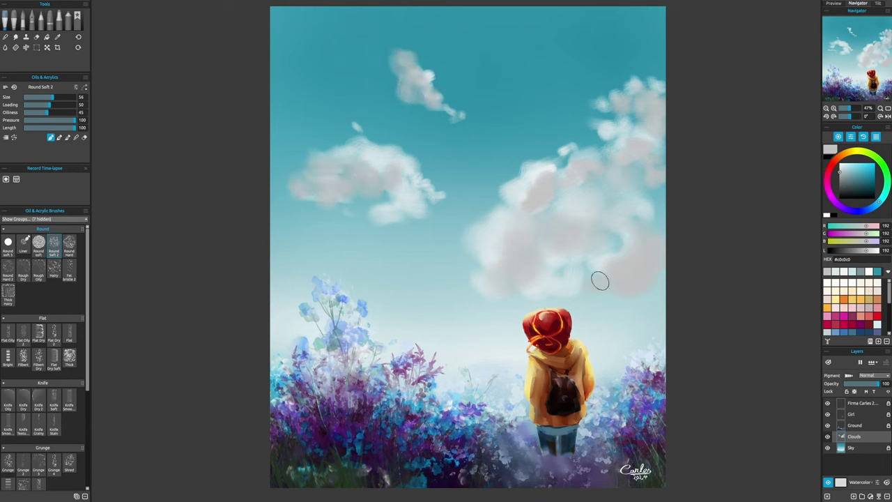
click(839, 183)
mouse_move(656, 180)
mouse_down()
mouse_move(668, 206)
mouse_move(635, 184)
mouse_move(660, 129)
mouse_up()
- Deepen the dark grey shading in the middle of both clouds and the lower right cloud
key(bracketright)
key(bracketright)
key(bracketright)
key(bracketright)
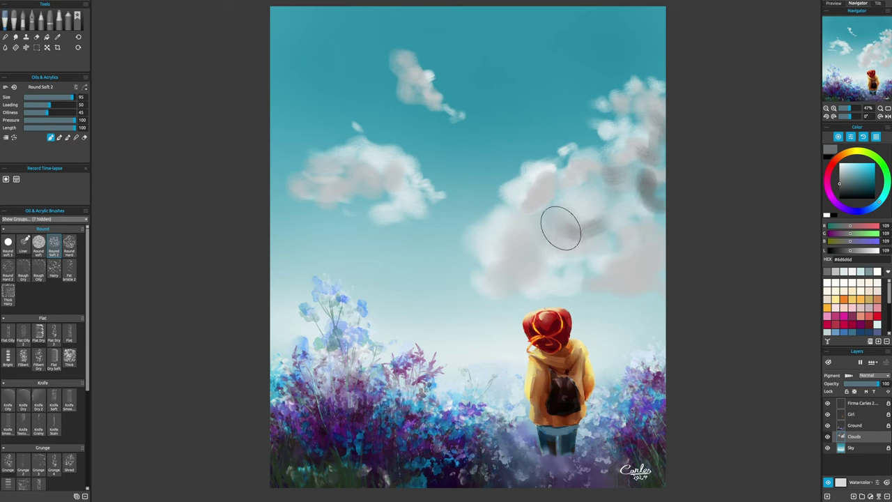
drag(562, 223, 579, 185)
drag(394, 174, 352, 199)
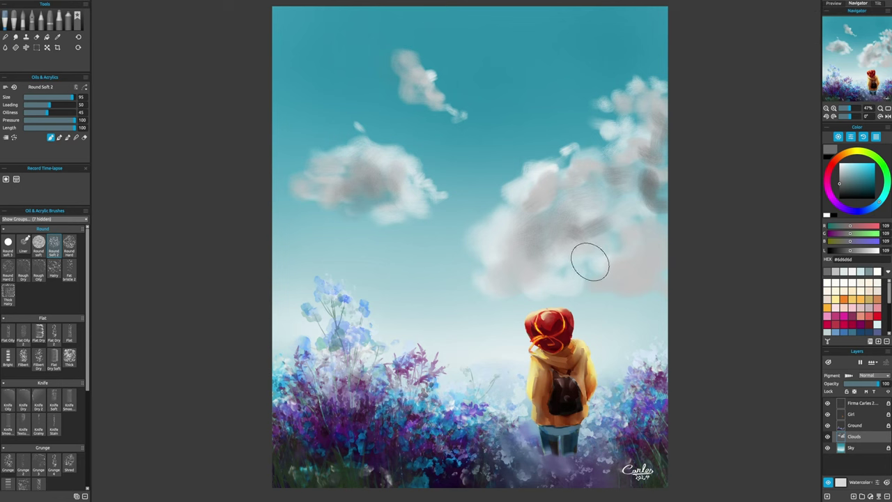
drag(590, 258, 677, 263)
- With a smaller brush in mid grey #8f8f8f, paint two thin cloud streaks low near the horizon
key(bracketleft)
key(bracketleft)
key(bracketleft)
key(bracketleft)
key(bracketleft)
key(bracketleft)
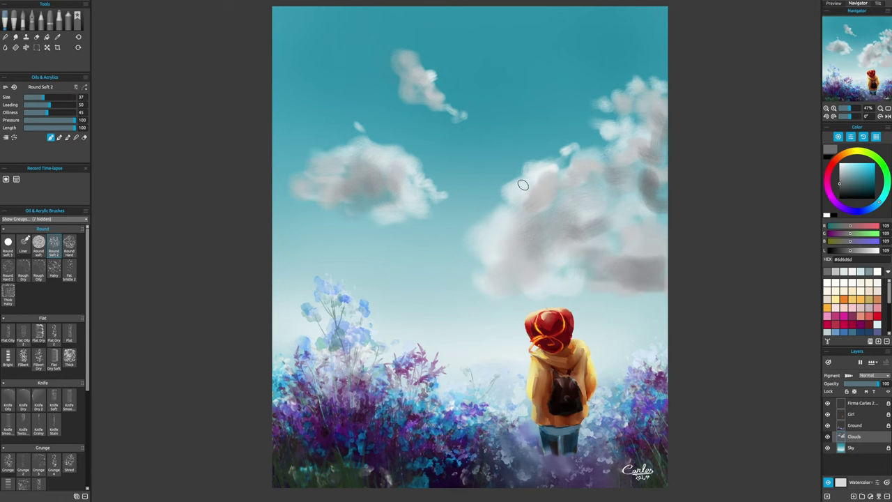
alt+click(521, 186)
key(bracketleft)
key(bracketleft)
key(bracketleft)
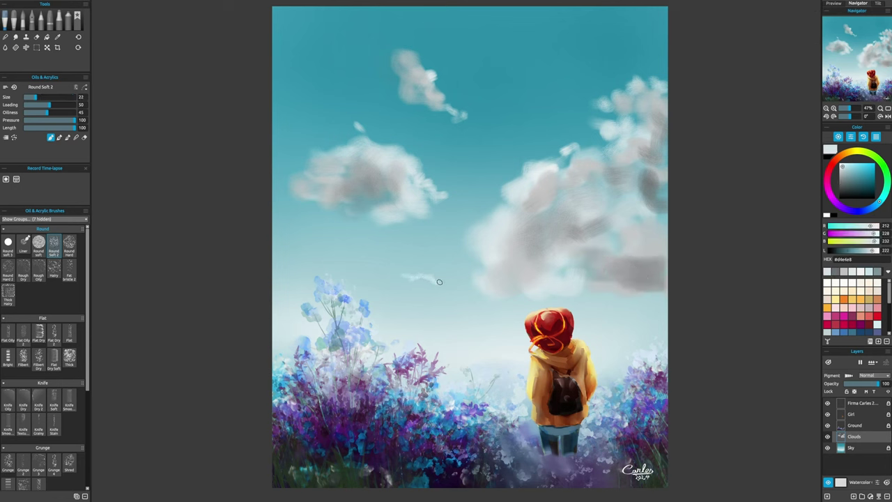
alt+click(615, 253)
drag(461, 312, 474, 314)
drag(394, 276, 425, 279)
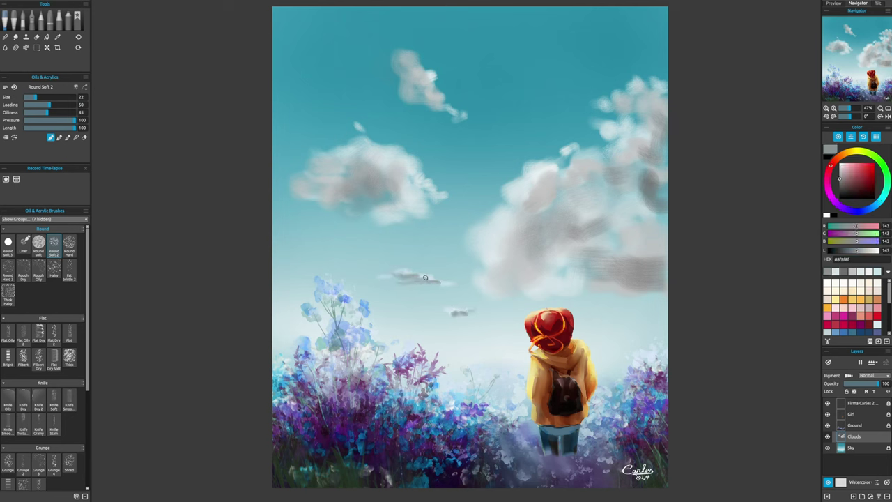
key(e)
key(bracketright)
key(bracketright)
key(bracketright)
key(bracketright)
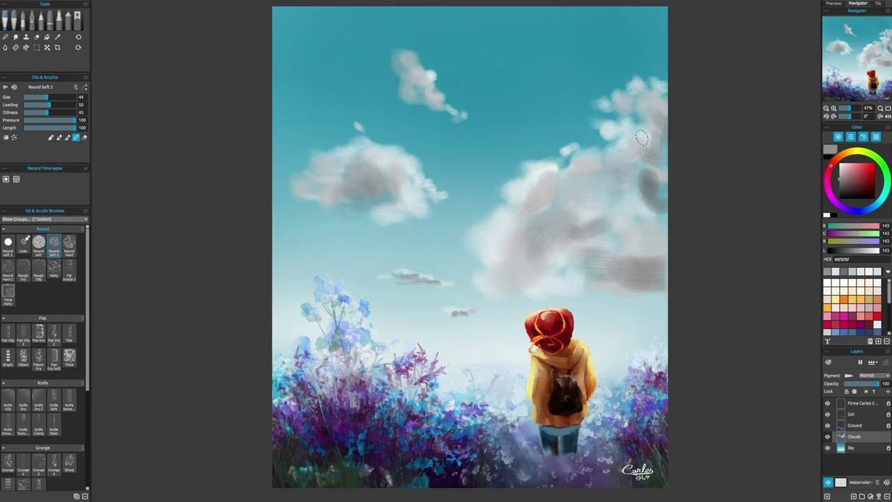
- Blend the clouds using sampled blue-grey, reshaping the small upper cloud and smoothing its tail
alt+click(659, 216)
drag(625, 235, 667, 233)
key(n)
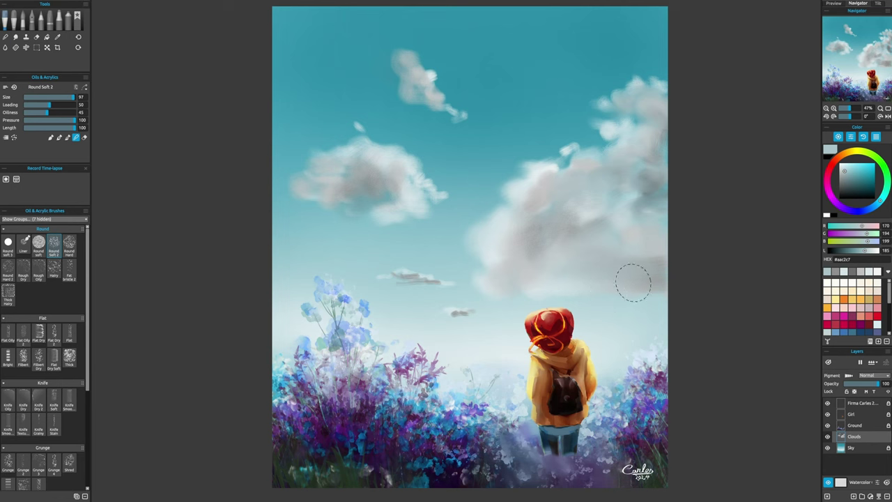
alt+click(575, 175)
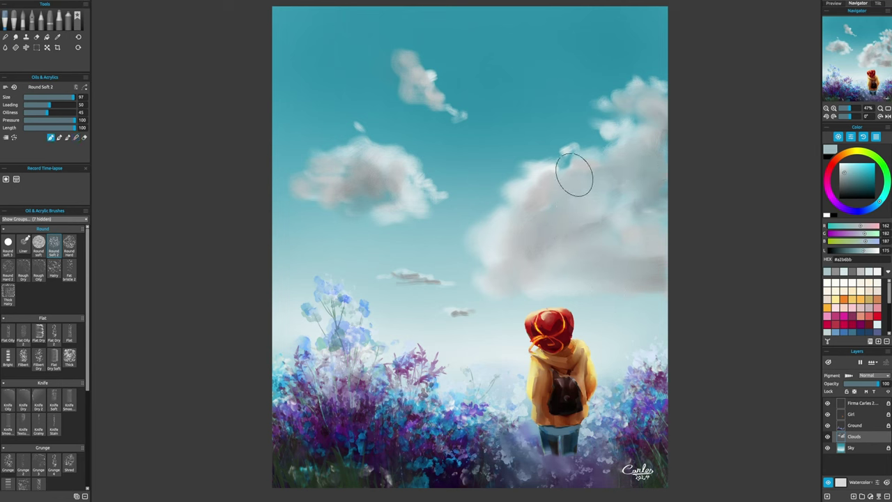
drag(575, 175, 562, 158)
key(n)
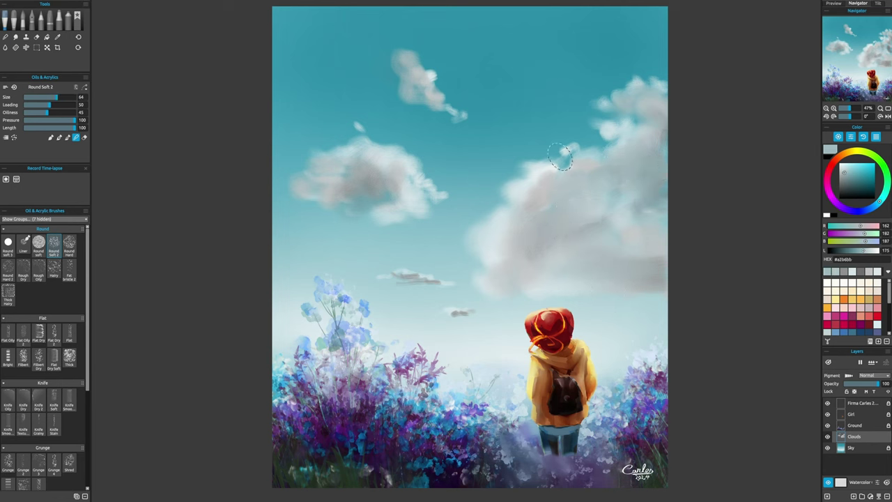
drag(439, 78, 424, 57)
mouse_move(404, 87)
mouse_down()
mouse_move(423, 109)
mouse_move(466, 123)
mouse_up()
drag(403, 230, 396, 169)
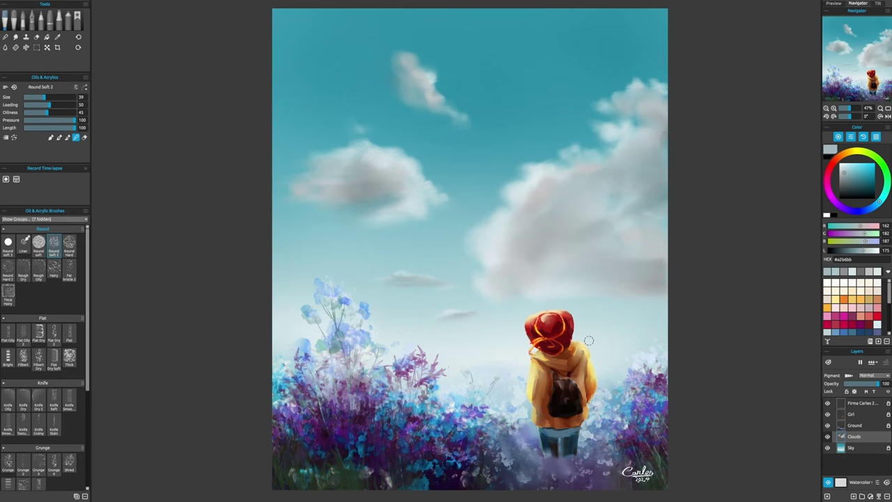
- Add a new layer clipped to the Clouds layer and set its blend mode to Overlay
click(853, 496)
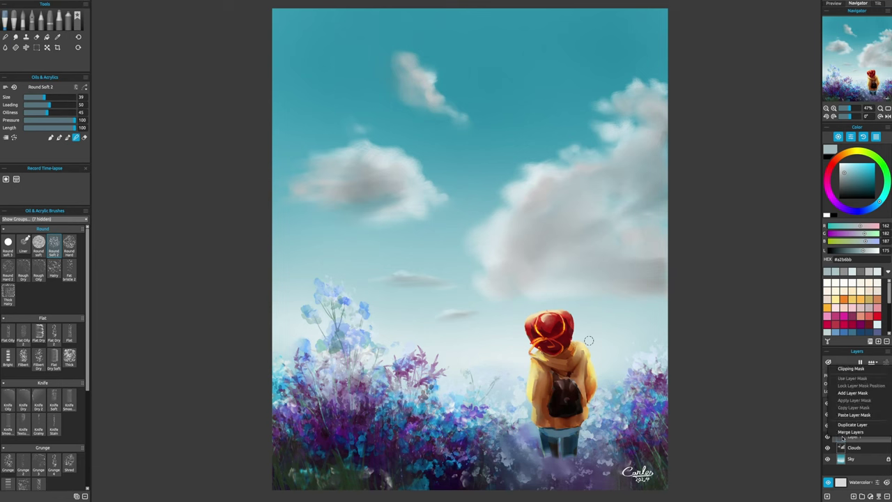
click(872, 362)
click(851, 369)
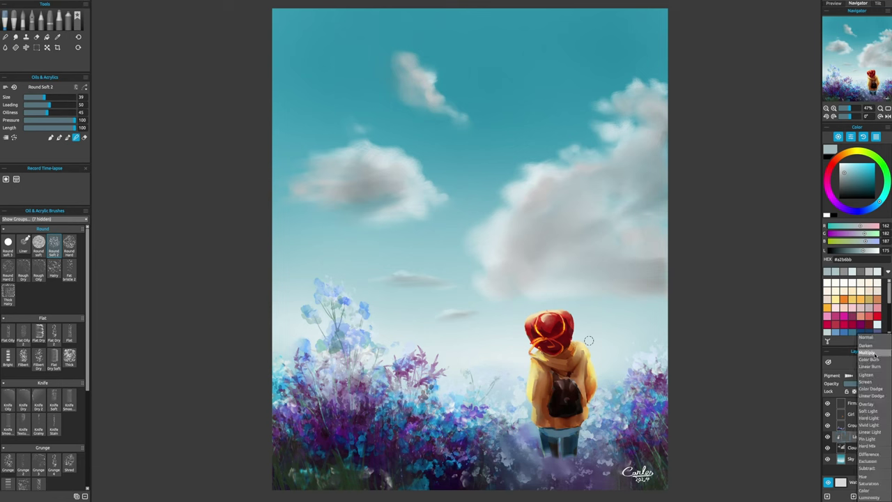
alt+click(574, 255)
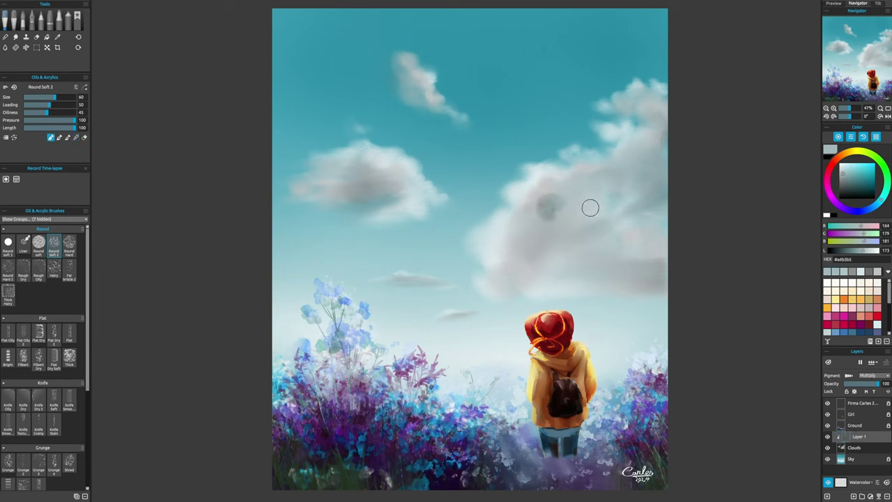
click(868, 375)
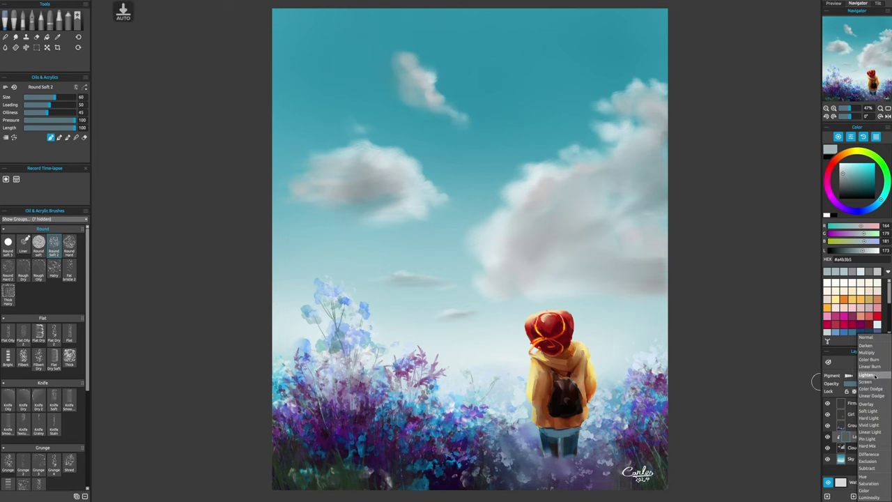
click(872, 375)
- With white paint at Loading and Oiliness 100, paint highlights along the big right cloud and upper cloud tail
click(841, 164)
drag(526, 189, 507, 188)
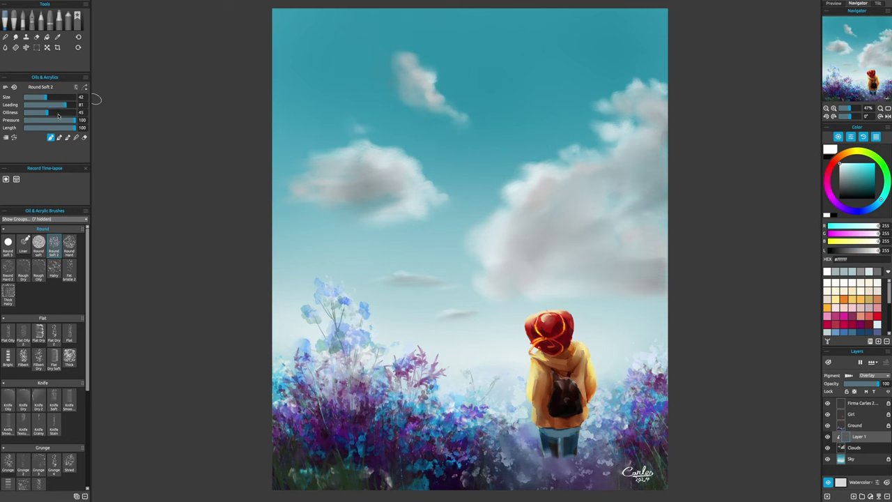
drag(58, 114, 87, 112)
drag(66, 105, 144, 104)
mouse_move(488, 209)
mouse_down()
mouse_move(476, 231)
mouse_move(497, 243)
mouse_move(486, 244)
mouse_up()
alt+click(496, 242)
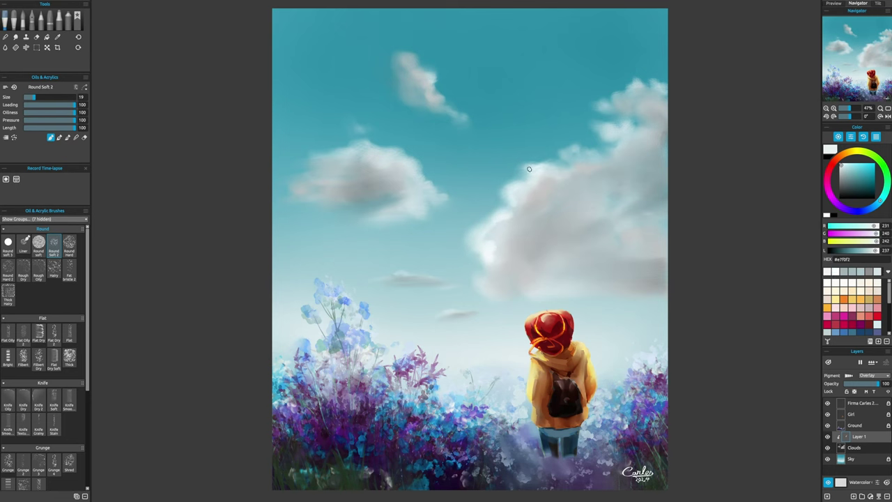
mouse_move(564, 154)
mouse_down()
mouse_move(547, 184)
mouse_move(522, 192)
mouse_move(514, 208)
mouse_move(527, 204)
mouse_move(513, 215)
mouse_move(606, 171)
mouse_move(589, 159)
mouse_move(618, 144)
mouse_move(625, 158)
mouse_move(629, 145)
mouse_move(653, 137)
mouse_up()
mouse_move(635, 104)
mouse_down()
mouse_move(662, 102)
mouse_move(648, 101)
mouse_move(636, 114)
mouse_move(621, 92)
mouse_move(605, 111)
mouse_up()
mouse_move(631, 217)
mouse_down()
mouse_move(590, 256)
mouse_move(573, 258)
mouse_move(633, 238)
mouse_move(619, 245)
mouse_move(607, 214)
mouse_move(503, 241)
mouse_move(526, 227)
mouse_move(483, 292)
mouse_move(527, 292)
mouse_move(553, 238)
mouse_up()
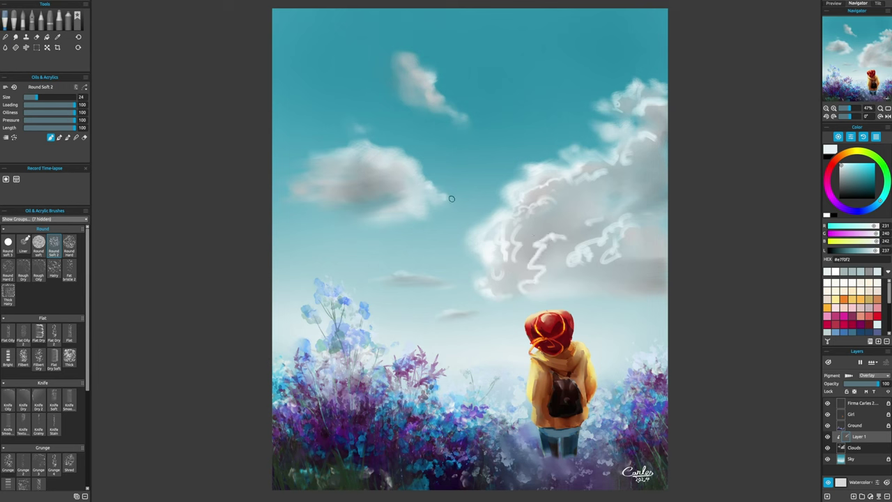
drag(422, 103, 454, 112)
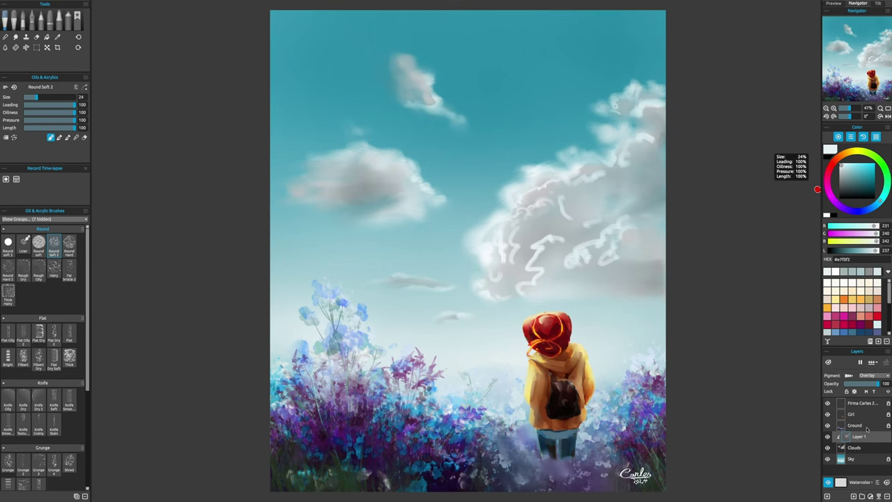
- Merge the highlight layer down, blend the white squiggles into the right cloud, and lighten the left cloud
key(ctrl+e)
key(bracketright)
key(bracketright)
key(bracketright)
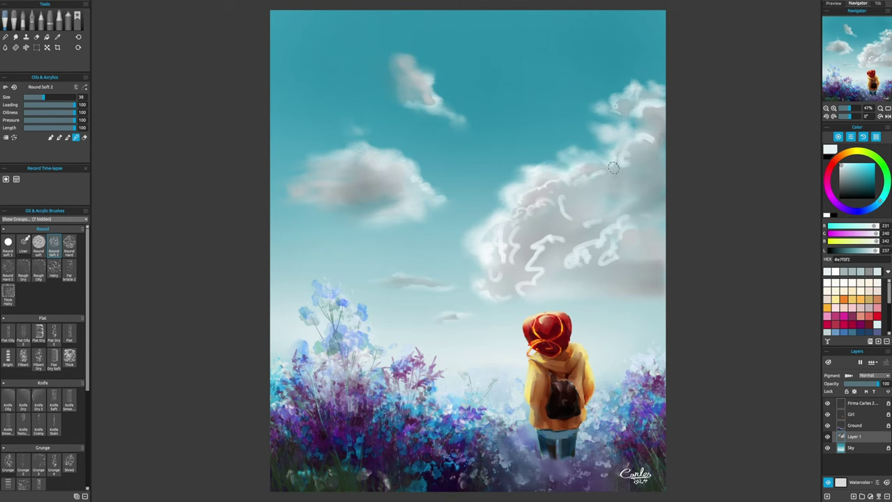
drag(649, 148, 662, 137)
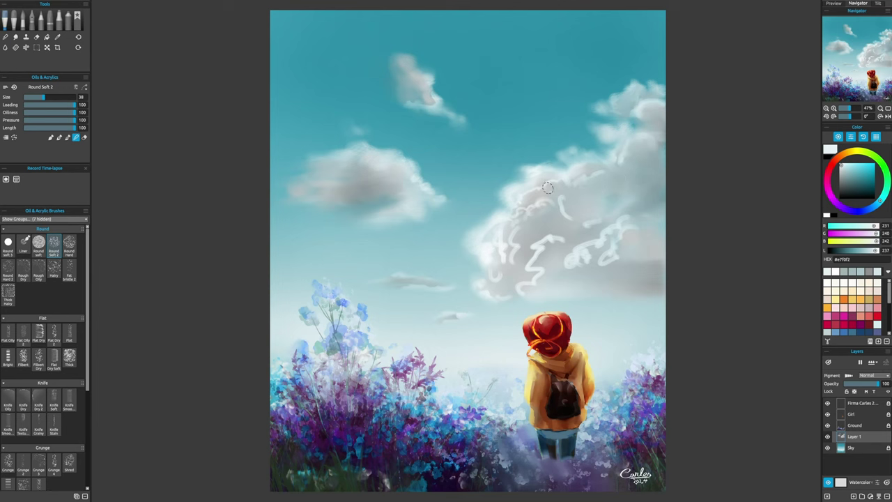
key(bracketleft)
key(bracketleft)
key(bracketleft)
key(bracketright)
key(bracketright)
key(bracketright)
mouse_move(608, 260)
mouse_down()
mouse_move(575, 260)
mouse_move(603, 237)
mouse_move(555, 207)
mouse_move(560, 198)
mouse_move(582, 217)
mouse_move(628, 208)
mouse_move(540, 252)
mouse_move(519, 291)
mouse_up()
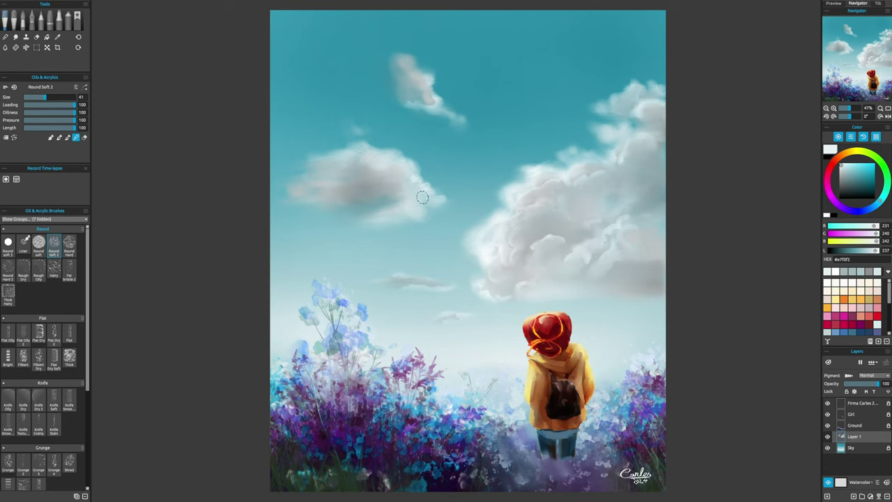
mouse_move(422, 198)
mouse_down()
mouse_move(371, 166)
mouse_move(378, 191)
mouse_move(398, 202)
mouse_move(373, 214)
mouse_up()
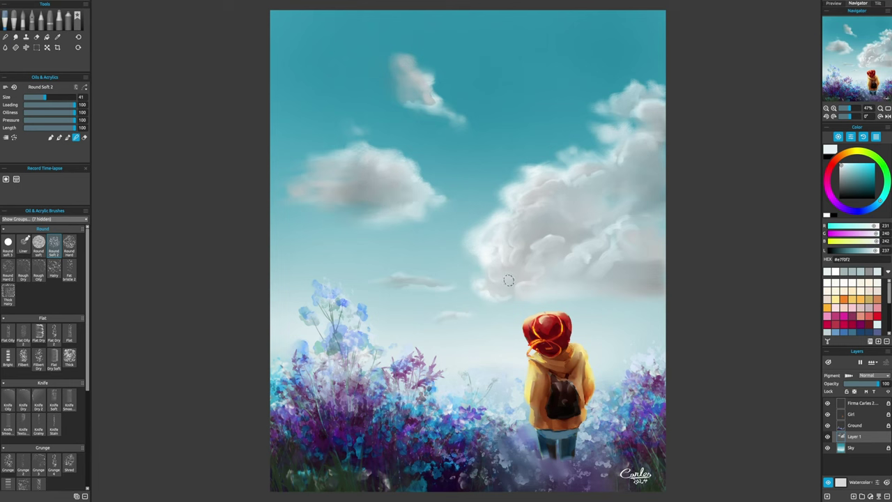
- Blend the big cloud's right edge into the sky with a sampled pale blue-grey
alt+click(636, 155)
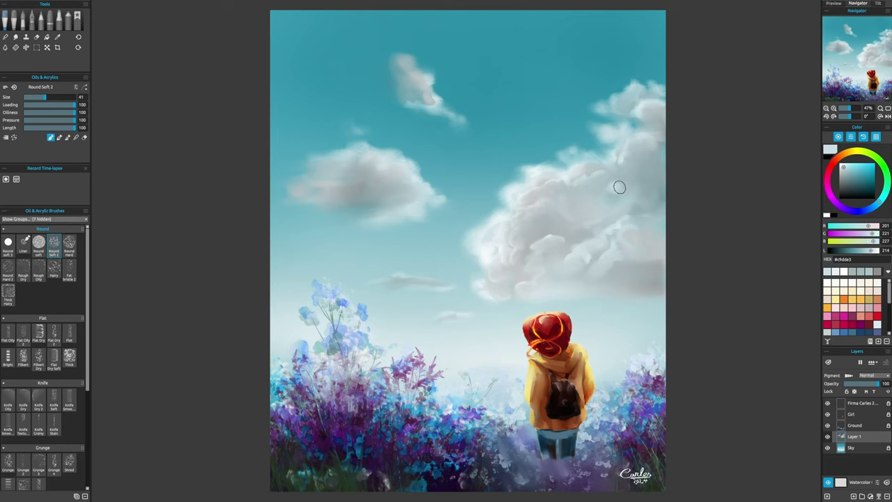
key(b)
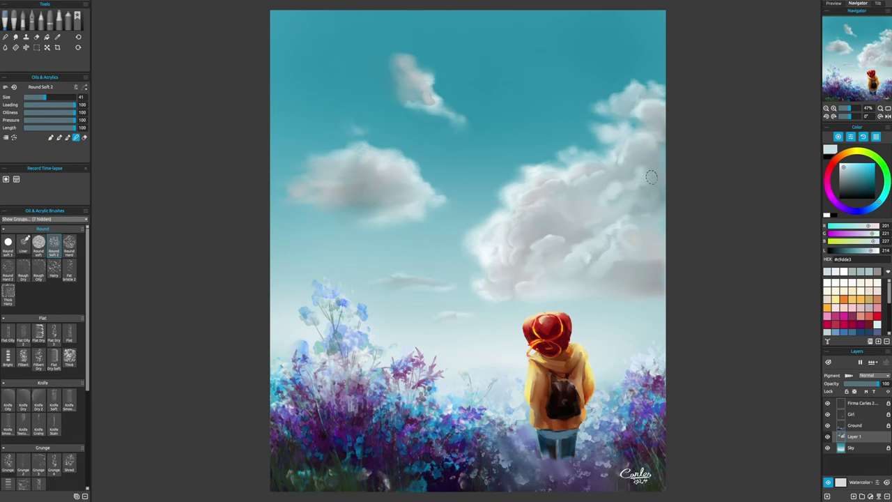
drag(835, 65, 829, 67)
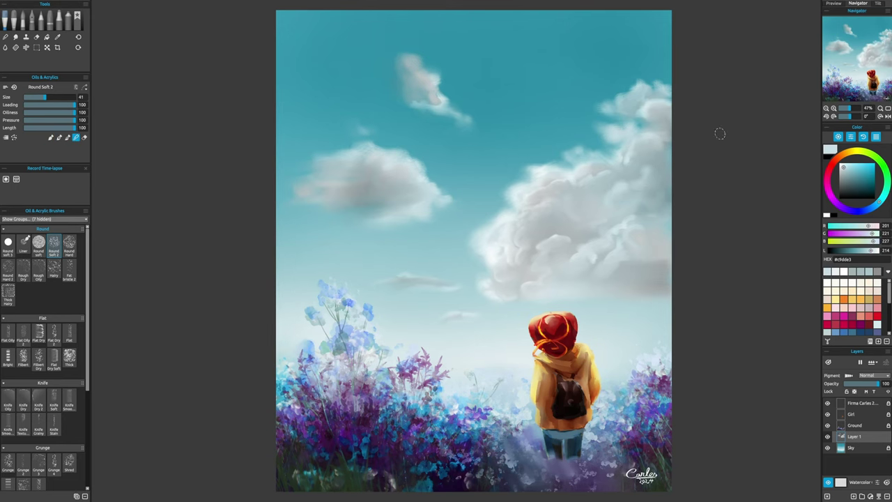
drag(667, 150, 653, 122)
- Add Layer 2 set to Overlay and choose a dark slate grey at brush size 93
key(ctrl+shift+n)
click(866, 375)
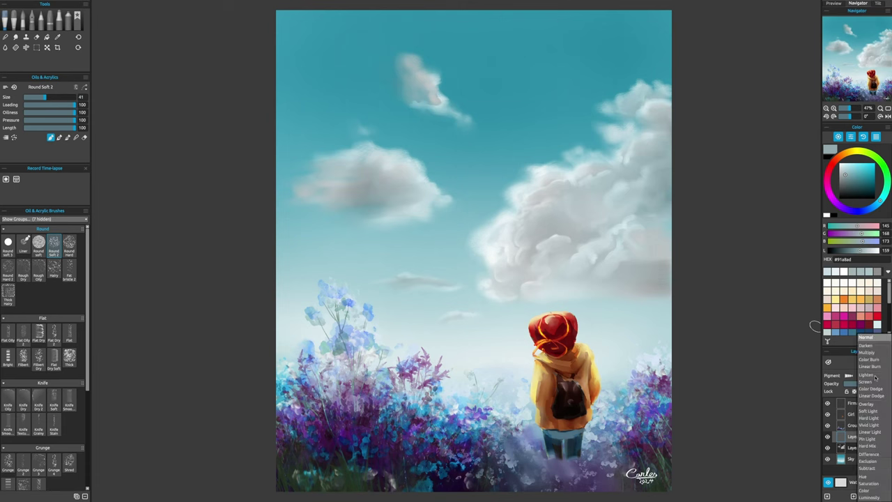
click(871, 404)
alt+click(694, 269)
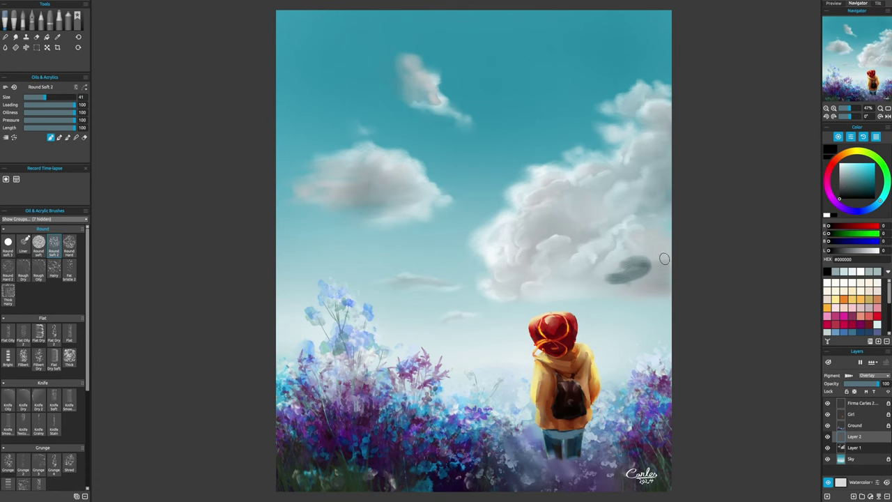
key(ctrl+z)
key(bracketright)
key(bracketright)
key(bracketright)
key(bracketright)
key(bracketright)
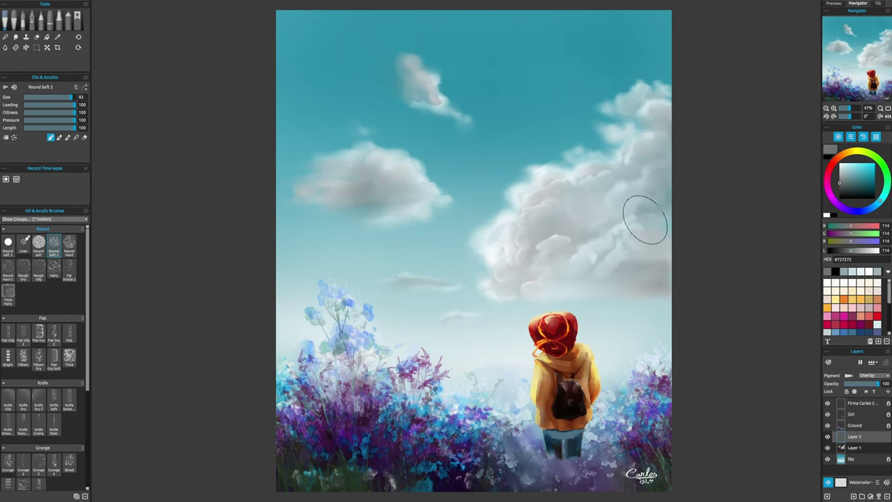
alt+click(584, 183)
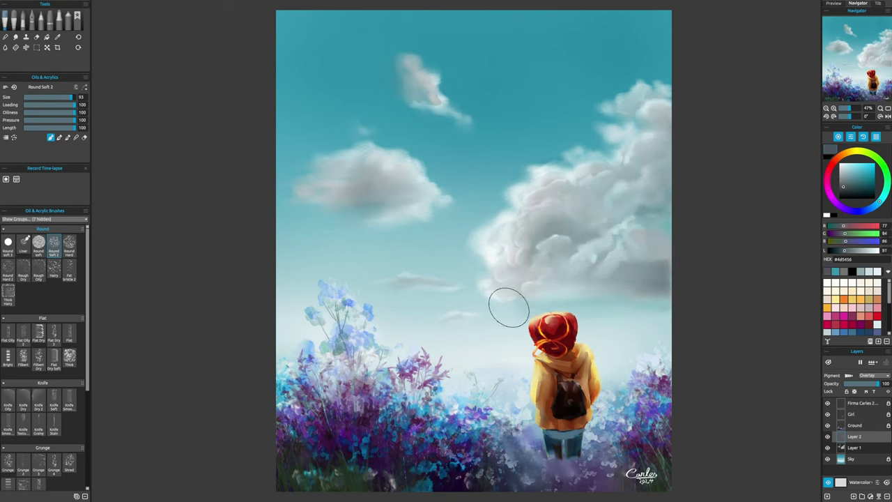
click(871, 363)
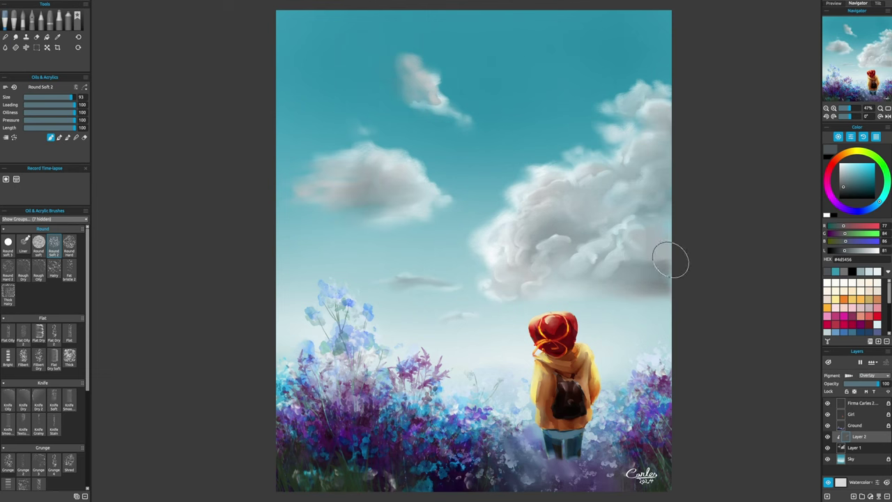
- At brush size 34, dab dark teal shading on the big cloud's right side and merge the layer down
alt+click(627, 243)
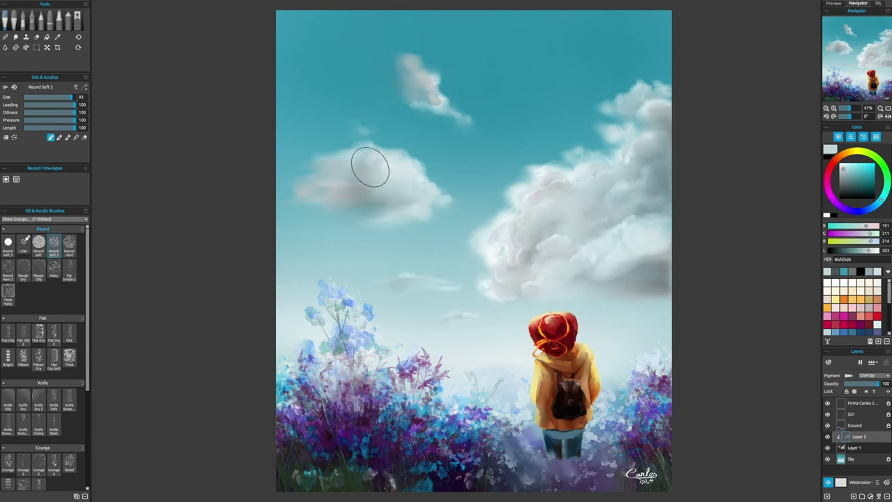
alt+click(666, 264)
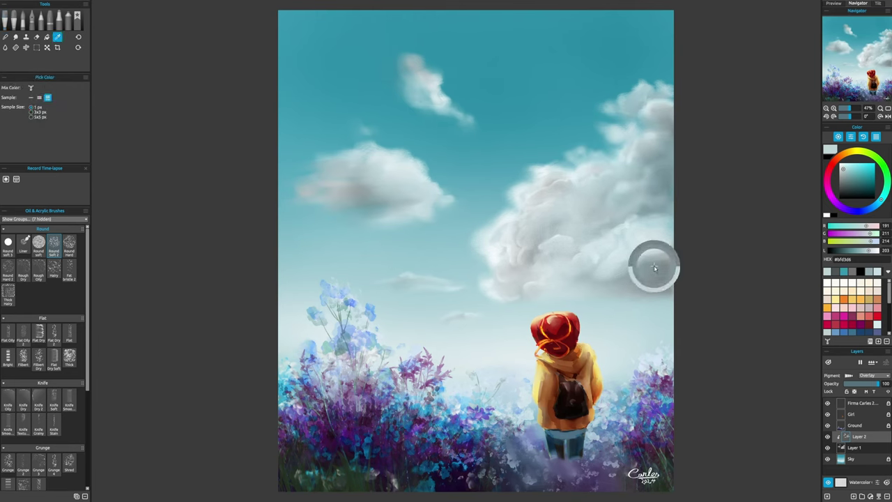
drag(653, 265, 649, 238)
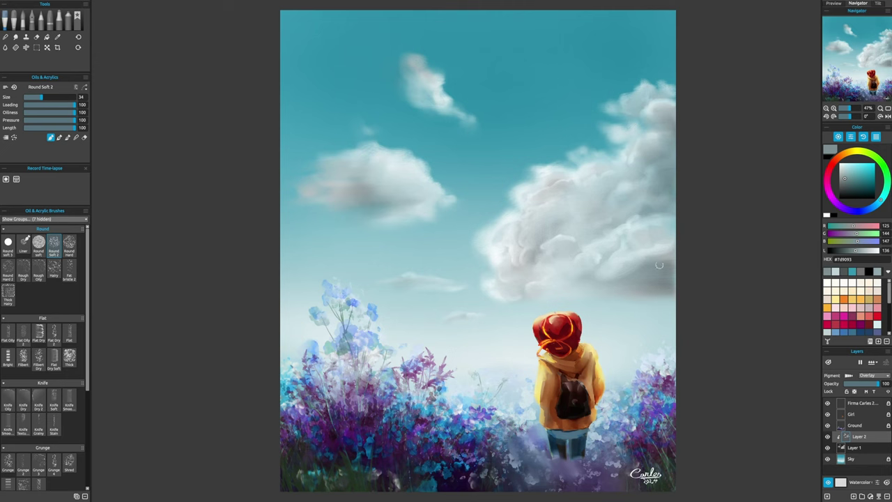
alt+click(571, 250)
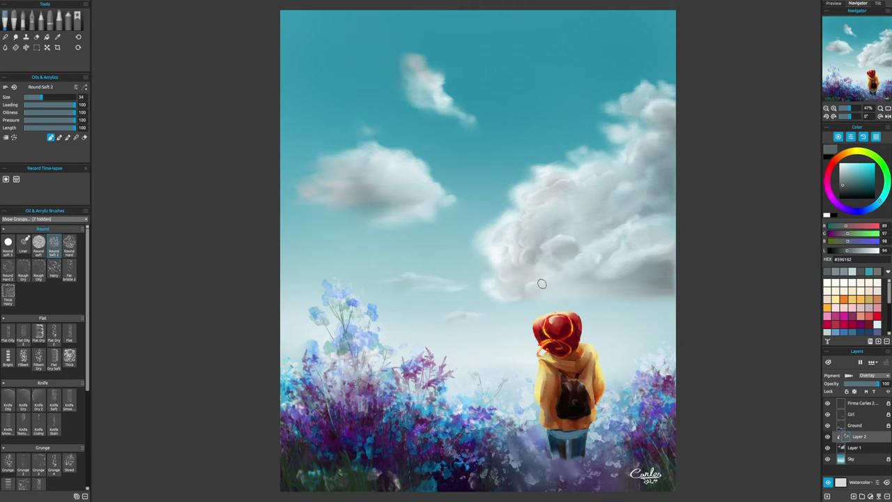
alt+click(548, 251)
drag(600, 204, 552, 220)
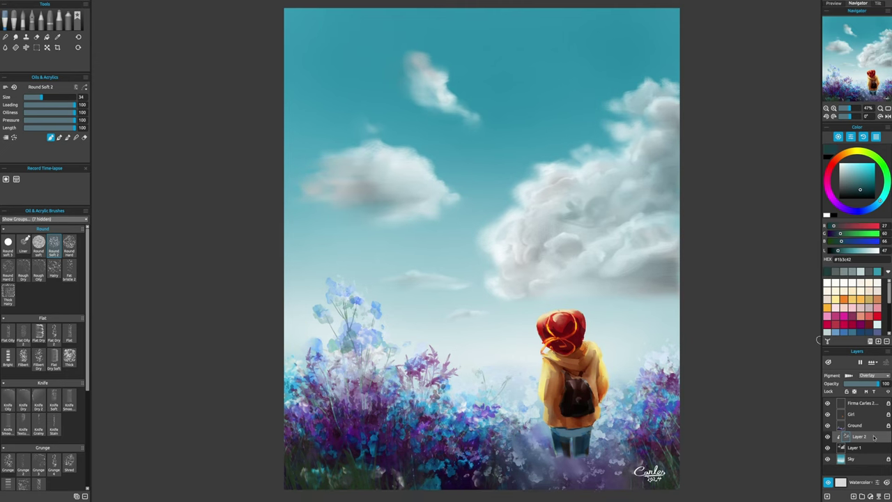
key(ctrl+e)
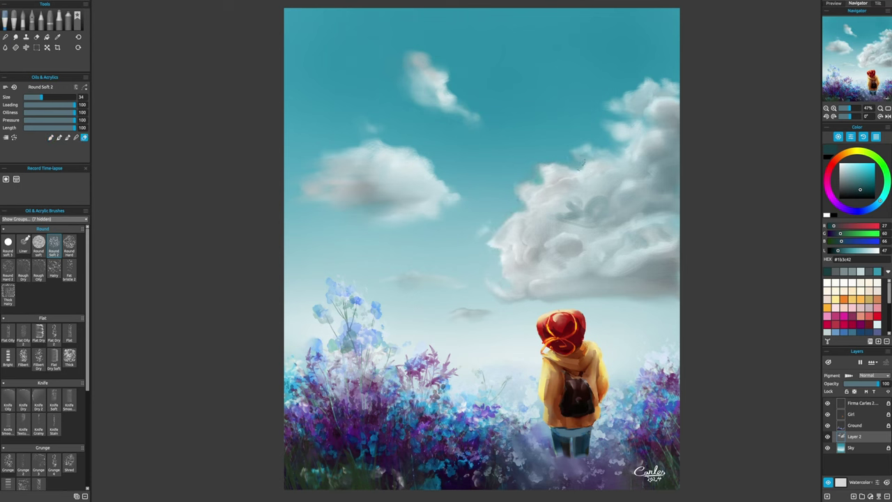
- Blend the grey smudge into the big cloud using a sampled mid teal
alt+click(498, 286)
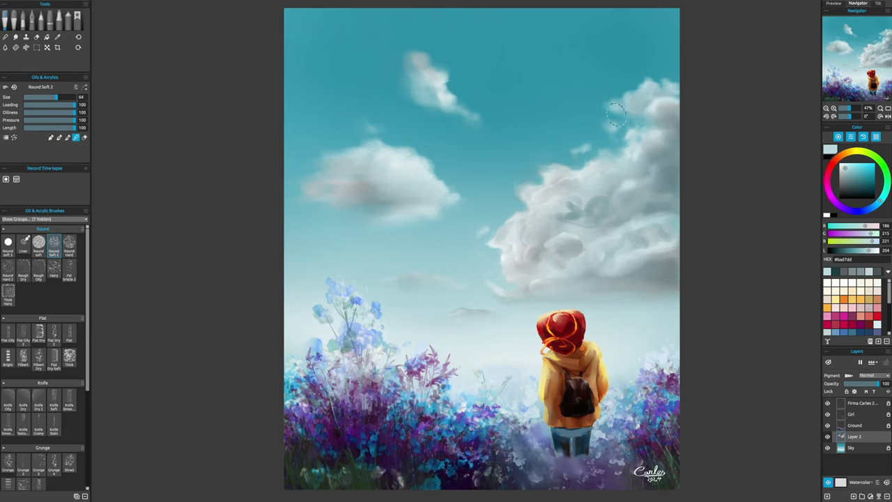
alt+click(615, 115)
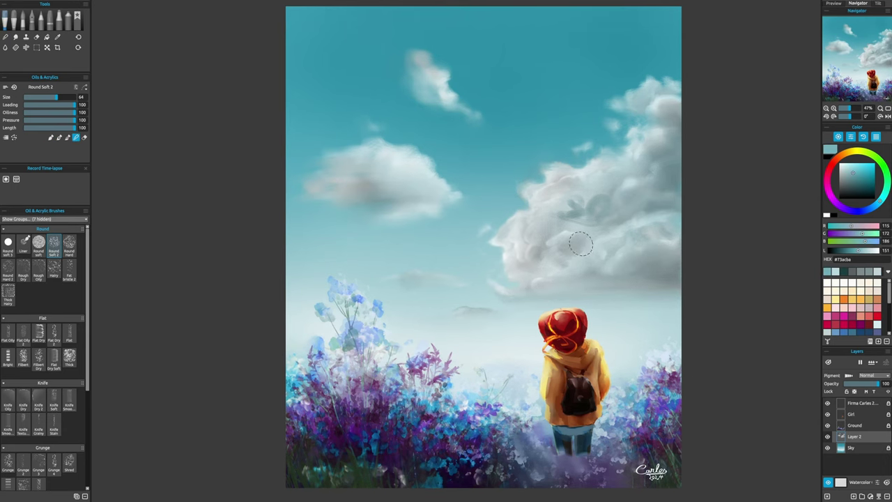
drag(530, 252, 572, 224)
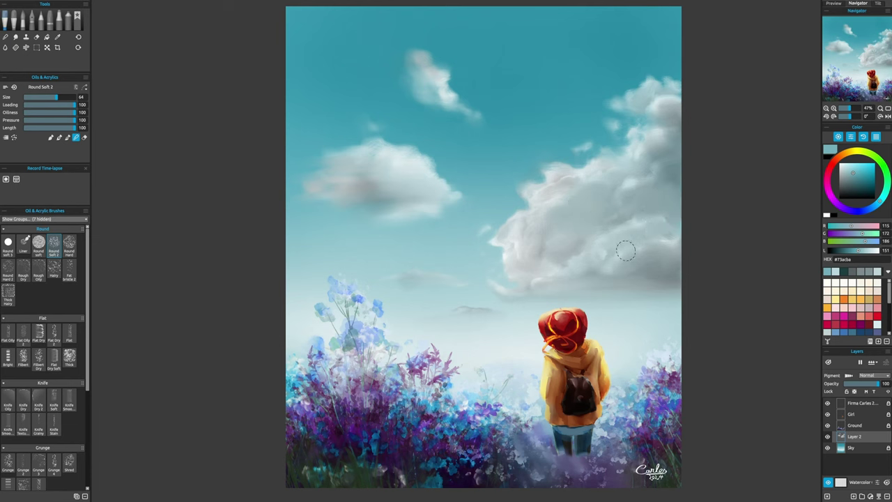
key(b)
alt+click(565, 228)
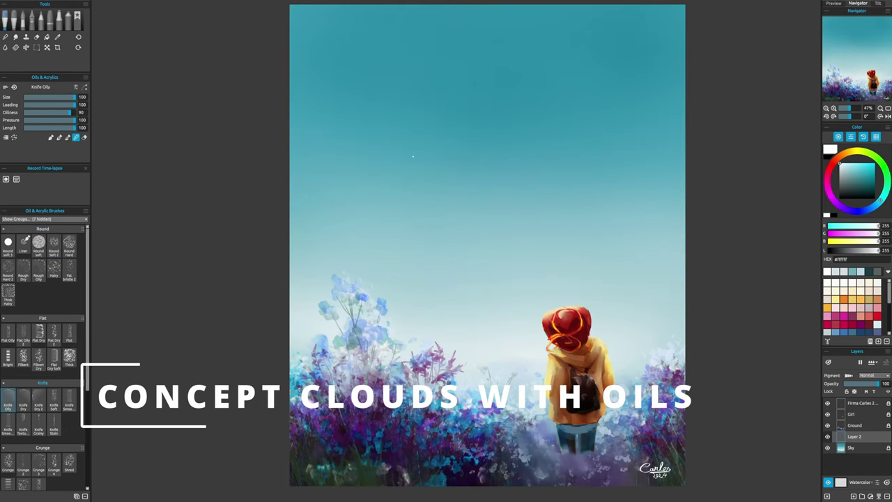
- With Knife Oily, paint large white cloud strokes in the upper-right and upper-left sky, with bands underneath
key(bracketleft)
mouse_move(610, 165)
mouse_down()
mouse_move(446, 248)
mouse_move(613, 104)
mouse_move(600, 63)
mouse_move(698, 143)
mouse_up()
key(bracketright)
mouse_move(687, 212)
mouse_down()
mouse_move(495, 244)
mouse_move(683, 251)
mouse_up()
mouse_move(432, 293)
mouse_down()
mouse_move(348, 167)
mouse_move(296, 111)
mouse_move(359, 120)
mouse_move(307, 77)
mouse_up()
key(bracketleft)
key(bracketleft)
key(bracketleft)
key(bracketleft)
key(bracketleft)
key(bracketleft)
key(bracketleft)
key(bracketleft)
key(bracketleft)
key(bracketleft)
key(bracketleft)
key(bracketleft)
key(bracketleft)
key(bracketleft)
key(bracketleft)
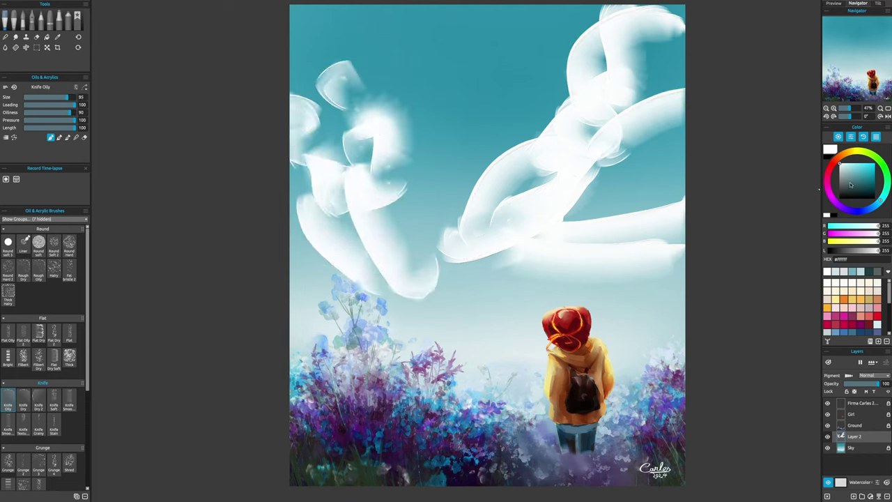
- Paint mid grey shadows over the right-hand cloud and a grey band beneath it
click(842, 176)
mouse_move(649, 136)
mouse_down()
mouse_move(557, 209)
mouse_move(509, 181)
mouse_move(663, 42)
mouse_move(628, 105)
mouse_up()
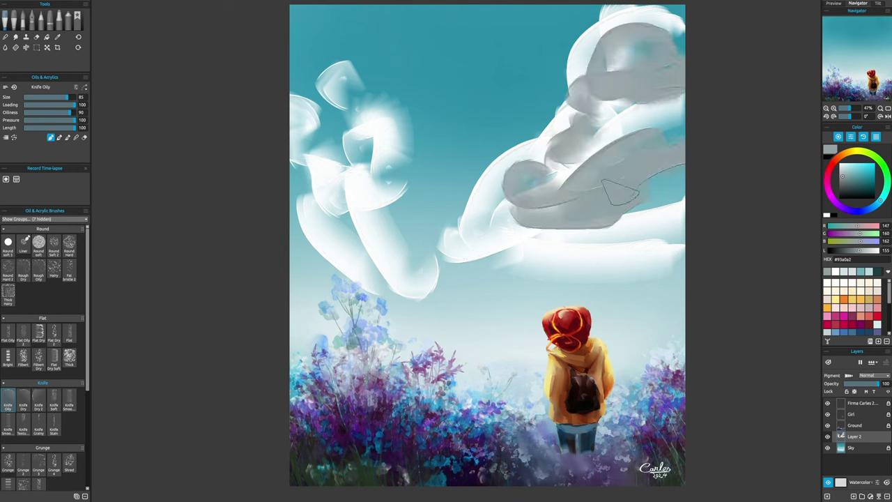
drag(620, 192, 467, 248)
- Paint slanted and horizontal white bands across the lower sky above the flowers, brush size 48 then 36
drag(366, 276, 687, 237)
key(bracketleft)
key(bracketleft)
key(bracketleft)
key(bracketleft)
key(bracketleft)
key(bracketleft)
key(bracketleft)
key(bracketleft)
key(bracketleft)
key(bracketleft)
key(bracketleft)
key(bracketleft)
key(bracketleft)
key(bracketleft)
key(bracketleft)
key(bracketleft)
key(bracketleft)
key(bracketleft)
key(bracketleft)
key(bracketleft)
drag(307, 279, 686, 264)
drag(364, 283, 686, 280)
drag(450, 302, 645, 298)
drag(392, 329, 654, 321)
key(bracketleft)
key(bracketleft)
key(bracketleft)
key(bracketleft)
key(bracketleft)
key(bracketleft)
key(bracketleft)
key(bracketleft)
key(bracketleft)
key(bracketleft)
key(bracketleft)
key(bracketleft)
drag(403, 344, 468, 341)
drag(607, 332, 686, 328)
drag(642, 317, 670, 315)
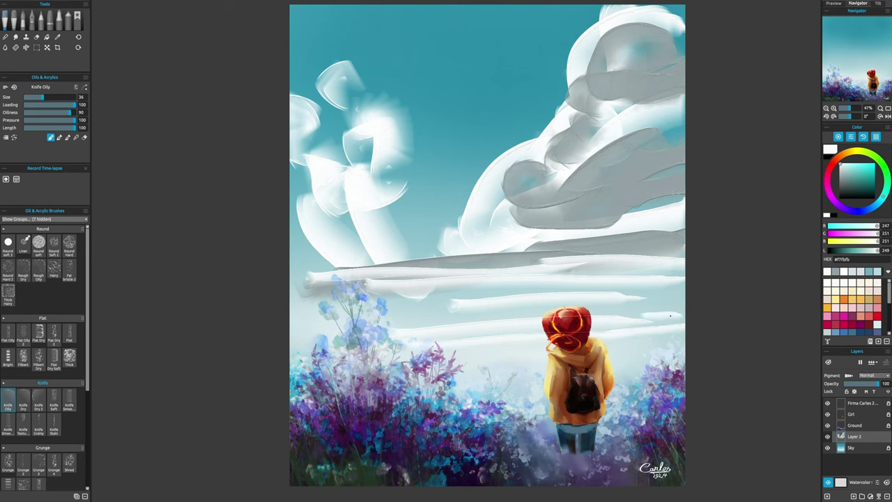
- Add small curly white clouds in mid-sky and at the top at brush size 57
drag(496, 94, 522, 146)
key(bracketright)
key(bracketright)
key(bracketright)
key(bracketright)
key(bracketright)
key(bracketright)
key(bracketright)
key(bracketright)
key(bracketright)
key(bracketright)
key(bracketright)
key(bracketright)
key(bracketright)
key(bracketright)
key(bracketright)
key(bracketright)
key(bracketright)
key(bracketright)
key(bracketright)
key(bracketright)
drag(464, 24, 523, 21)
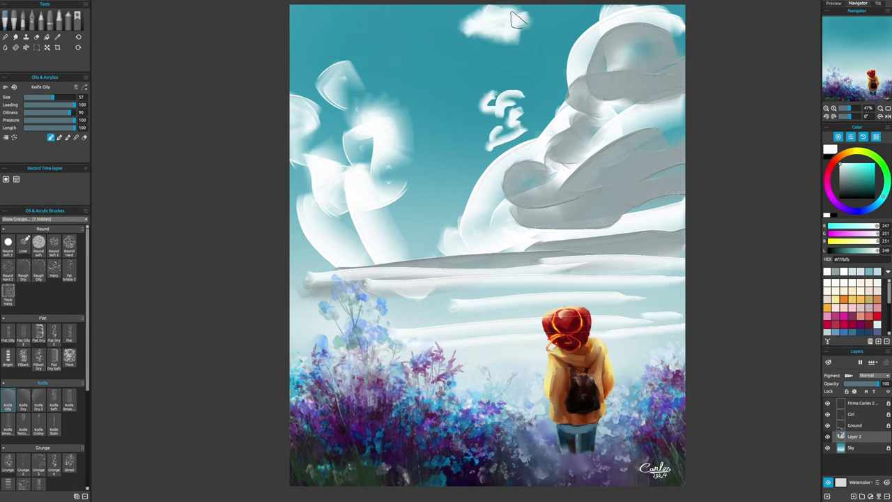
drag(481, 46, 522, 19)
- Smooth the upper-left cloud, right-hand cloud and lower bands with Knife Soft and Knife Smooth 2
click(54, 397)
drag(366, 153, 370, 90)
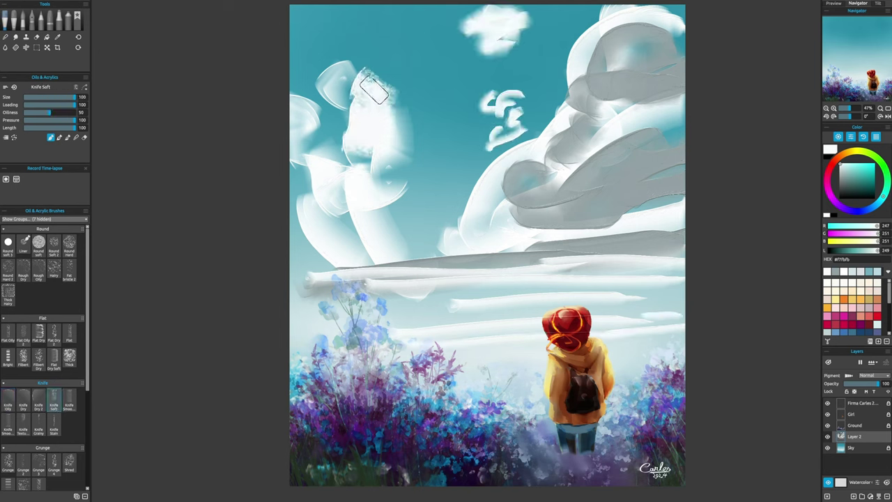
click(69, 402)
mouse_move(377, 49)
mouse_down()
mouse_move(359, 90)
mouse_move(412, 164)
mouse_up()
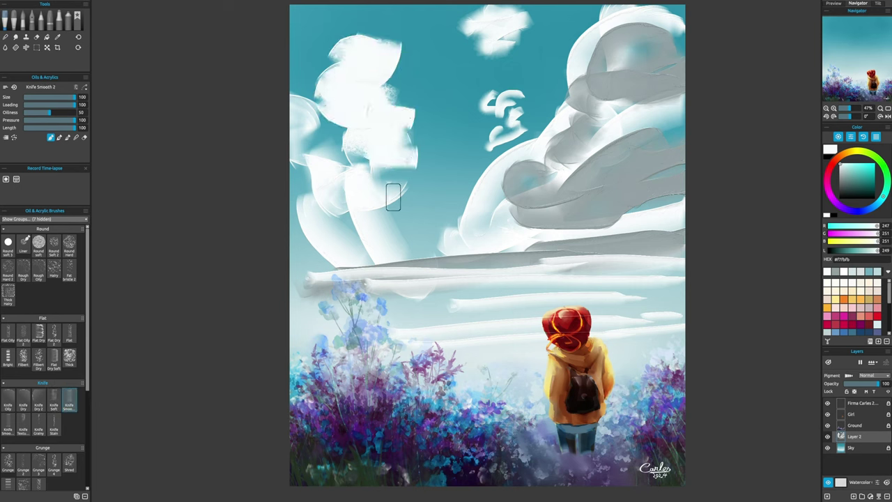
mouse_move(610, 144)
mouse_down()
mouse_move(628, 42)
mouse_move(558, 175)
mouse_move(648, 200)
mouse_move(614, 223)
mouse_up()
mouse_move(491, 270)
mouse_down()
mouse_move(386, 269)
mouse_move(752, 247)
mouse_move(402, 327)
mouse_move(503, 320)
mouse_move(391, 292)
mouse_move(475, 264)
mouse_move(352, 279)
mouse_move(418, 271)
mouse_move(367, 242)
mouse_move(391, 81)
mouse_move(417, 56)
mouse_move(382, 57)
mouse_move(331, 120)
mouse_move(307, 202)
mouse_move(408, 170)
mouse_move(334, 187)
mouse_move(332, 203)
mouse_move(373, 159)
mouse_move(423, 126)
mouse_move(427, 162)
mouse_move(446, 140)
mouse_up()
key(])
key(])
key([)
key([)
key([)
key([)
key([)
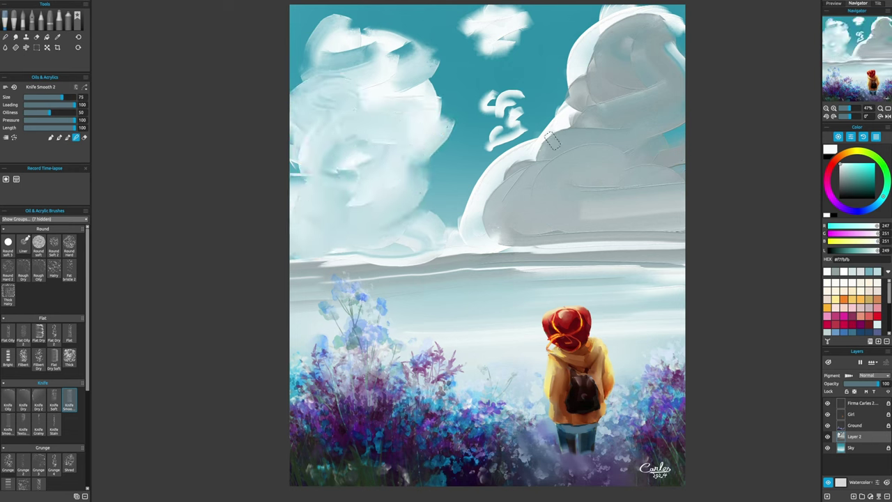
- Smear sampled blue-grey shading over the right cloud's edge and lower half, and across the distant boat
mouse_move(553, 141)
mouse_down()
mouse_move(548, 195)
mouse_move(617, 151)
mouse_move(600, 61)
mouse_move(622, 102)
mouse_move(590, 139)
mouse_move(629, 159)
mouse_move(523, 180)
mouse_move(559, 203)
mouse_move(577, 198)
mouse_move(551, 233)
mouse_up()
alt+click(583, 205)
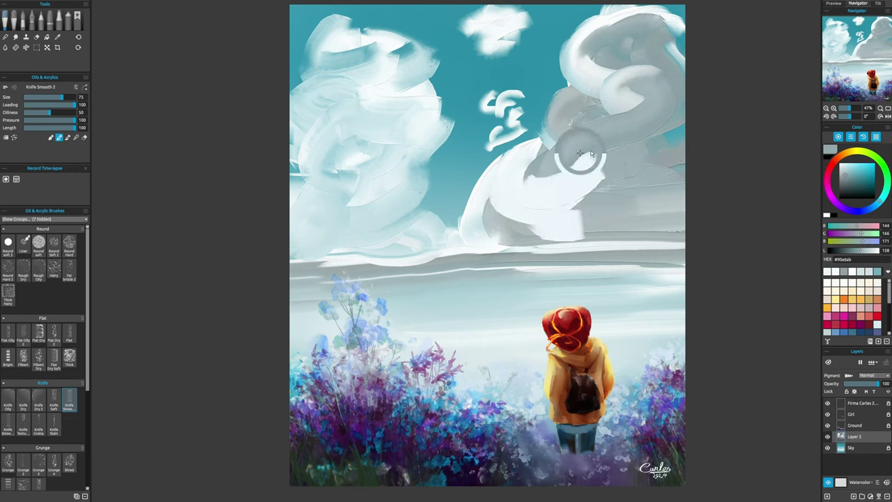
mouse_move(584, 205)
mouse_down()
mouse_move(640, 240)
mouse_move(693, 247)
mouse_up()
key([)
key([)
key([)
key([)
key([)
key([)
key([)
key([)
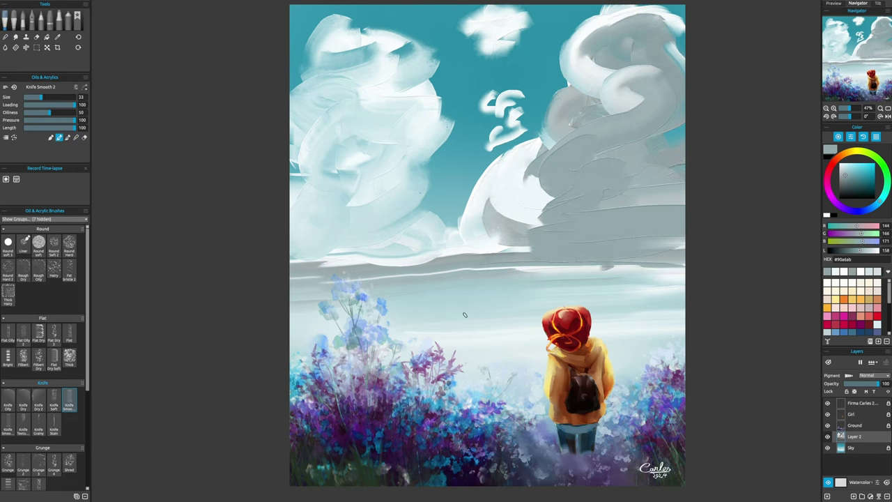
drag(446, 307, 491, 300)
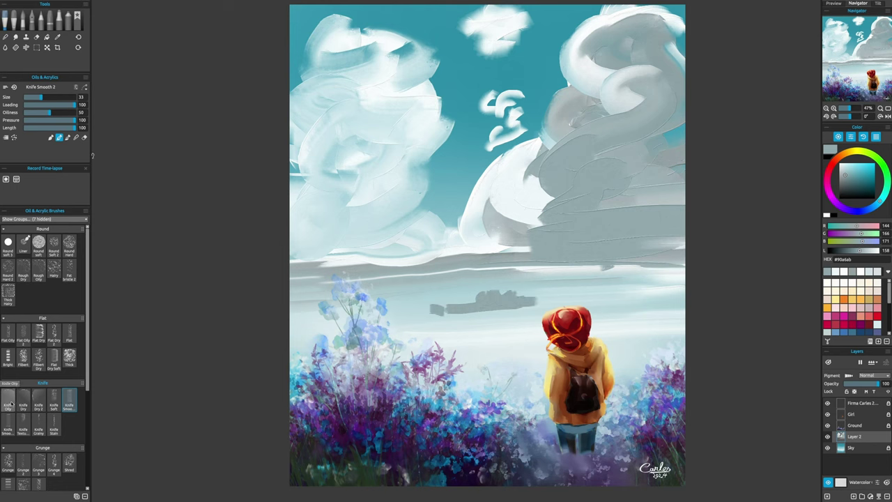
- With Knife Smooth 3, paint near-white dabs over the grey boat shape and the right cloud
click(8, 424)
alt+click(447, 274)
drag(427, 307, 488, 287)
key([)
key([)
key([)
key([)
key([)
key([)
key([)
key([)
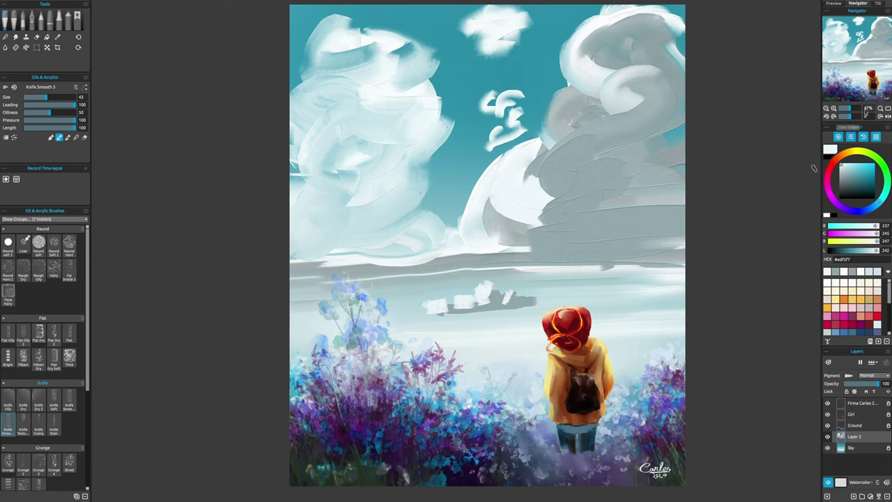
mouse_move(564, 222)
mouse_down()
mouse_move(580, 209)
mouse_move(607, 227)
mouse_up()
- Cut teal sky strokes into the right and left grey clouds
alt+click(675, 126)
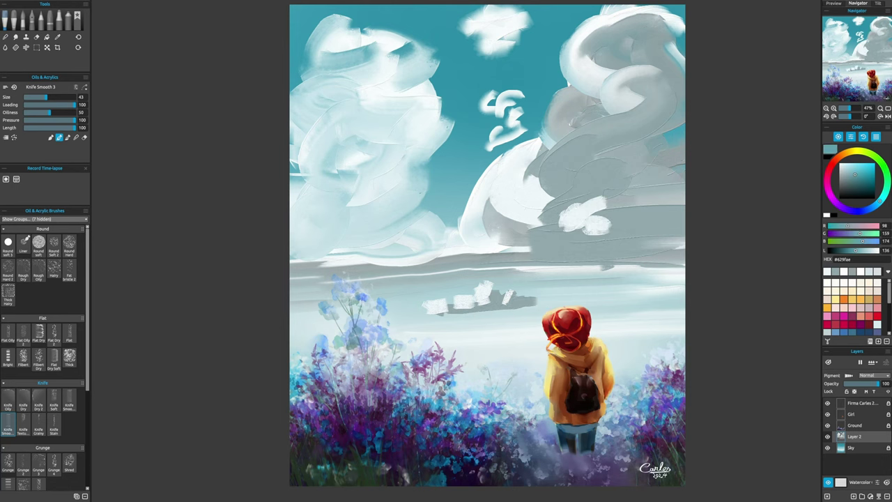
mouse_move(583, 189)
mouse_down()
mouse_move(649, 147)
mouse_move(678, 147)
mouse_up()
alt+click(678, 153)
drag(617, 203, 685, 184)
drag(385, 235, 452, 191)
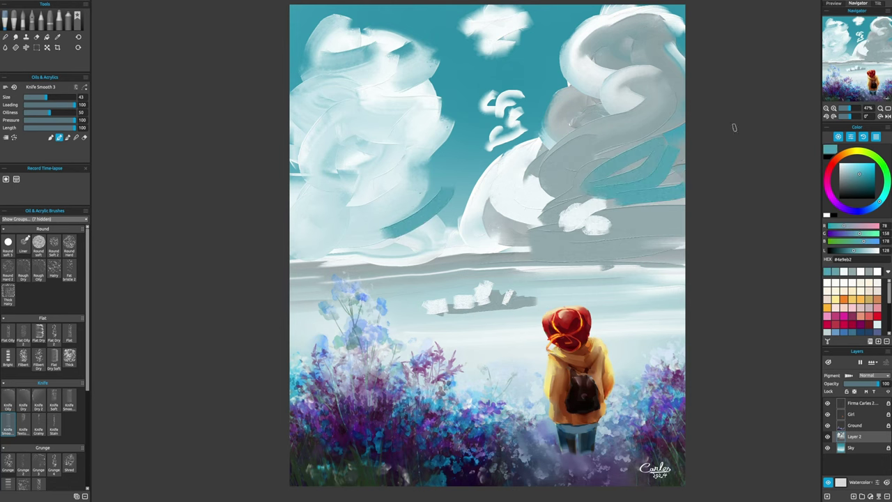
drag(412, 93, 450, 67)
- Shade the left cloud with Knife Oily strokes of grey sampled from the right cloud
click(8, 405)
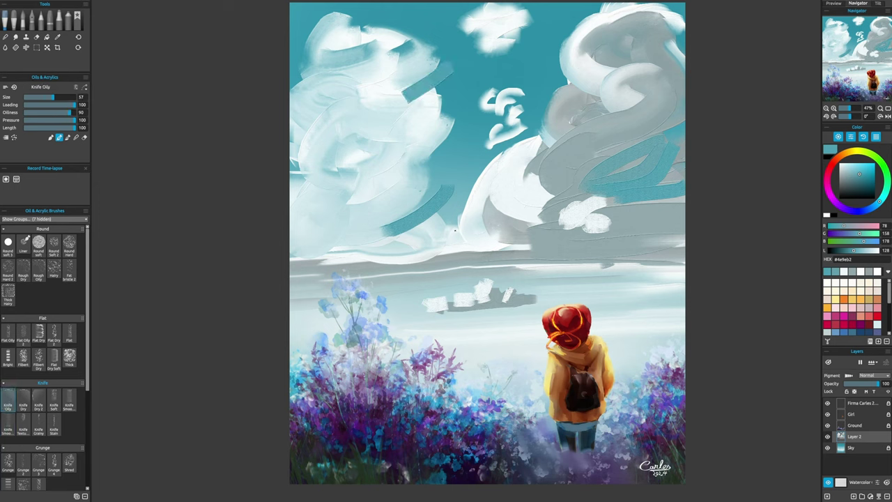
key(alt)
alt+click(582, 154)
mouse_move(352, 104)
mouse_down()
mouse_move(328, 185)
mouse_move(360, 225)
mouse_up()
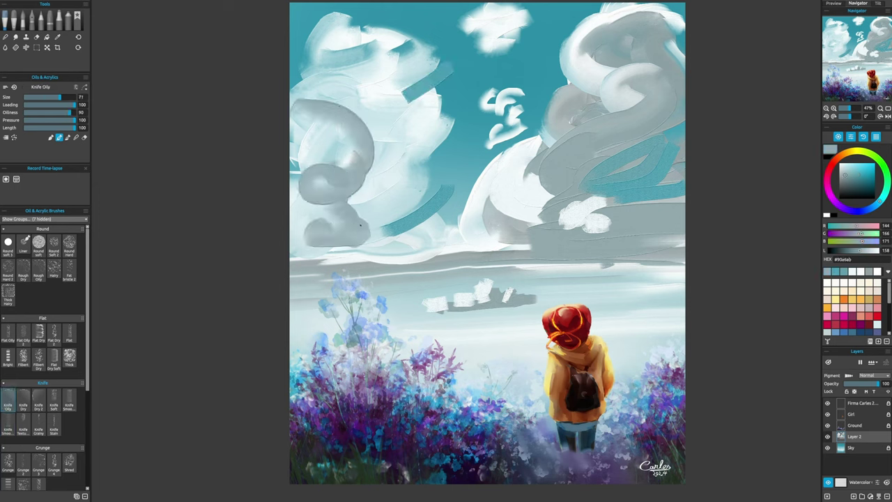
drag(416, 123, 380, 159)
mouse_move(357, 61)
mouse_down()
mouse_move(432, 76)
mouse_move(451, 112)
mouse_move(438, 159)
mouse_move(392, 248)
mouse_move(297, 259)
mouse_move(335, 101)
mouse_move(413, 168)
mouse_up()
- Smear the right cloud's teal scribbles into grey-white swirls and carve teal gaps into the smaller clouds
click(848, 62)
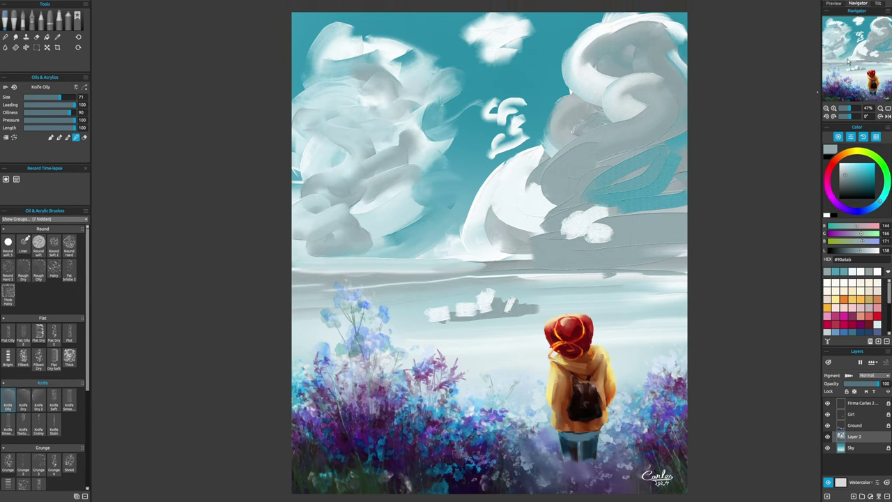
mouse_move(555, 157)
mouse_down()
mouse_move(508, 208)
mouse_move(517, 240)
mouse_move(494, 260)
mouse_move(624, 249)
mouse_move(639, 187)
mouse_move(652, 189)
mouse_move(667, 171)
mouse_move(645, 182)
mouse_move(682, 20)
mouse_move(660, 12)
mouse_move(644, 33)
mouse_move(592, 64)
mouse_move(577, 50)
mouse_move(556, 72)
mouse_move(612, 96)
mouse_move(588, 141)
mouse_move(530, 129)
mouse_move(495, 139)
mouse_up()
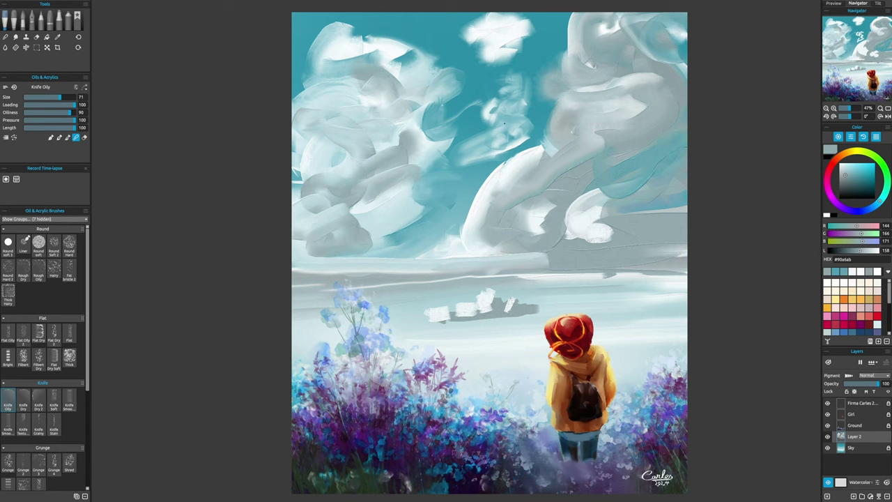
key(bracketleft)
key(bracketleft)
mouse_move(526, 77)
mouse_down()
mouse_move(488, 124)
mouse_move(498, 155)
mouse_move(474, 159)
mouse_up()
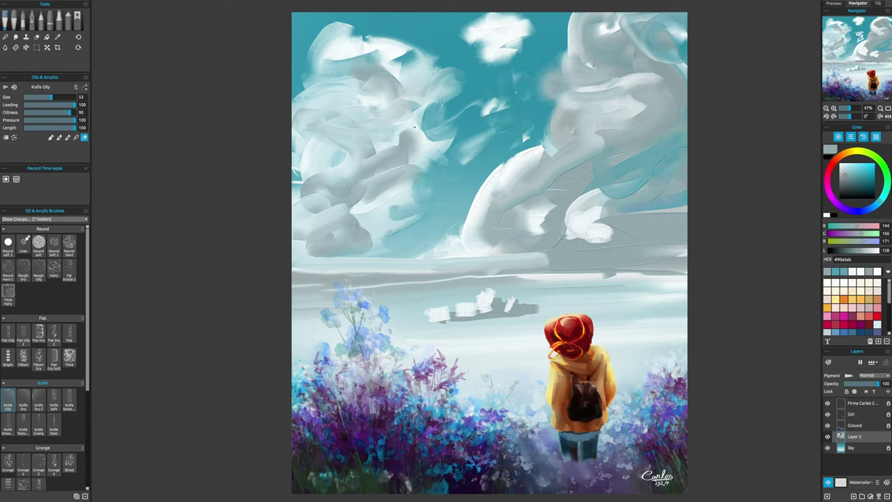
drag(415, 127, 456, 101)
drag(481, 49, 530, 27)
click(858, 66)
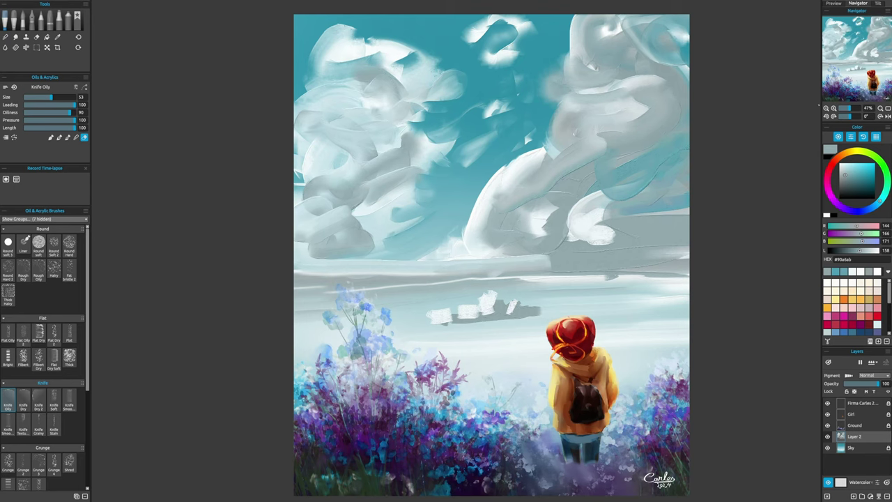
- Paint dark grey-teal shadows along the right cloud's base and smear them leftward
key(n)
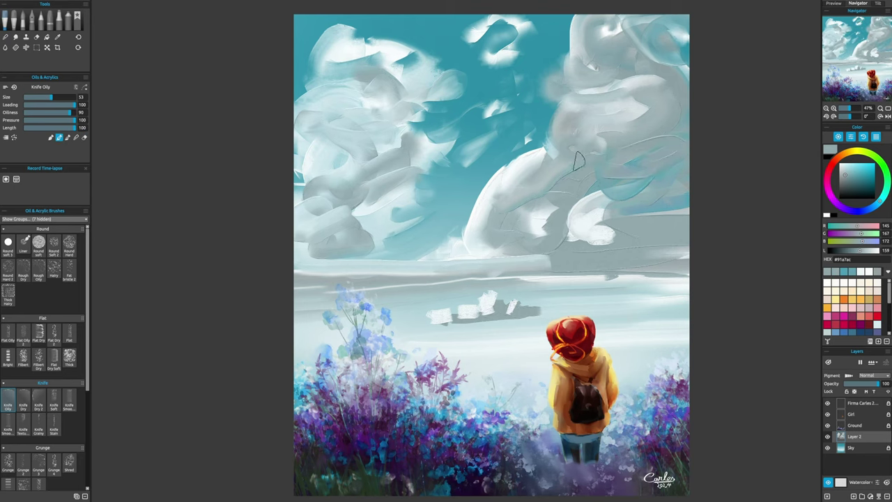
drag(631, 148, 680, 159)
drag(676, 167, 638, 209)
mouse_move(687, 237)
mouse_down()
mouse_move(599, 248)
mouse_move(713, 247)
mouse_up()
key(m)
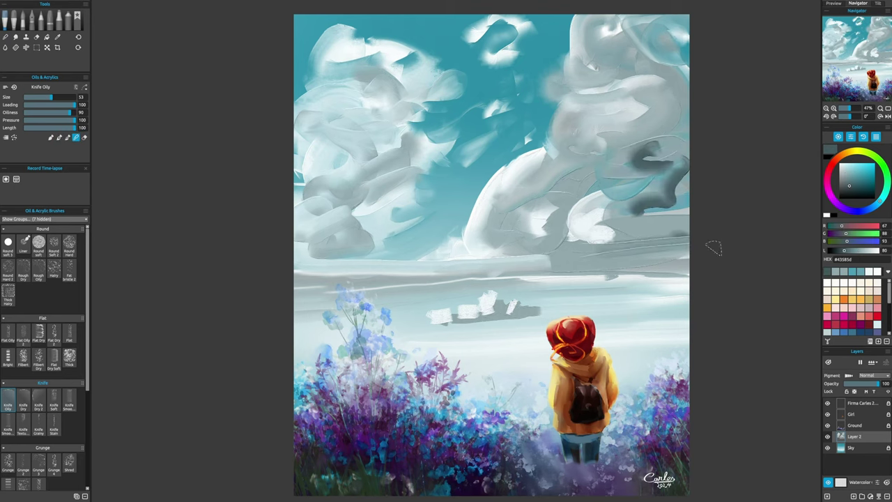
drag(679, 222, 565, 199)
drag(669, 180, 526, 206)
drag(425, 209, 587, 203)
mouse_move(684, 168)
mouse_down()
mouse_move(656, 203)
mouse_move(481, 209)
mouse_move(567, 172)
mouse_up()
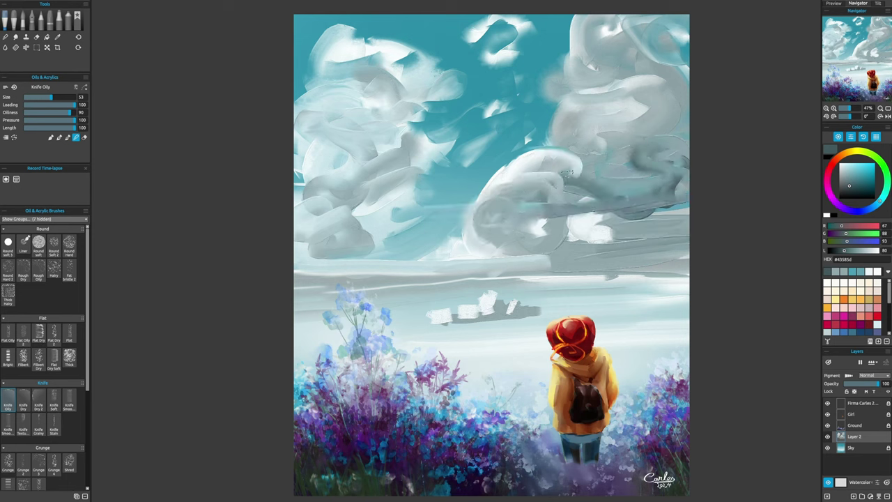
- With an enlarged Knife Smooth 3 brush, paint a new oval grey cloud at upper right
click(69, 399)
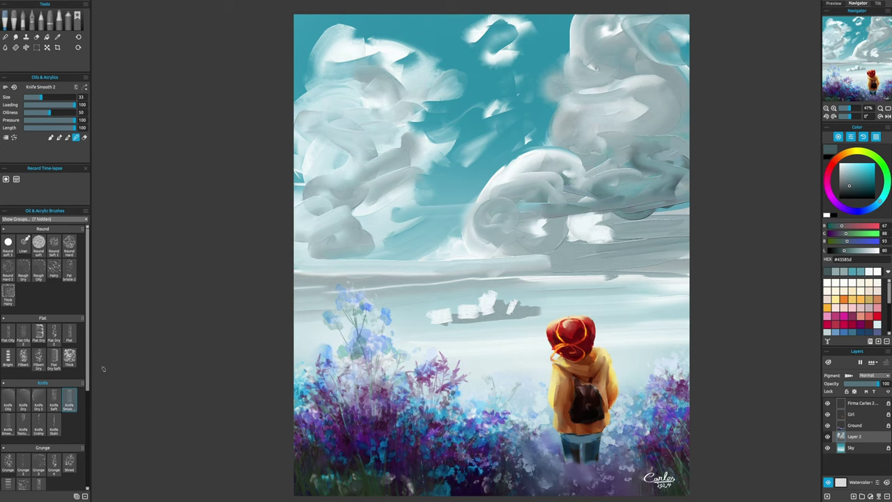
drag(855, 47, 856, 50)
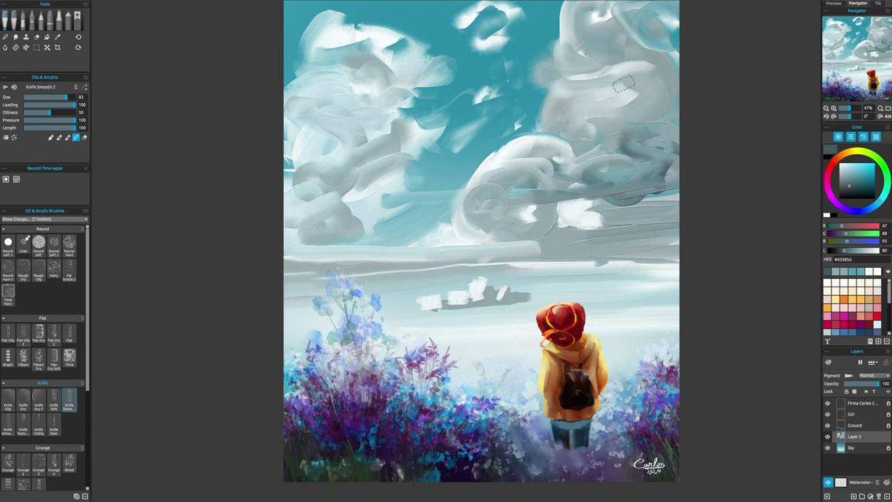
click(7, 422)
key(bracketright)
mouse_move(598, 41)
mouse_down()
mouse_move(652, 66)
mouse_move(650, 98)
mouse_up()
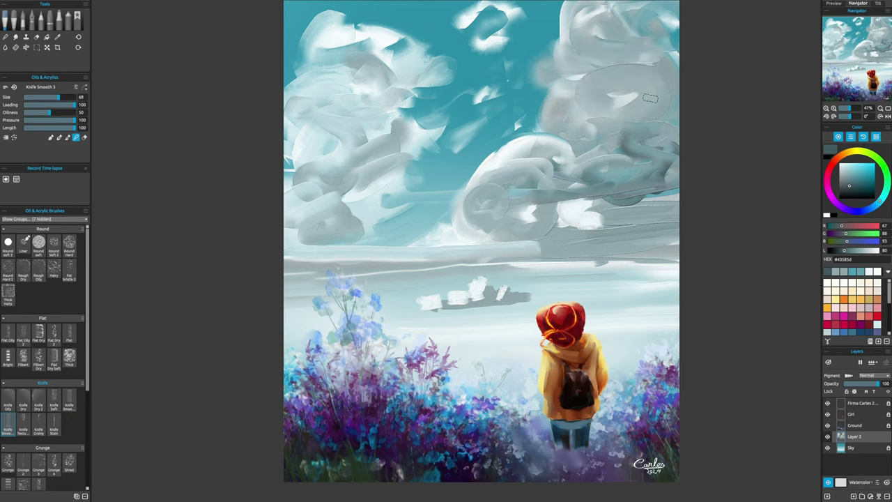
- Blend the right and left clouds into soft masses with an enlarged soft blending brush
key(n)
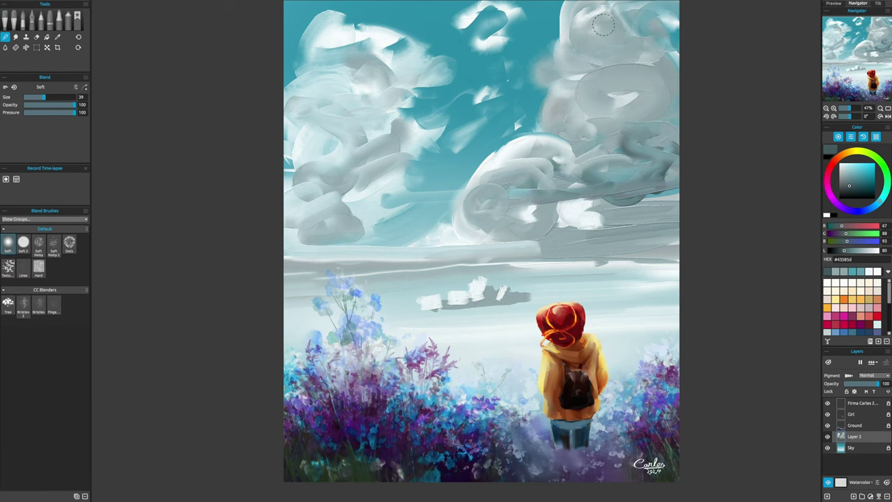
mouse_move(651, 89)
mouse_down()
mouse_move(655, 189)
mouse_move(510, 200)
mouse_move(663, 167)
mouse_up()
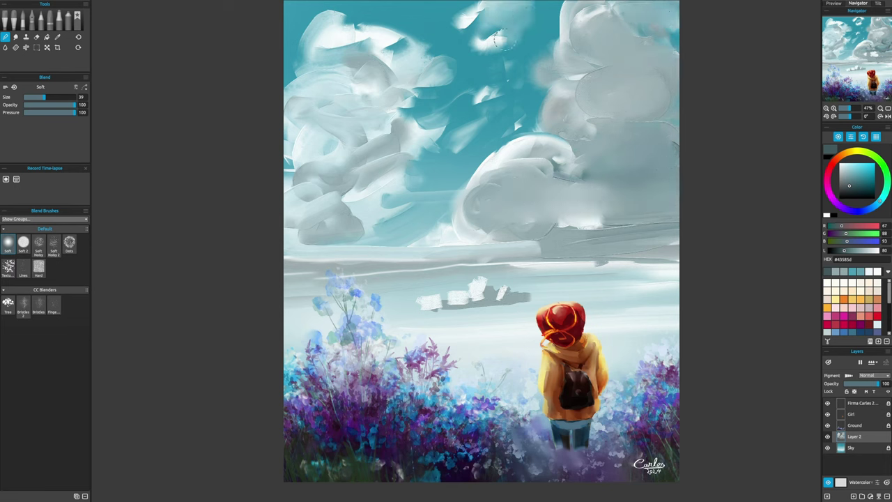
key(bracketright)
mouse_move(323, 128)
mouse_down()
mouse_move(288, 162)
mouse_move(275, 229)
mouse_move(300, 255)
mouse_up()
mouse_move(512, 209)
mouse_down()
mouse_move(553, 183)
mouse_move(671, 239)
mouse_up()
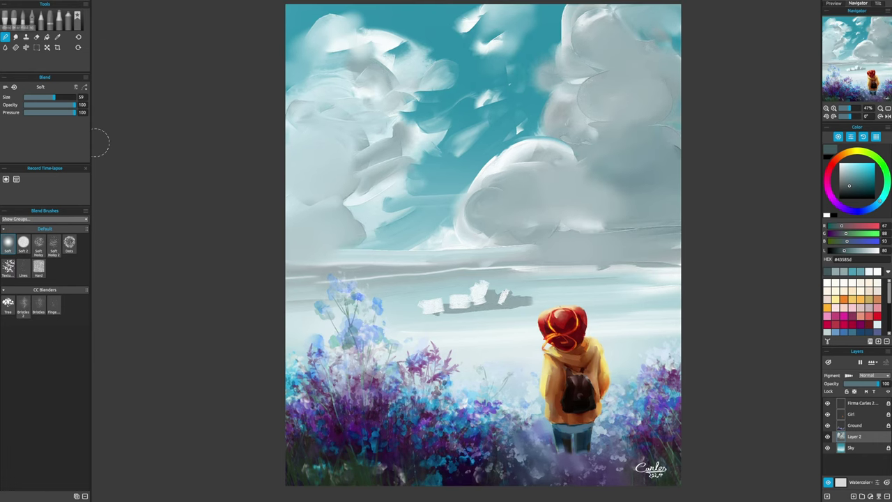
- Return to a smaller Knife Oily brush and smooth the dark shadow band horizontally
key(b)
key(bracketleft)
drag(422, 301, 680, 293)
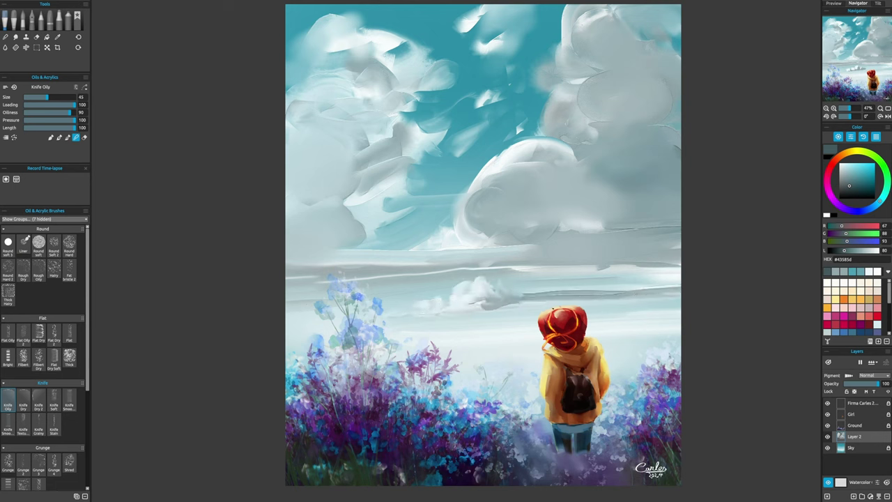
- Lay sampled pale grey and near-white horizontal knife strokes along the horizon beneath the clouds
click(855, 65)
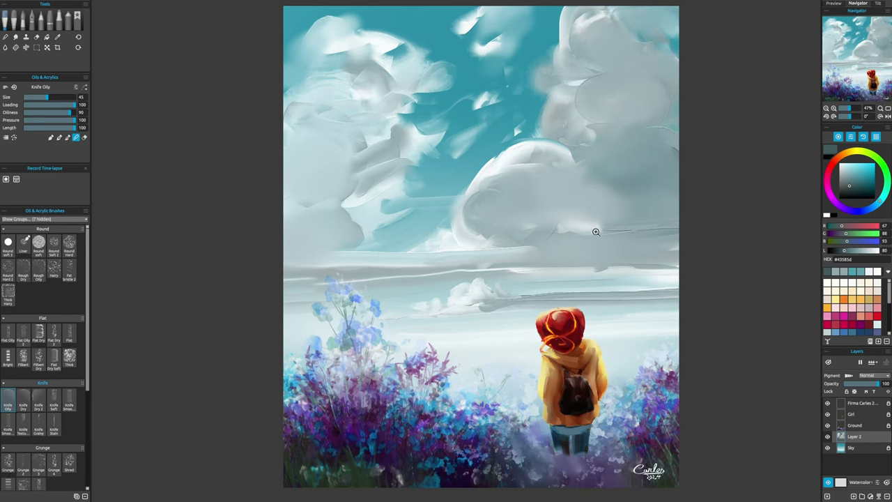
scroll(596, 232, down, 3)
scroll(596, 231, up, 2)
key(bracketright)
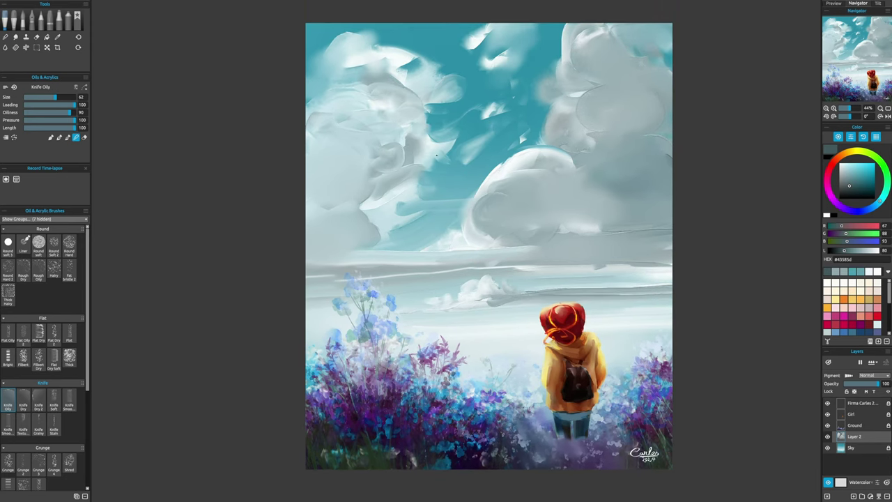
click(864, 46)
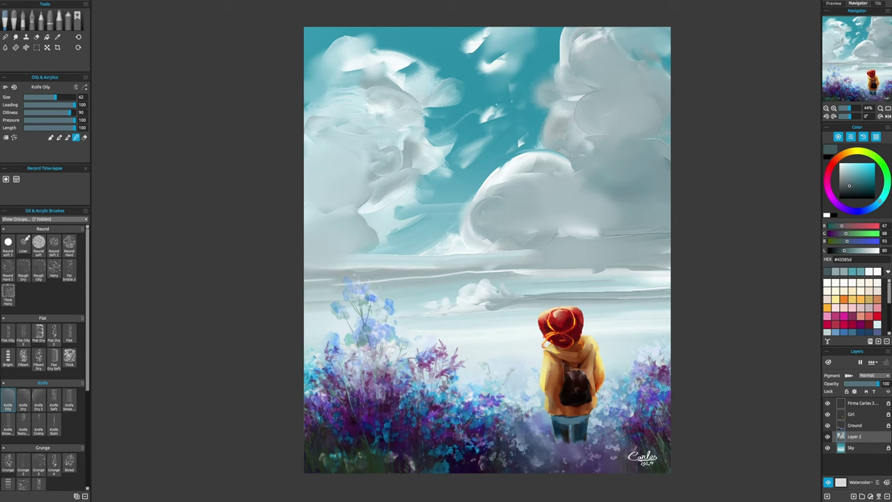
ctrl+click(542, 298)
key(bracketleft)
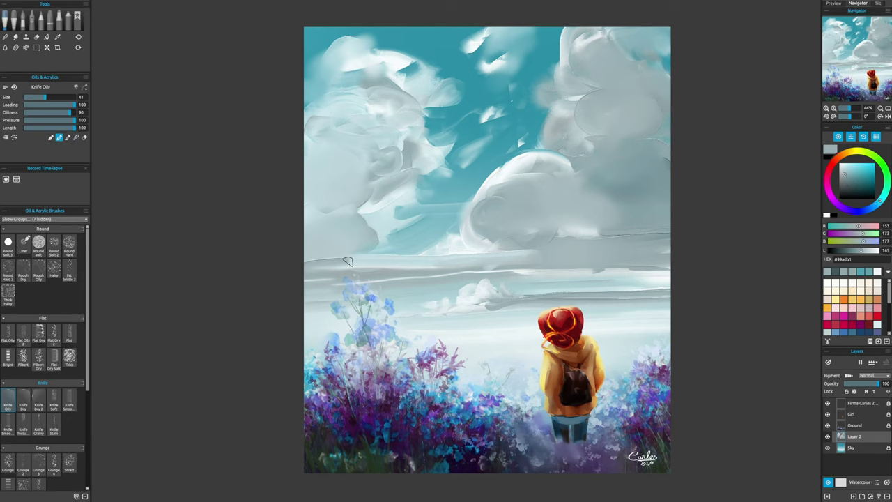
drag(518, 259, 341, 262)
ctrl+click(465, 248)
drag(465, 249, 486, 242)
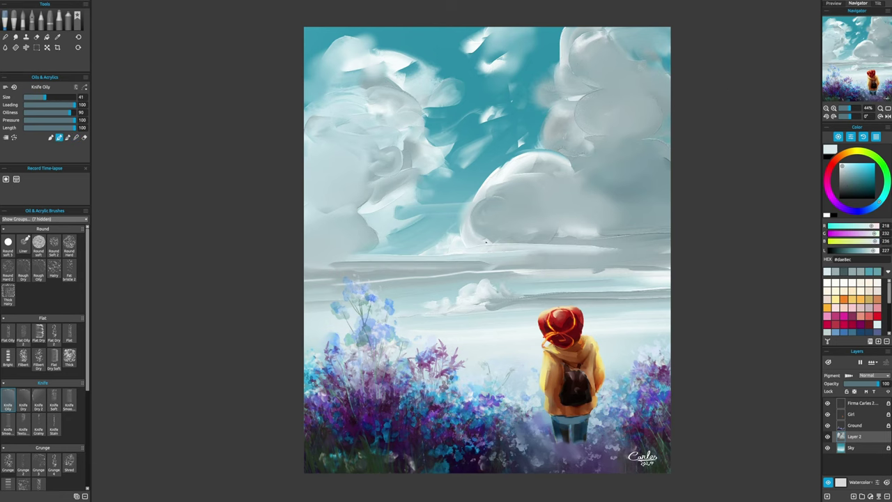
click(855, 65)
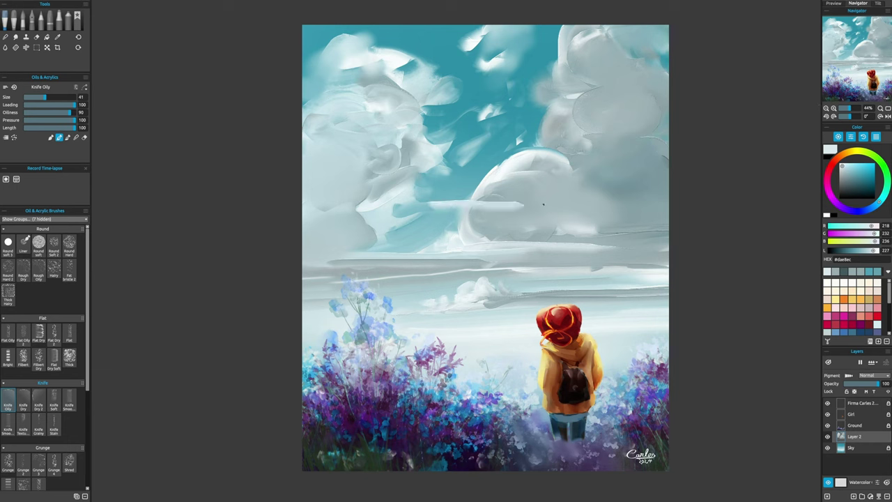
- Inspect the brush's size settings and pressure-to-size curve in Brush Creator, then close the curve editor
click(75, 87)
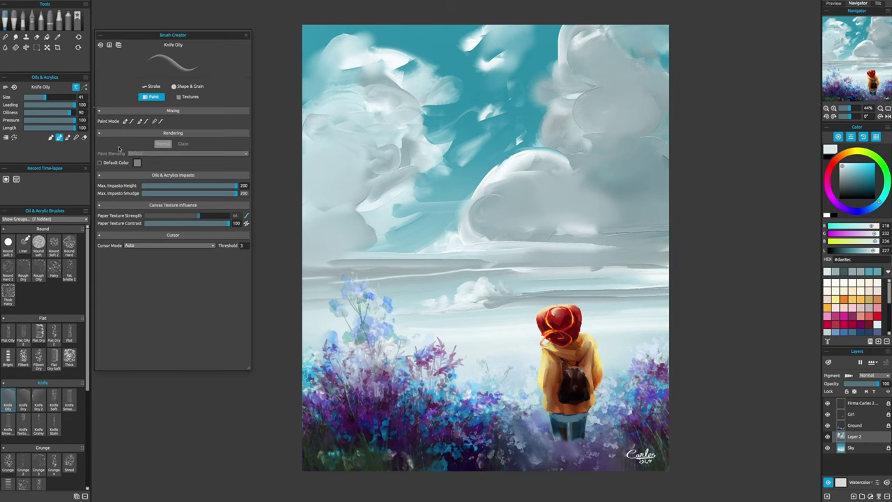
click(151, 87)
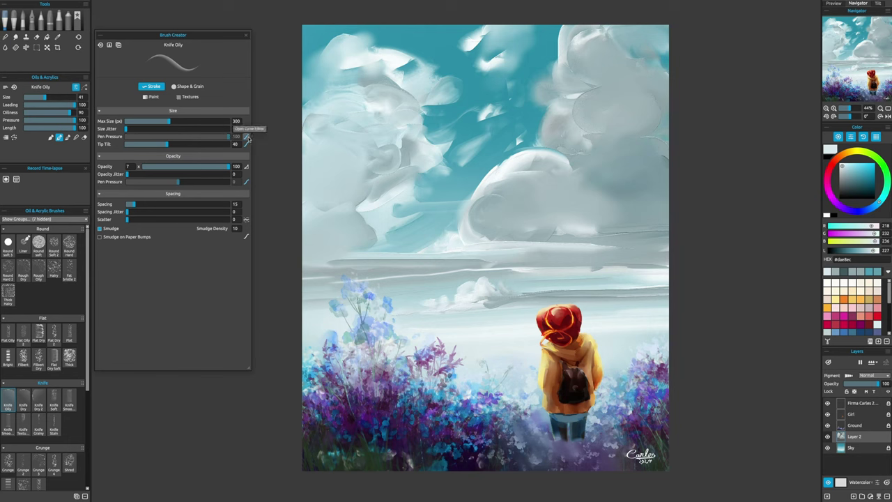
click(246, 138)
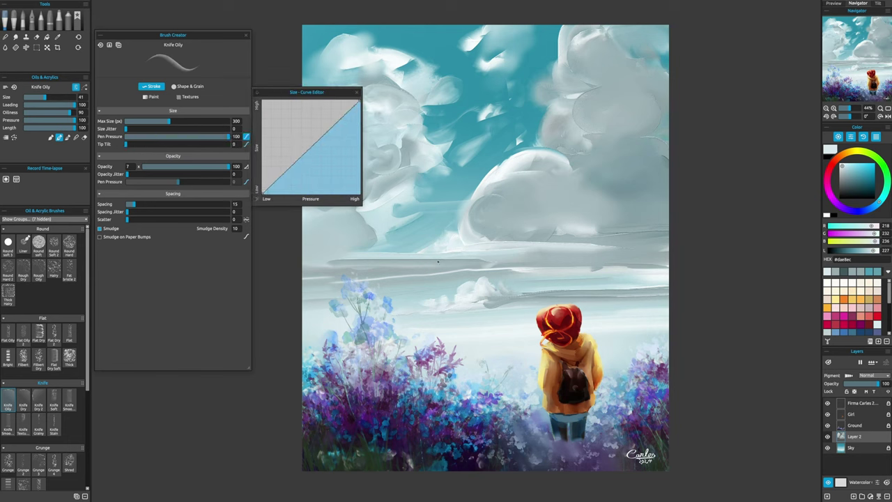
key(bracketleft)
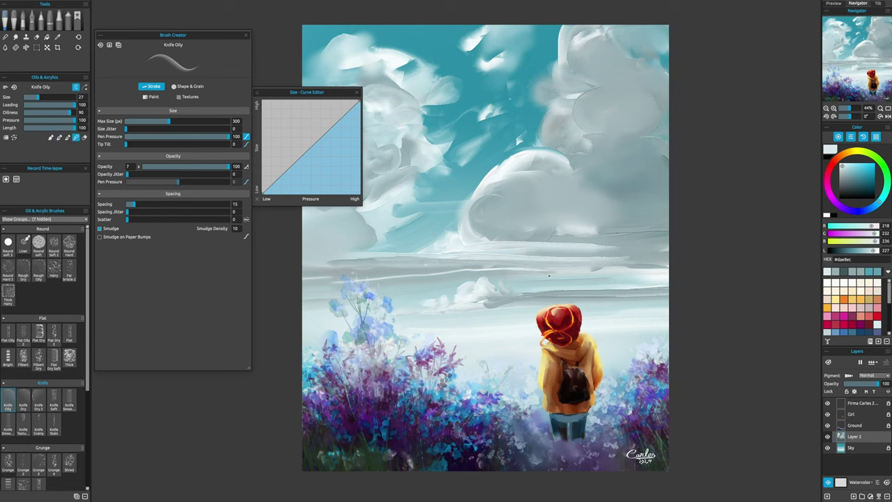
click(357, 93)
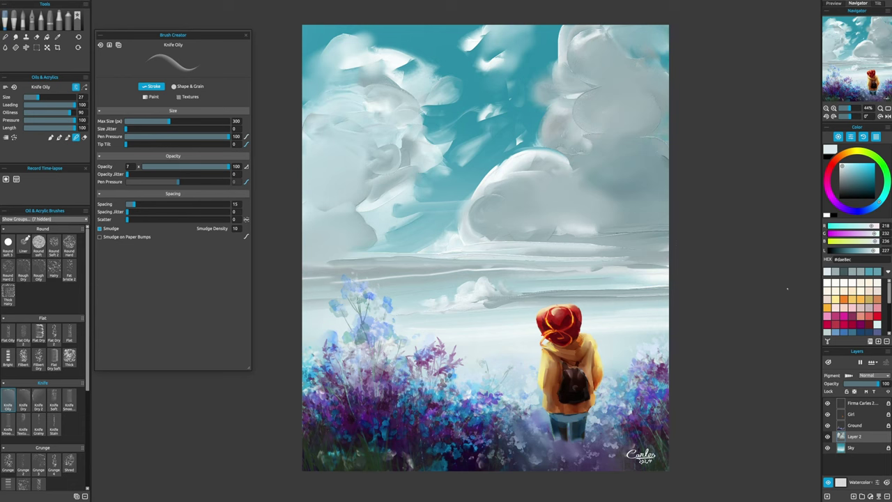
- Paint sampled teal into the right cloud's edge, then bring up Hue/Saturation/Lightness with Ctrl+U
alt+click(470, 300)
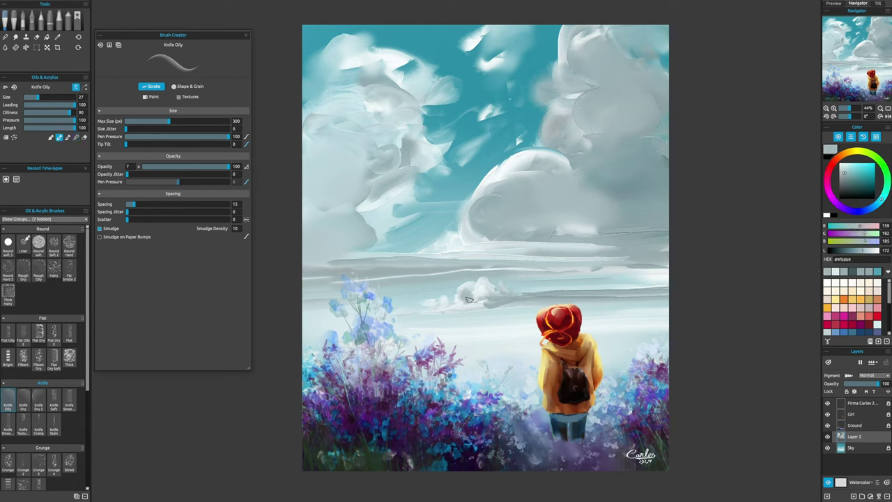
key(bracketright)
key(bracketright)
key(bracketright)
key(bracketright)
key(bracketright)
key(bracketright)
key(bracketright)
alt+click(549, 143)
mouse_move(576, 166)
mouse_down()
mouse_move(628, 180)
mouse_move(666, 126)
mouse_move(631, 187)
mouse_up()
key(bracketleft)
key(bracketleft)
key(bracketleft)
alt+click(572, 165)
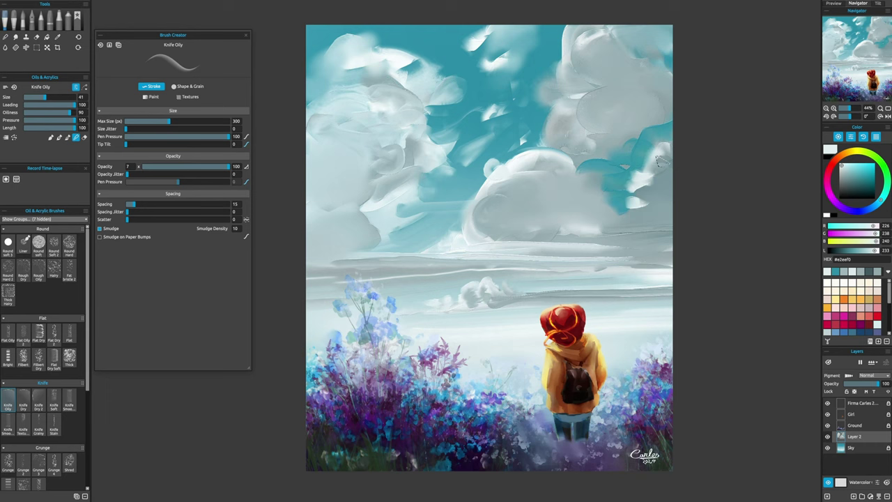
click(860, 68)
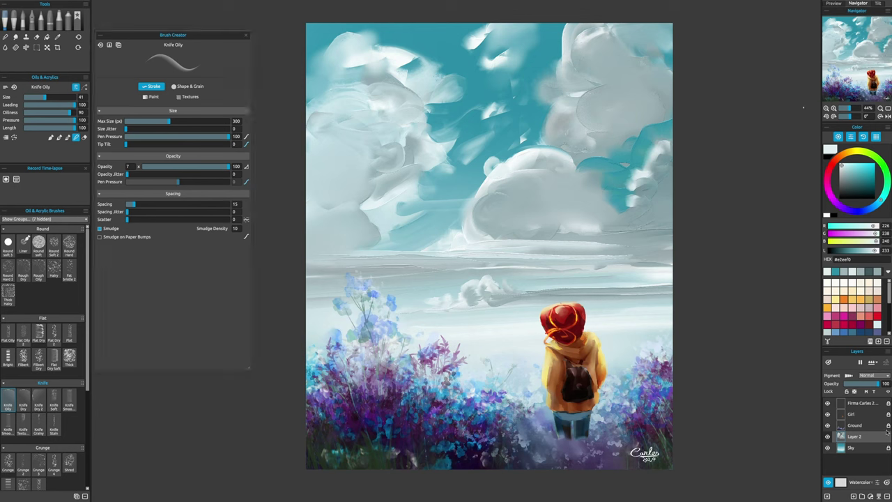
key(ctrl+u)
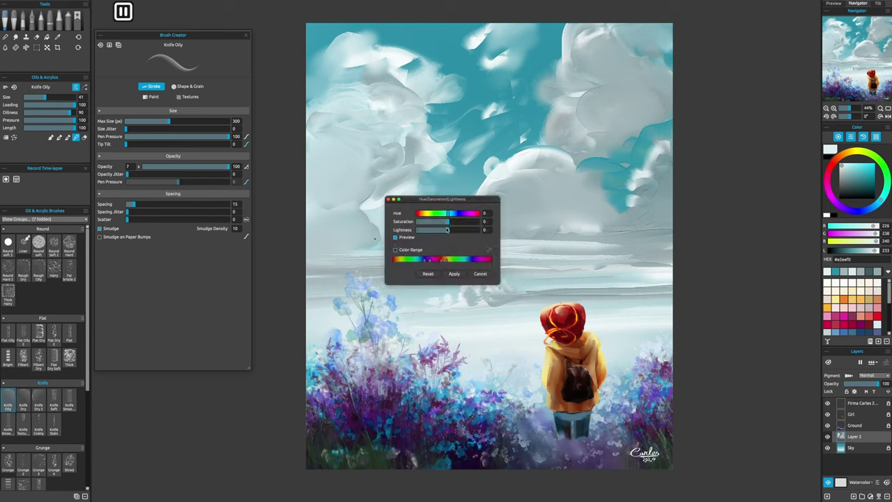
- Cancel Hue/Saturation and apply Brightness -50, Contrast 65 to the clouds layer
drag(447, 230, 433, 217)
click(481, 274)
key(ctrl+b)
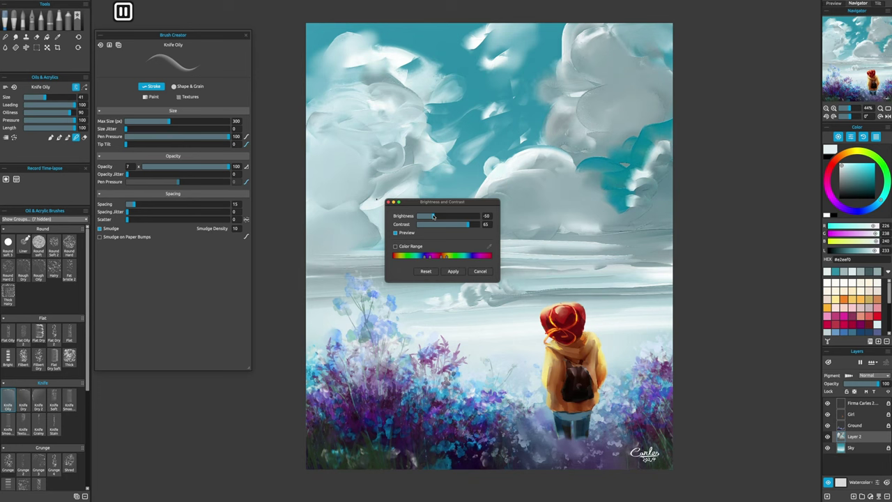
click(454, 271)
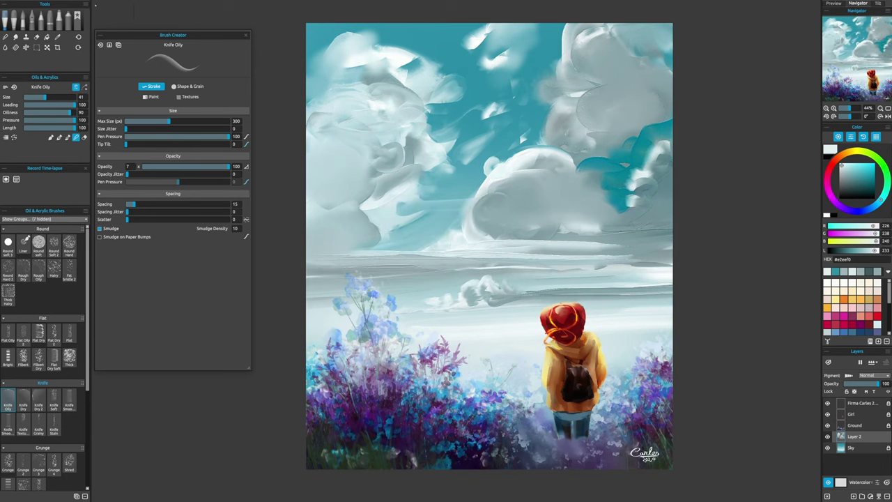
- Tint the clouds lavender with a Hue/Saturation adjustment, raising saturation to 28
click(101, 4)
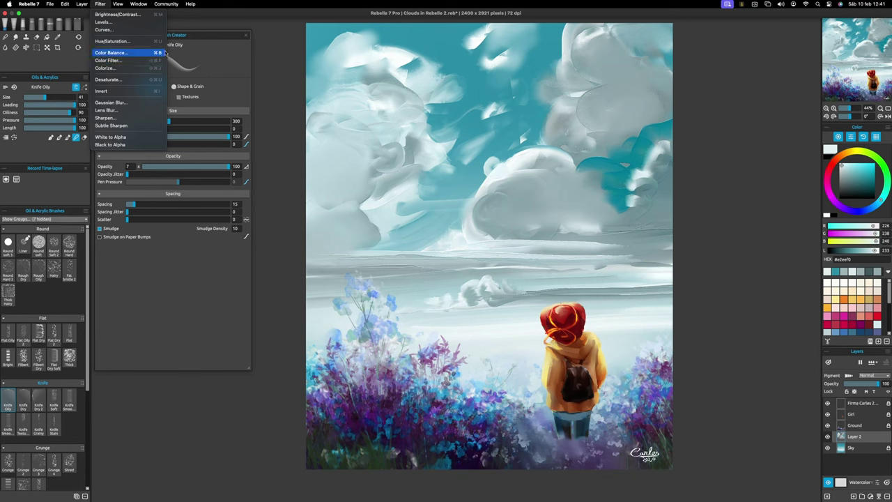
click(254, 106)
mouse_move(449, 222)
mouse_down()
mouse_move(457, 227)
mouse_move(456, 215)
mouse_up()
click(454, 273)
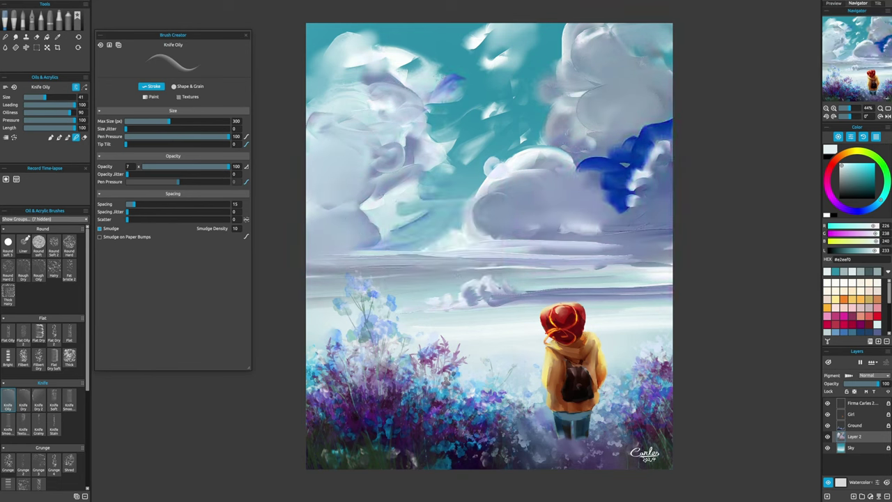
- At brush size 100, paint teal over the right cloud's blue patch, undoing a stray horizon stroke
drag(456, 189, 488, 189)
alt+click(578, 167)
drag(576, 167, 624, 173)
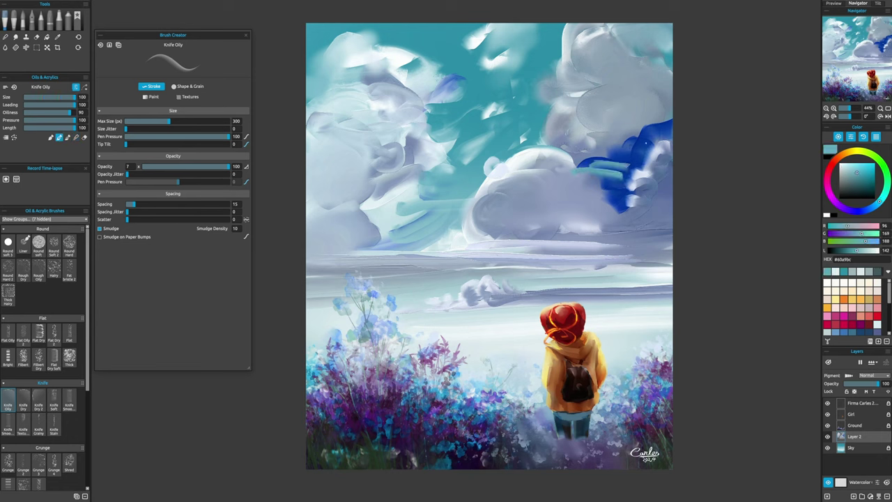
mouse_move(645, 143)
mouse_down()
mouse_move(613, 186)
mouse_move(570, 172)
mouse_move(617, 202)
mouse_move(657, 142)
mouse_up()
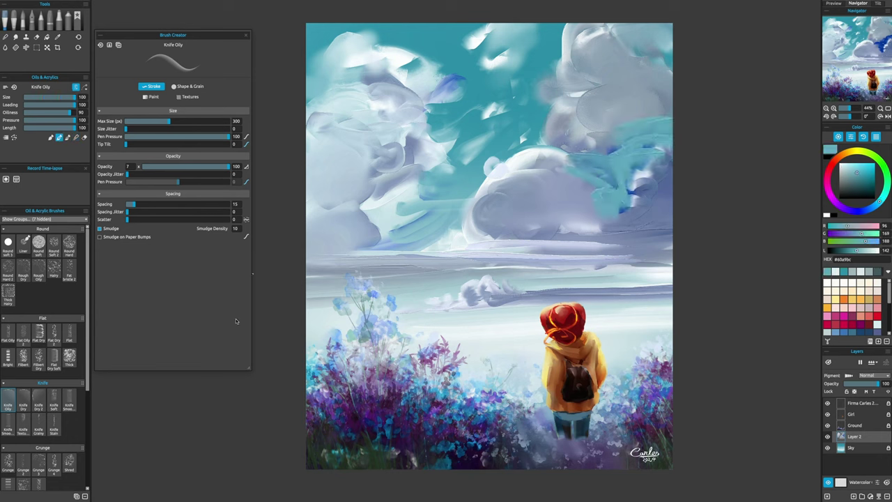
alt+click(411, 303)
drag(310, 267, 438, 285)
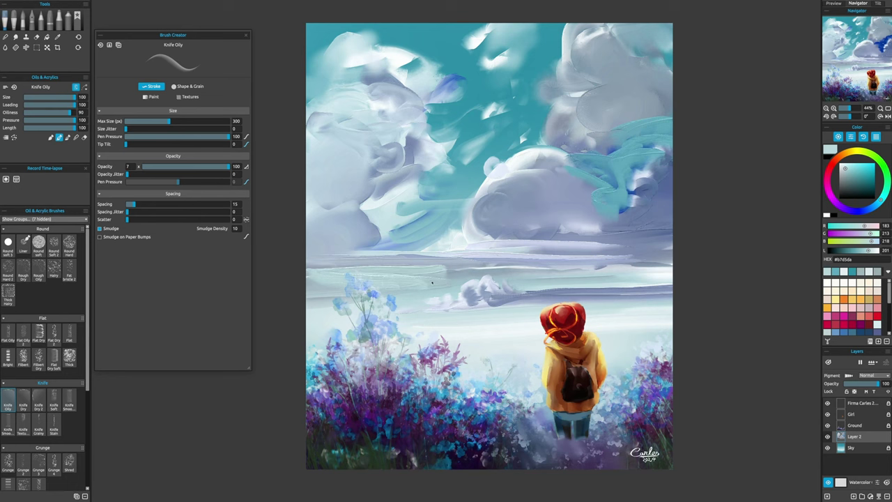
key(ctrl+z)
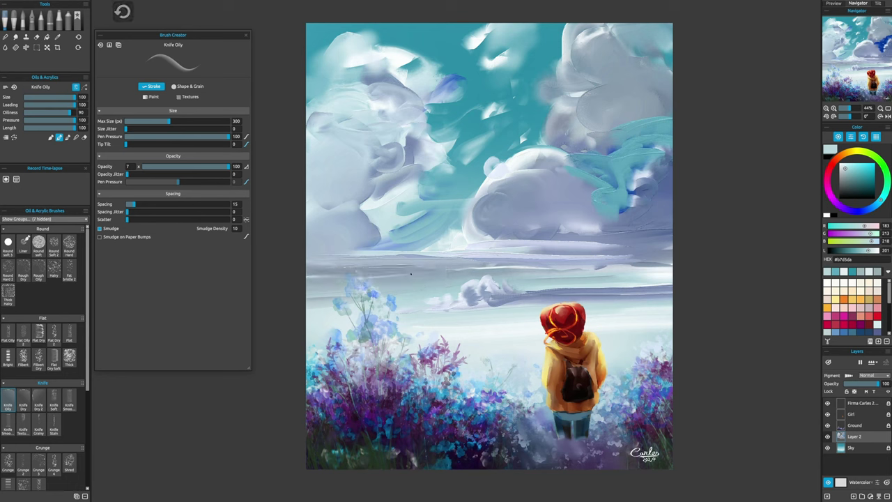
mouse_move(457, 80)
mouse_down()
mouse_move(425, 84)
mouse_move(446, 120)
mouse_up()
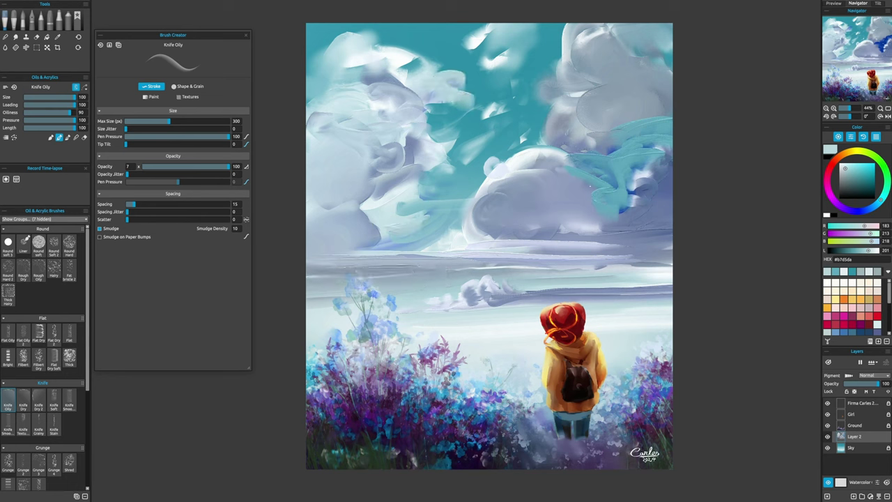
- Switch the knife to blend-only and blend the right cloud's teal streaks into pale grey
key(n)
drag(655, 143, 583, 157)
mouse_move(662, 87)
mouse_down()
mouse_move(628, 136)
mouse_move(540, 210)
mouse_up()
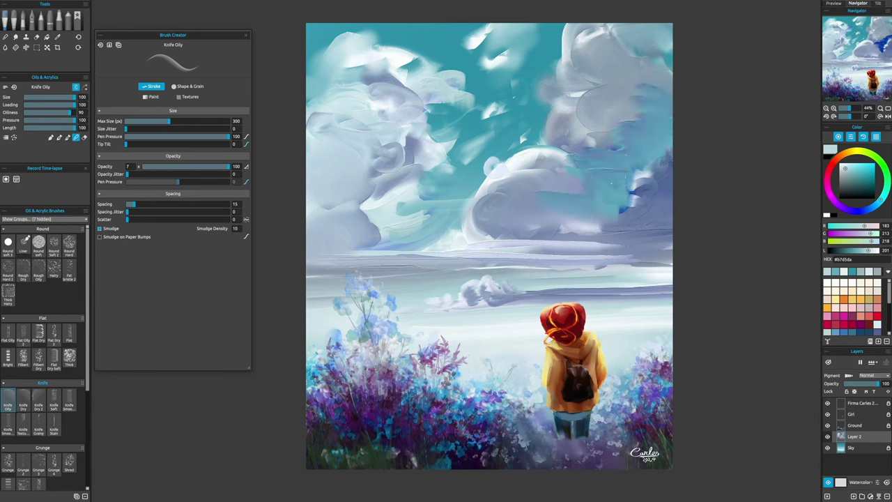
drag(634, 189, 564, 213)
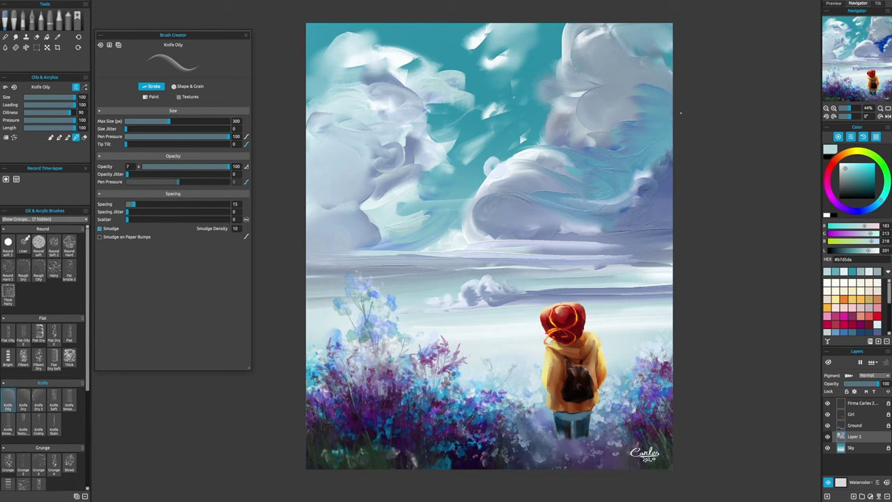
drag(439, 106, 427, 123)
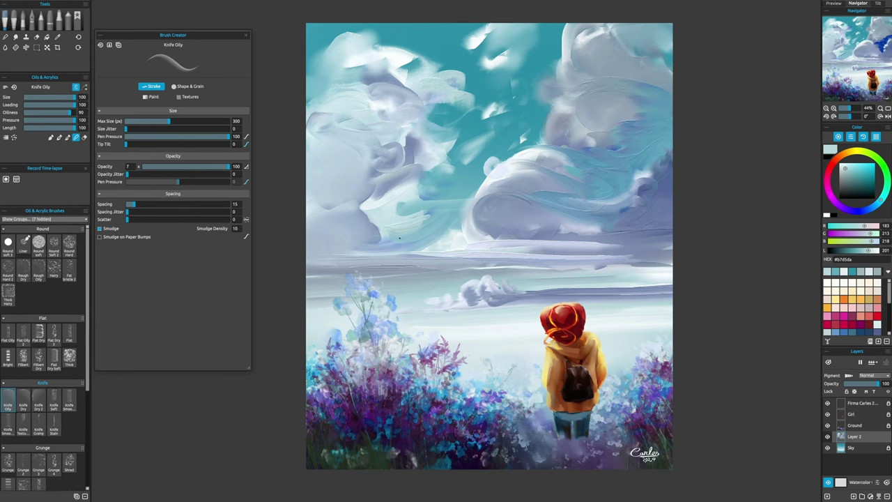
- Smooth the right cloud's edges and lighten its lower part
click(855, 61)
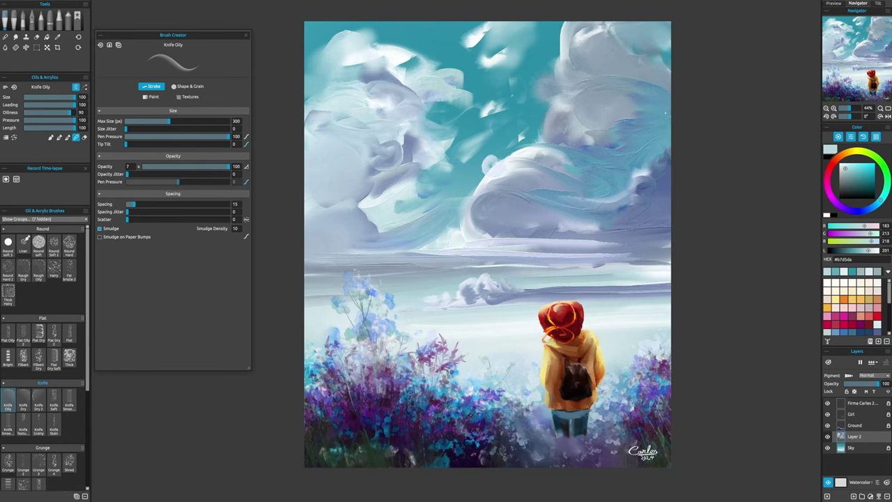
mouse_move(638, 118)
mouse_down()
mouse_move(620, 150)
mouse_move(610, 146)
mouse_up()
drag(631, 97, 669, 129)
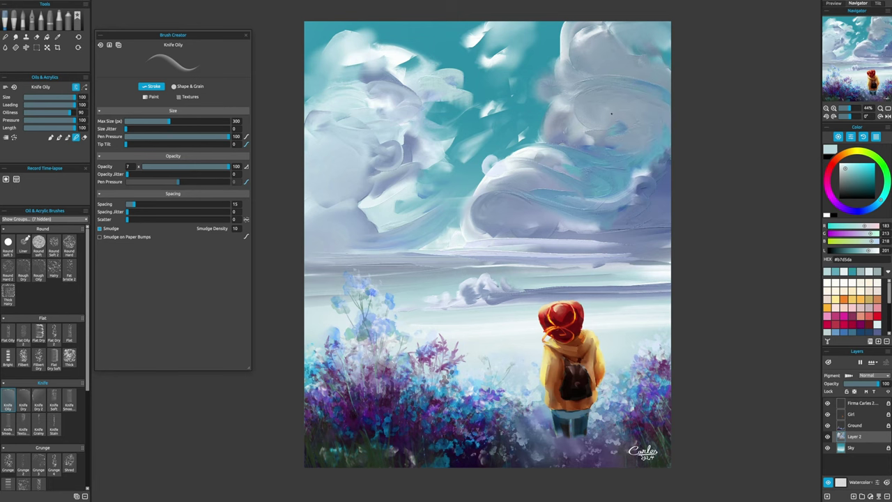
drag(785, 79, 788, 82)
drag(541, 185, 603, 204)
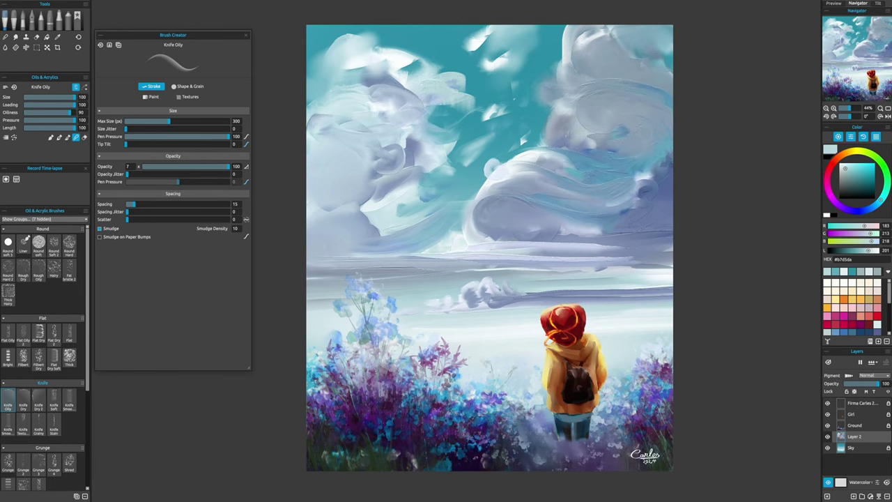
drag(658, 204, 631, 180)
mouse_move(634, 217)
mouse_down()
mouse_move(615, 173)
mouse_move(593, 204)
mouse_move(543, 197)
mouse_up()
click(856, 56)
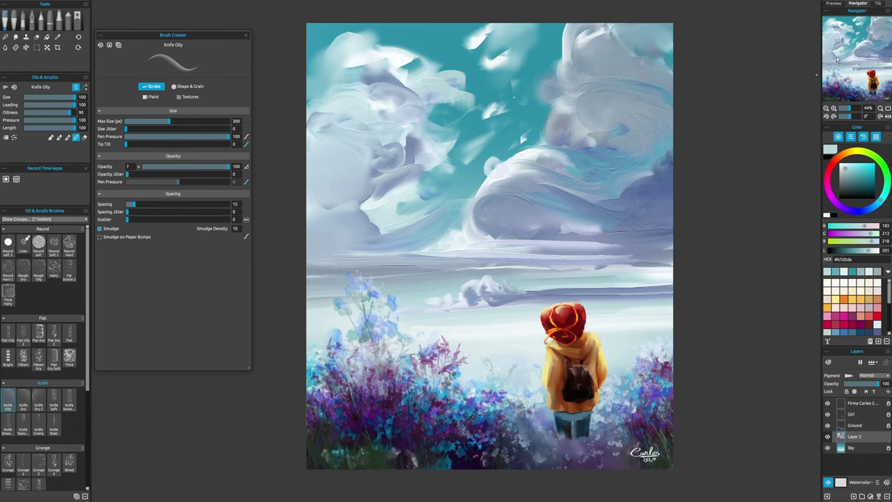
- Sculpt the right cloud with a sampled dark blue shadow and near-white highlights
alt+click(608, 159)
drag(579, 129, 614, 163)
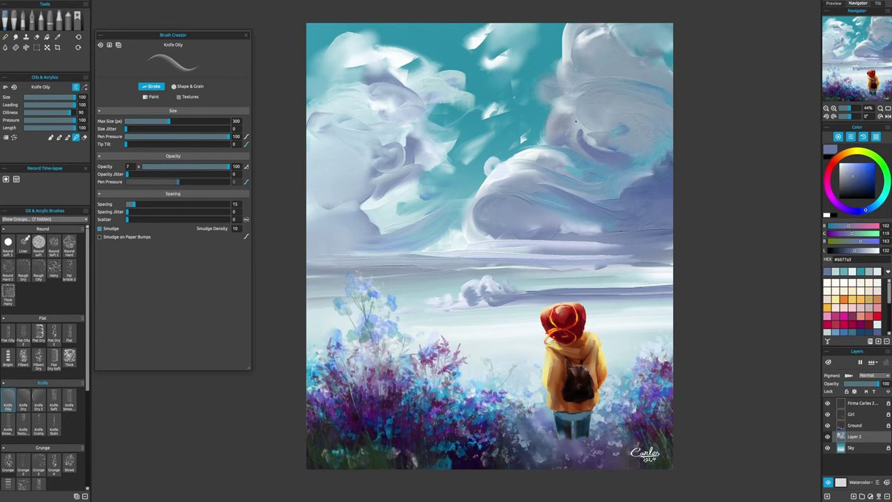
drag(575, 122, 603, 147)
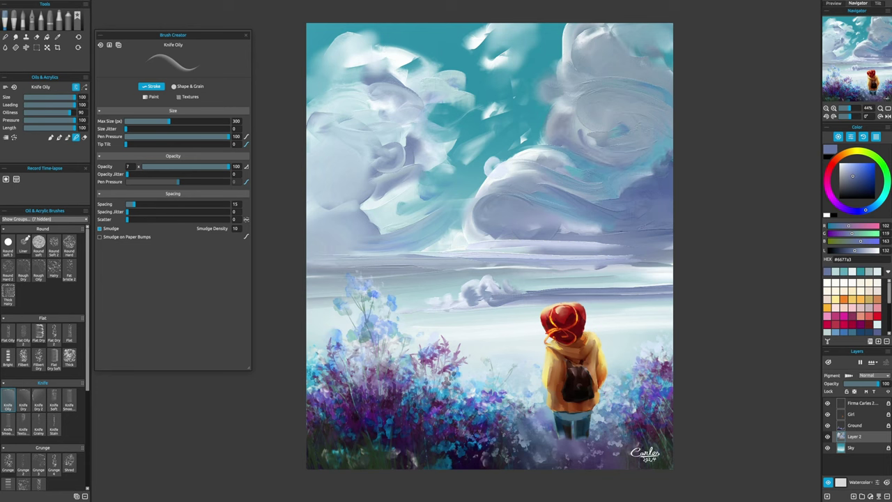
click(847, 64)
alt+click(558, 156)
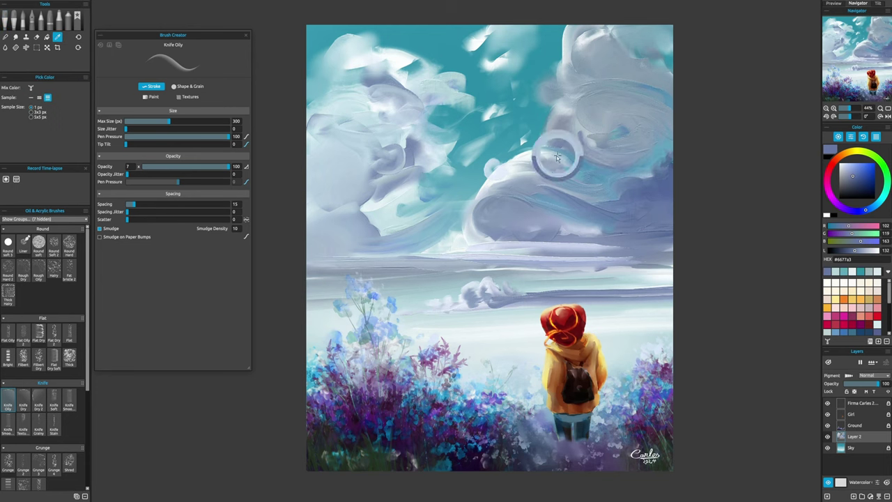
drag(622, 177, 650, 189)
drag(863, 66, 864, 66)
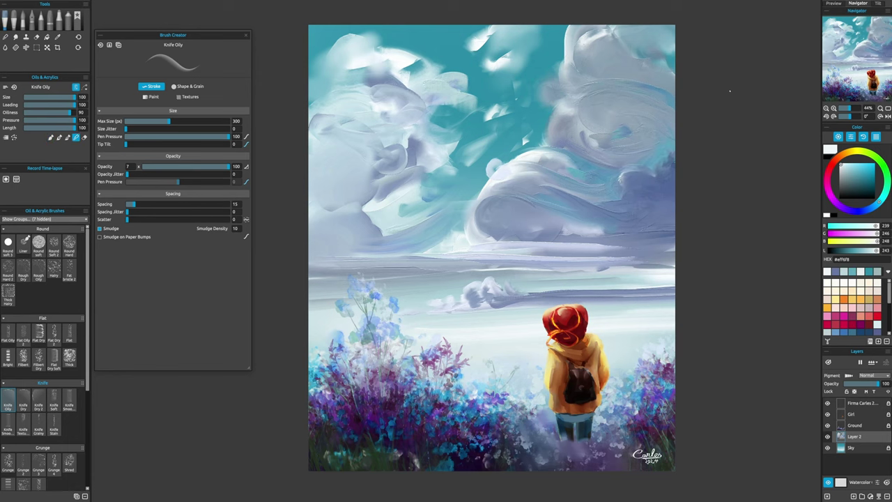
mouse_move(597, 104)
mouse_down()
mouse_move(581, 120)
mouse_move(543, 127)
mouse_up()
drag(597, 98, 590, 129)
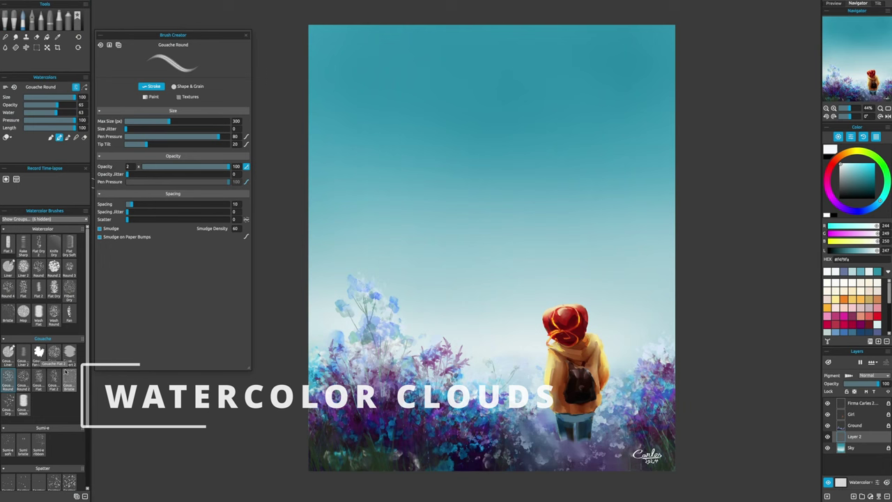
- Load the Sumi-e ribbon brush with watercolour behaviour settings shown, test a white cloud scribble, and undo it
mouse_move(493, 209)
mouse_down()
mouse_move(482, 196)
mouse_move(484, 214)
mouse_up()
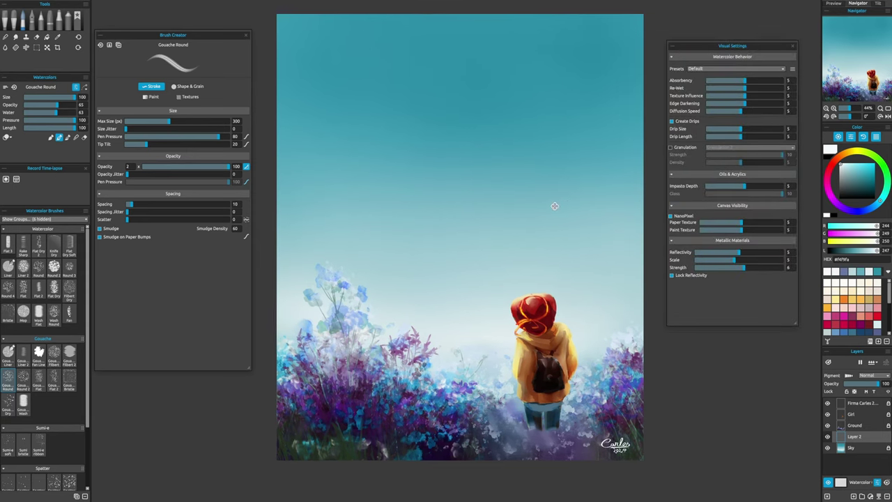
click(39, 354)
click(38, 440)
mouse_move(377, 202)
mouse_down()
mouse_move(424, 218)
mouse_move(451, 262)
mouse_up()
key(ctrl+z)
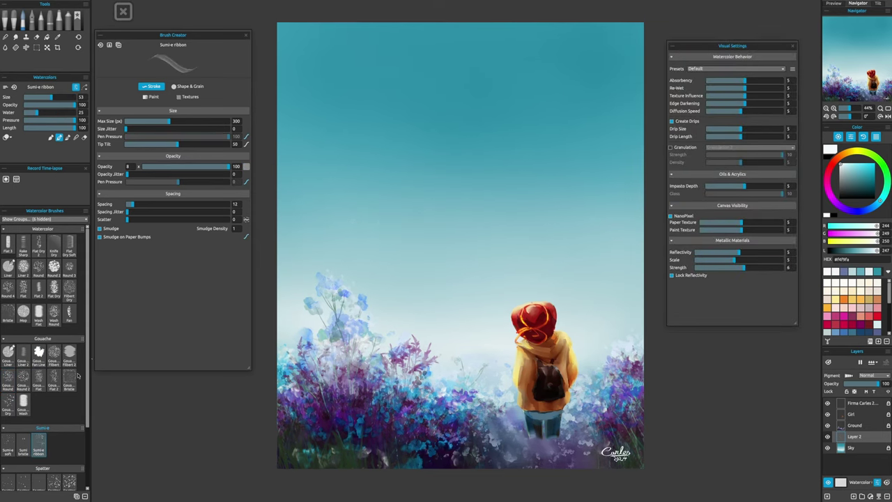
- With the Sumi bristle brush at maximum diffusion speed, paint a large white cloud across the sky
click(23, 446)
mouse_move(322, 219)
mouse_down()
mouse_move(387, 228)
mouse_move(358, 189)
mouse_move(369, 149)
mouse_move(408, 206)
mouse_up()
drag(772, 107, 786, 111)
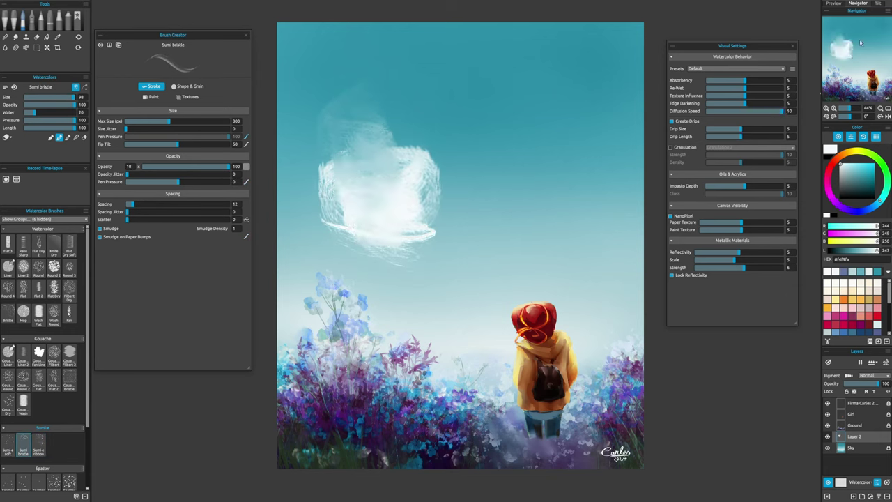
click(878, 4)
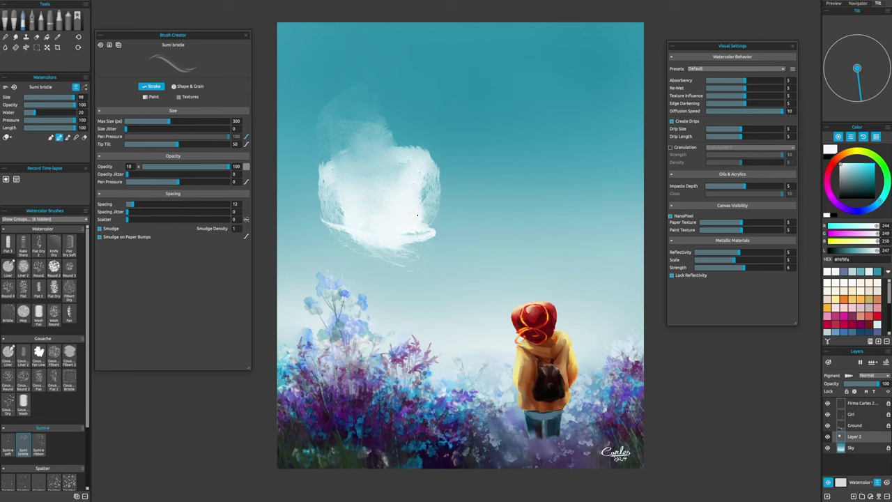
key(ctrl+z)
mouse_move(362, 207)
mouse_down()
mouse_move(383, 267)
mouse_move(351, 232)
mouse_move(404, 242)
mouse_move(313, 176)
mouse_move(465, 231)
mouse_move(472, 264)
mouse_move(515, 267)
mouse_move(289, 264)
mouse_move(426, 285)
mouse_move(590, 247)
mouse_move(615, 265)
mouse_move(573, 250)
mouse_move(550, 278)
mouse_move(578, 218)
mouse_up()
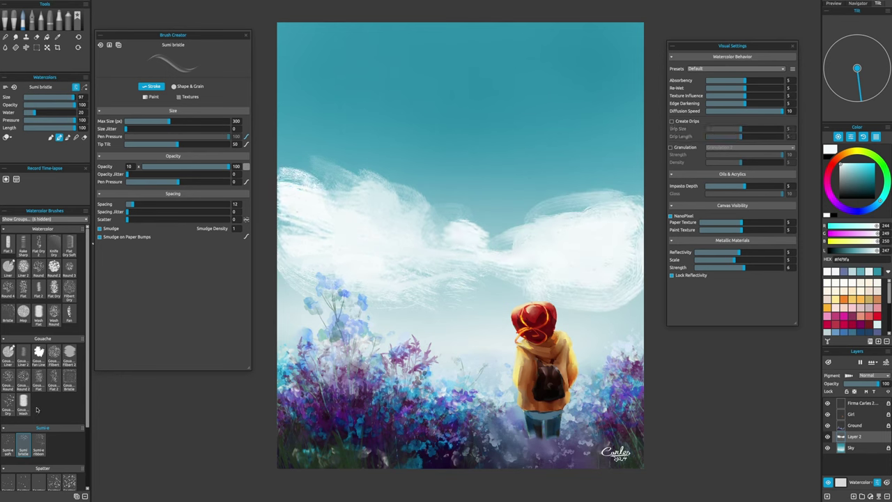
- Add white Gouache Fan Line clouds in the upper sky and upper left
click(39, 353)
mouse_move(506, 147)
mouse_down()
mouse_move(487, 110)
mouse_move(489, 174)
mouse_move(601, 120)
mouse_move(613, 98)
mouse_up()
mouse_move(349, 119)
mouse_down()
mouse_move(442, 263)
mouse_move(318, 285)
mouse_move(576, 293)
mouse_move(536, 286)
mouse_move(516, 216)
mouse_move(377, 94)
mouse_move(408, 112)
mouse_move(381, 81)
mouse_move(495, 80)
mouse_move(462, 85)
mouse_move(523, 113)
mouse_up()
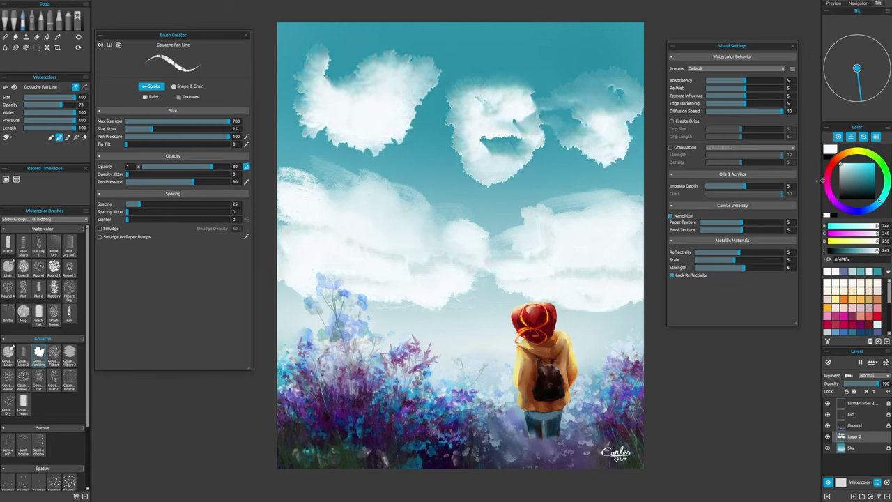
- Lock layer transparency and shade the clouds' lower parts with light and mid grey (#868686)
click(843, 175)
click(855, 392)
click(840, 180)
mouse_move(513, 293)
mouse_down()
mouse_move(642, 275)
mouse_move(600, 223)
mouse_up()
mouse_move(416, 258)
mouse_down()
mouse_move(451, 310)
mouse_move(362, 209)
mouse_up()
key([)
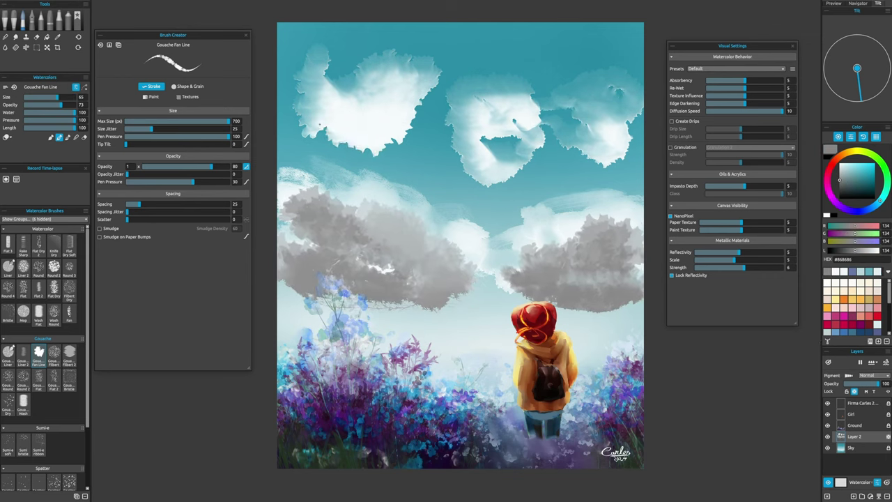
drag(328, 132, 418, 97)
mouse_move(474, 175)
mouse_down()
mouse_move(524, 113)
mouse_move(627, 150)
mouse_up()
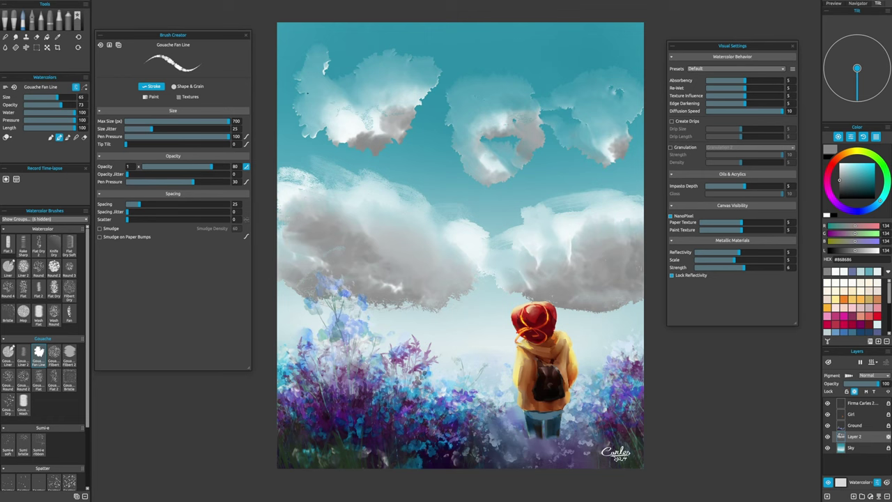
key(e)
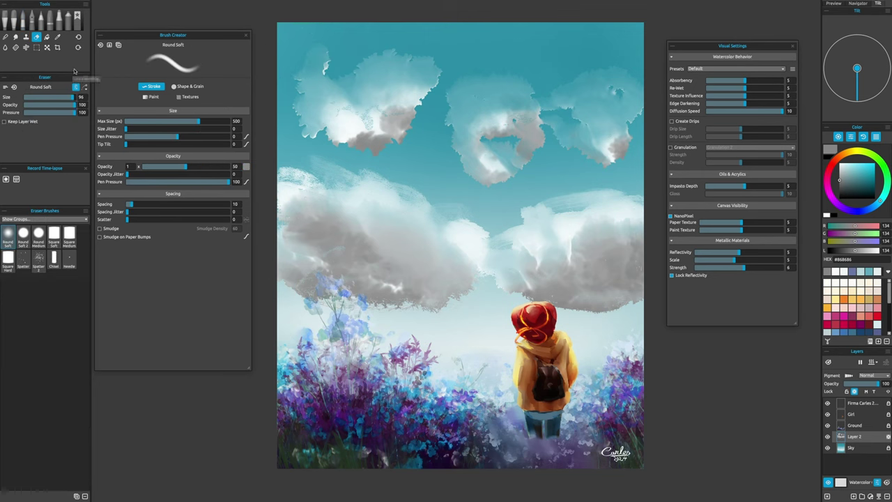
- Soft-erase the upper and lower cloud tops into sky and add a new Multiply Layer 3
key(bracketleft)
key(bracketleft)
key(bracketleft)
key(bracketleft)
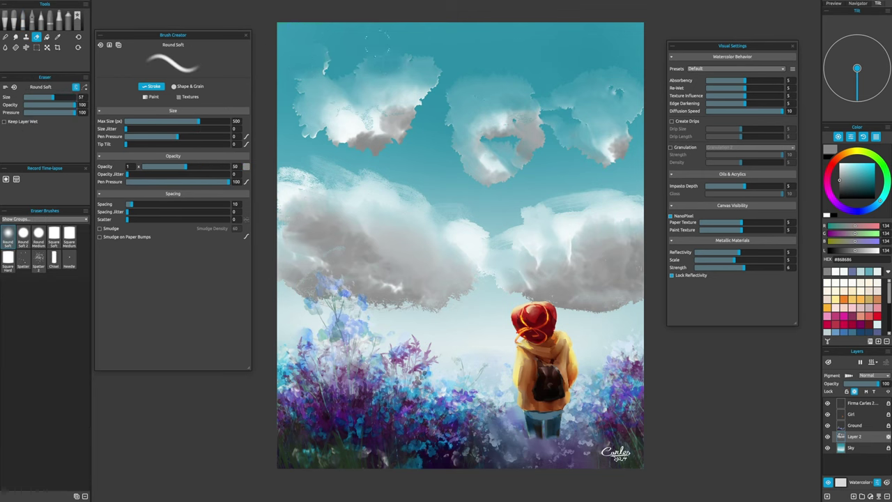
key(bracketright)
key(bracketright)
key(bracketright)
key(bracketright)
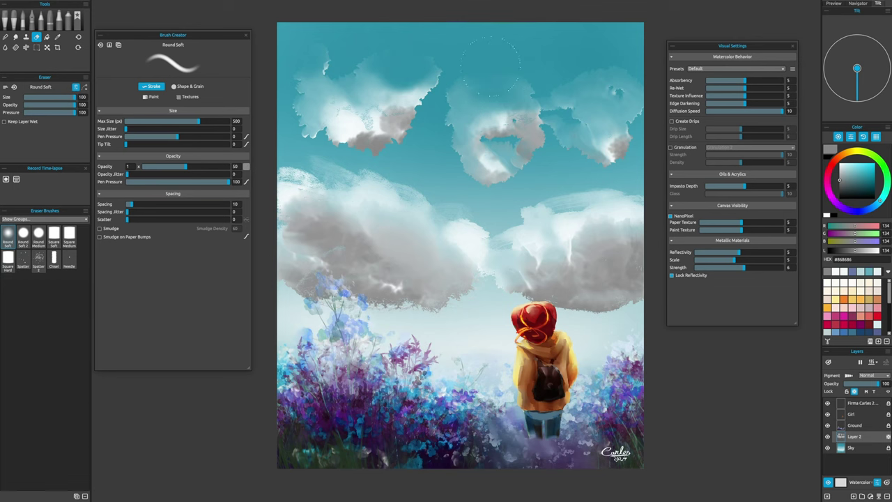
mouse_move(525, 176)
mouse_down()
mouse_move(557, 211)
mouse_move(620, 211)
mouse_up()
key(bracketleft)
key(bracketleft)
key(bracketleft)
key(bracketleft)
key(bracketleft)
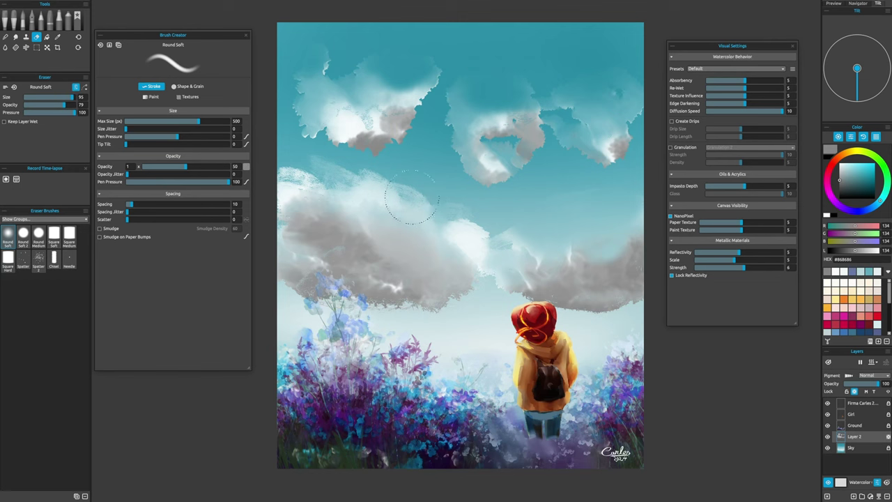
mouse_move(412, 197)
mouse_down()
mouse_move(437, 202)
mouse_move(419, 200)
mouse_move(418, 223)
mouse_up()
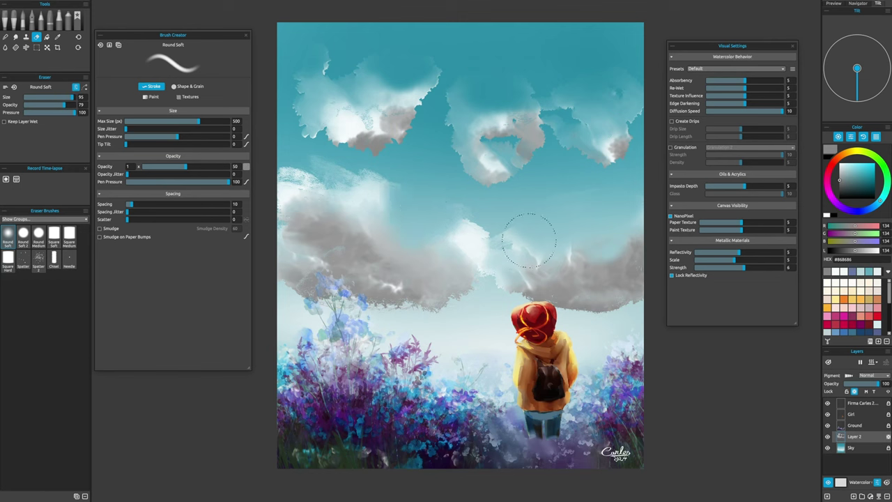
key(ctrl+shift+n)
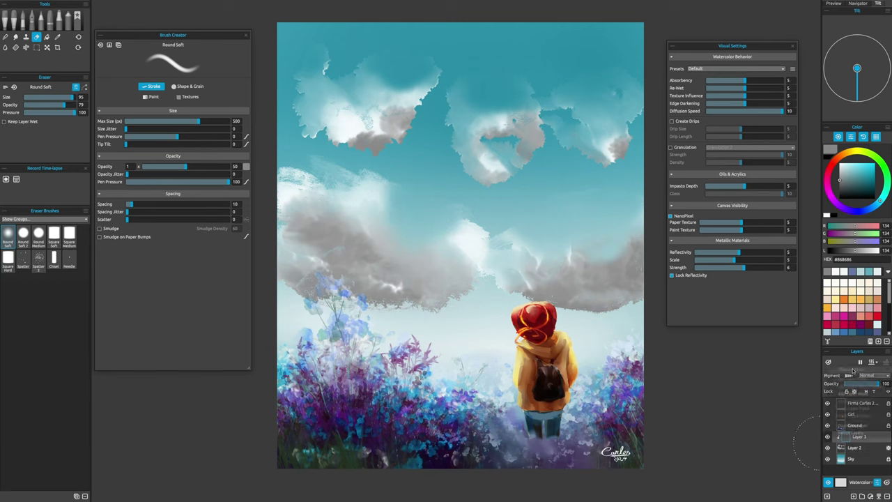
- Wash orange #F48426 over the lower and upper clouds on Layer 3 with the Gouache Wash brush
key(b)
drag(558, 251, 610, 267)
click(23, 403)
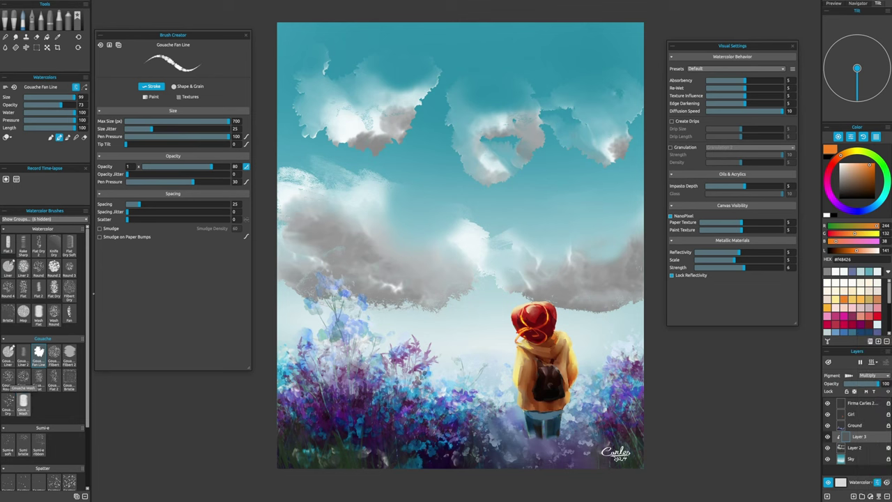
mouse_move(348, 285)
mouse_down()
mouse_move(470, 265)
mouse_move(607, 305)
mouse_up()
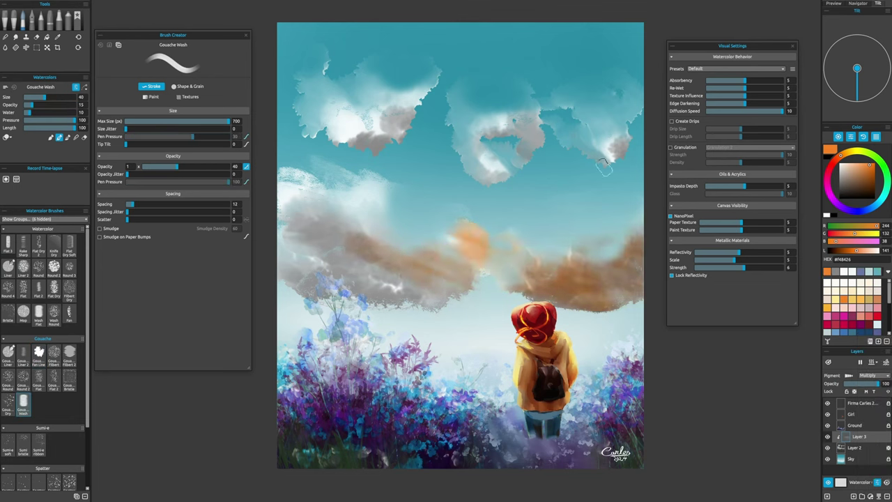
mouse_move(613, 139)
mouse_down()
mouse_move(487, 81)
mouse_move(515, 150)
mouse_move(494, 106)
mouse_move(448, 126)
mouse_move(363, 108)
mouse_up()
mouse_move(293, 209)
mouse_down()
mouse_move(375, 293)
mouse_move(524, 293)
mouse_move(595, 273)
mouse_move(631, 293)
mouse_up()
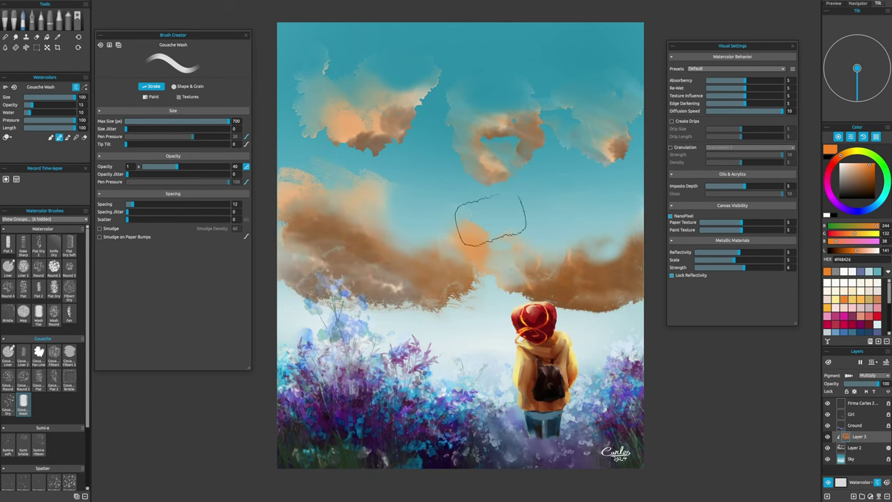
- Shade the cloud edges, undersides and upper clouds with dark grey #303030 using a smaller brush
key(super+Tab)
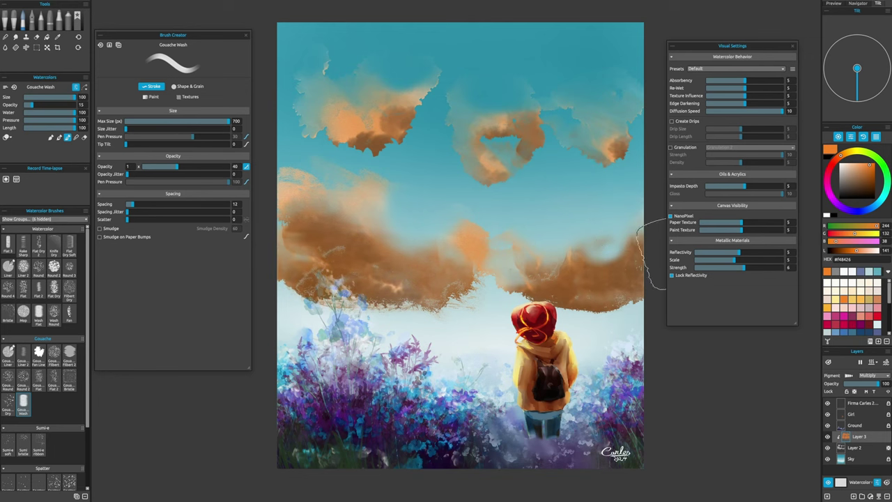
alt+click(588, 321)
key(bracketleft)
key(bracketleft)
key(bracketleft)
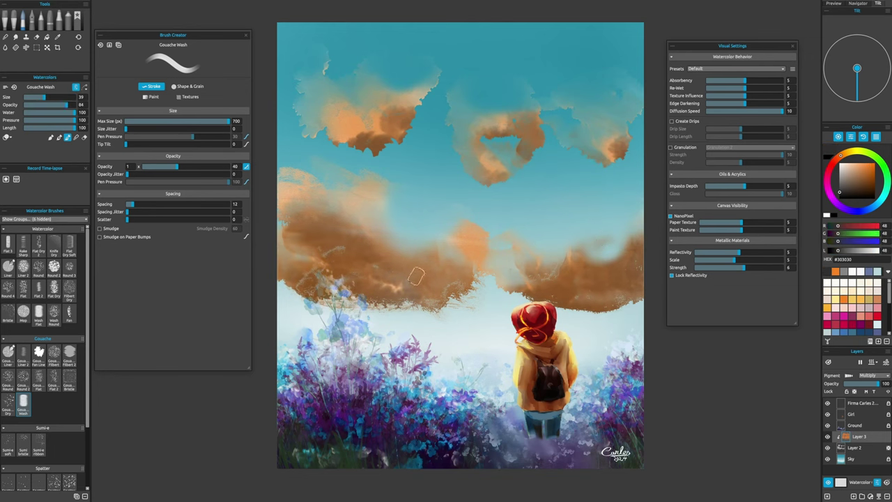
drag(537, 296, 658, 288)
drag(282, 220, 348, 254)
drag(300, 292, 439, 307)
drag(391, 115, 412, 157)
drag(526, 157, 557, 148)
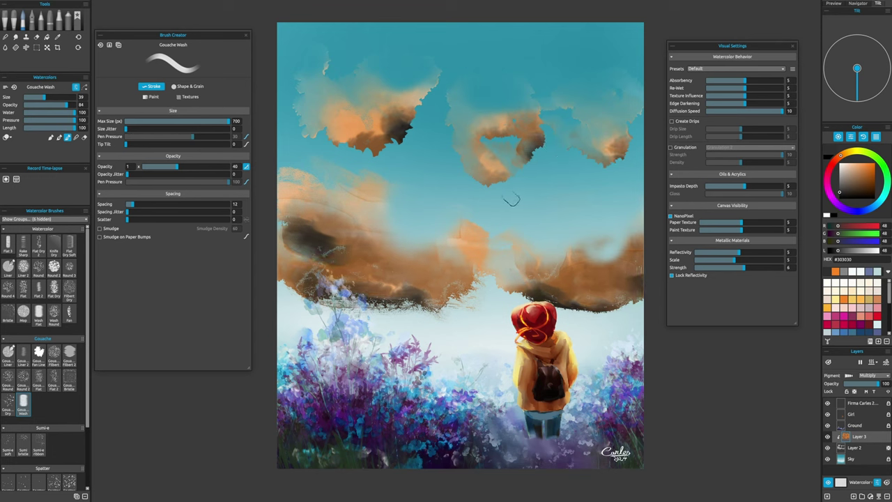
drag(497, 183, 484, 175)
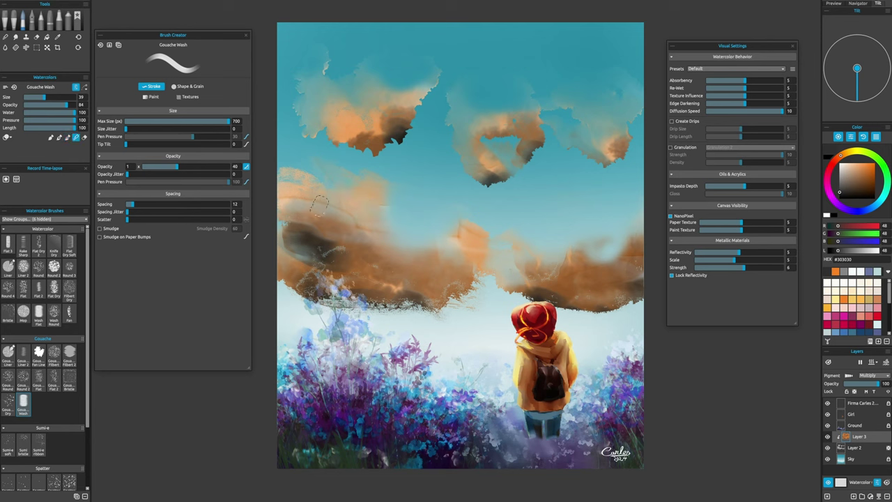
- Return to Layer 3 and bring up the Hue/Saturation/Lightness adjustment
click(855, 447)
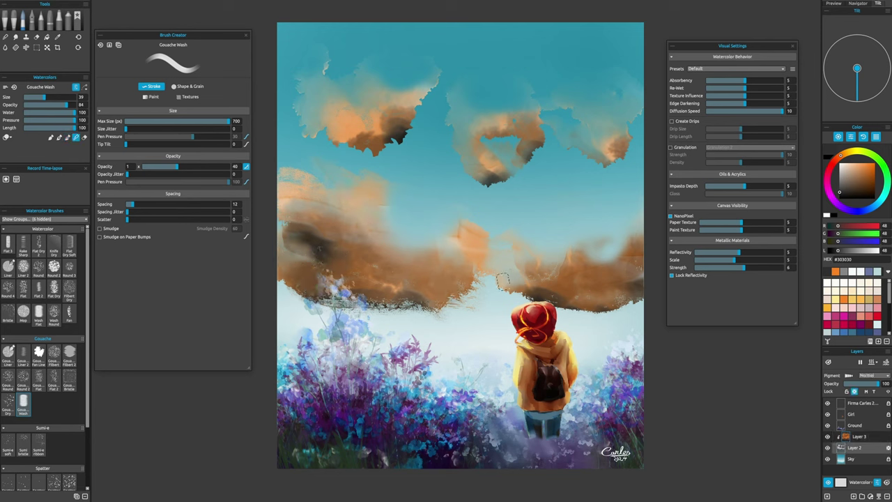
key(ctrl+z)
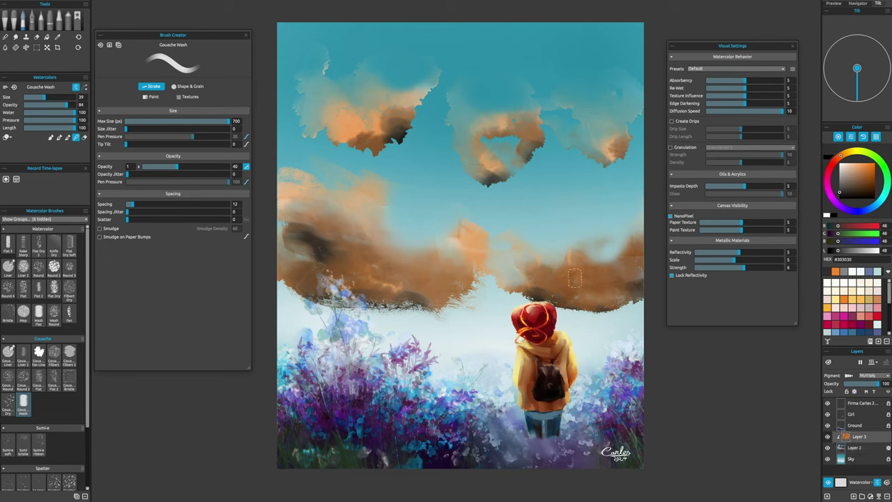
key(super+u)
- Shift the clouds' hue to about -13 toward coral red and apply it
key(r)
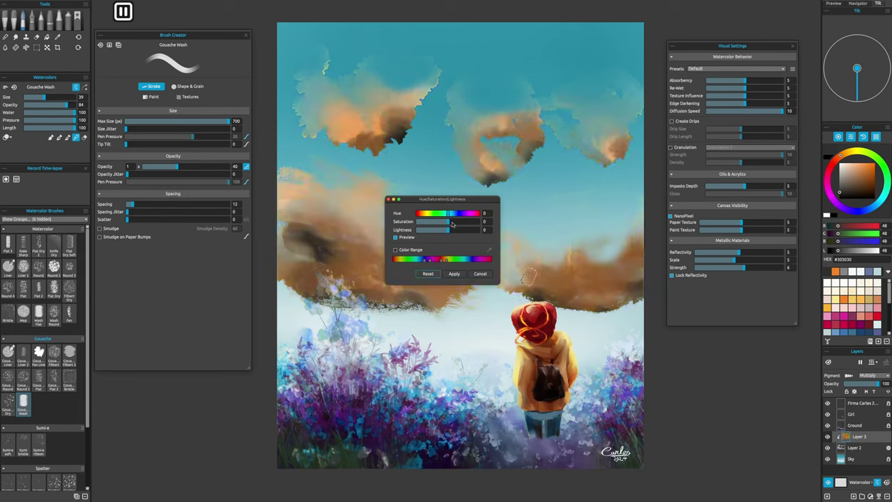
mouse_move(453, 213)
mouse_down()
mouse_move(477, 213)
mouse_move(446, 212)
mouse_up()
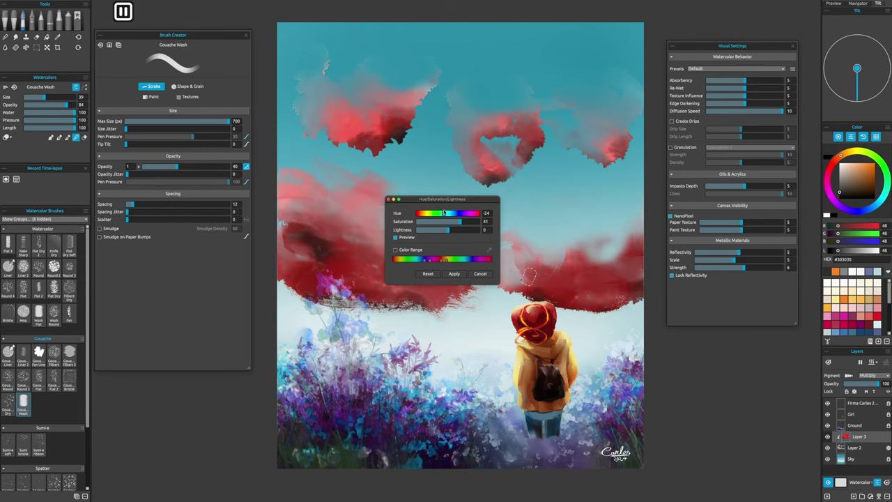
key(Return)
- Merge the cloud layers and stretch the red clouds downward toward the girl
key(super+t)
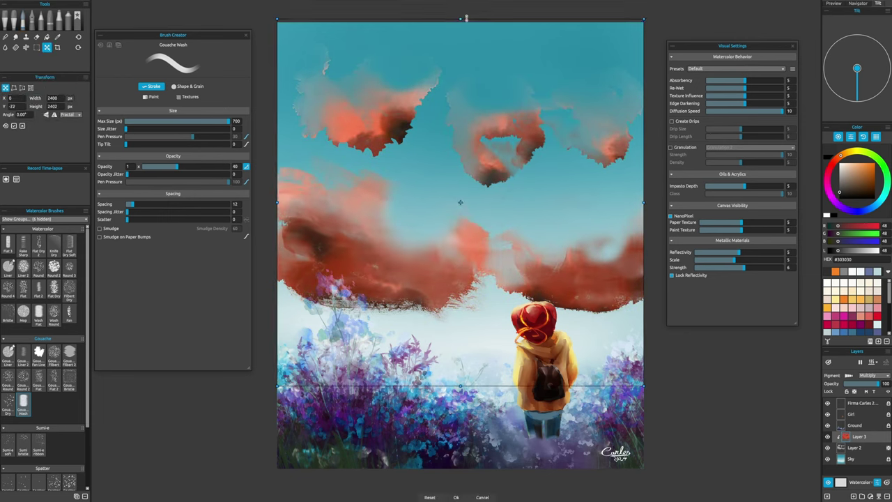
key(Return)
key(ctrl+e)
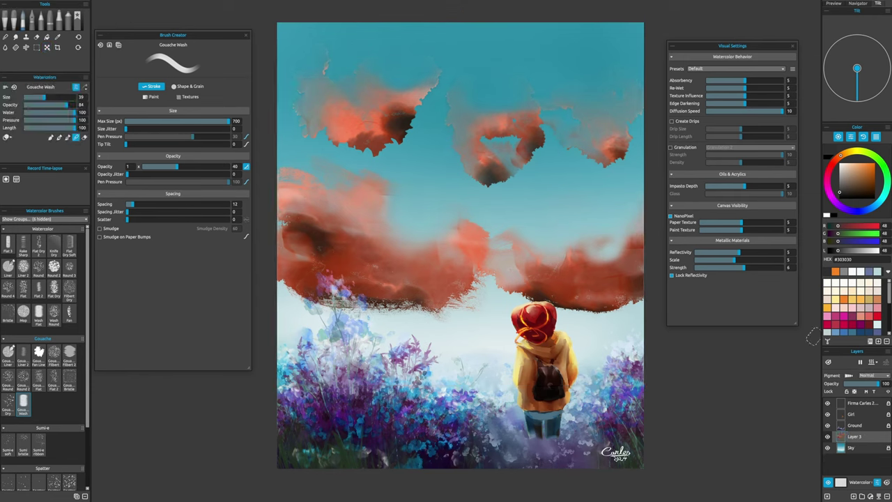
key(super+t)
drag(460, 319, 472, 363)
- Commit the stretch and smudge the red clouds into softer shapes, blending the edge into the flowers
key(Return)
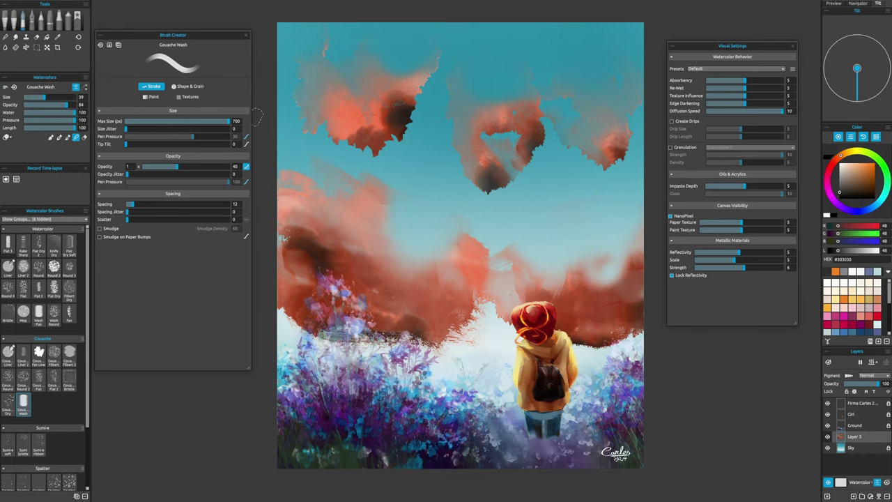
key(s)
drag(369, 207, 449, 16)
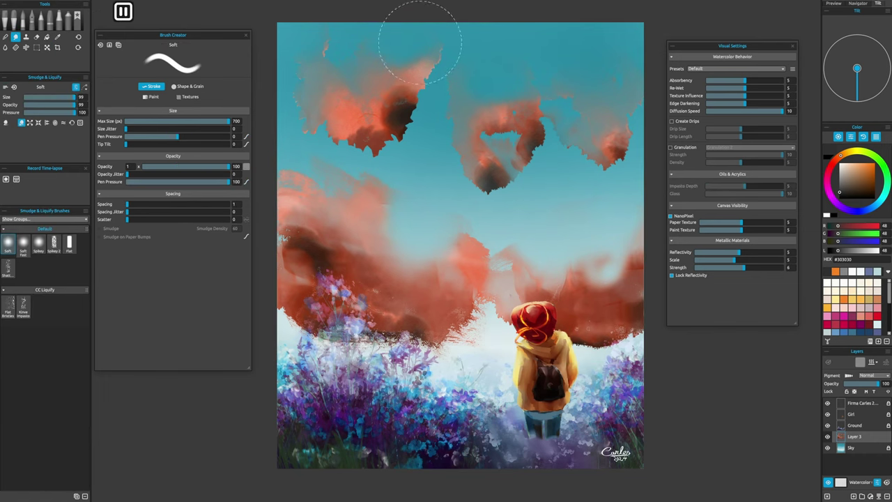
mouse_move(299, 209)
mouse_down()
mouse_move(388, 209)
mouse_move(380, 247)
mouse_move(568, 272)
mouse_move(591, 232)
mouse_move(269, 215)
mouse_move(300, 328)
mouse_move(443, 369)
mouse_move(419, 335)
mouse_move(376, 336)
mouse_up()
drag(572, 334, 607, 352)
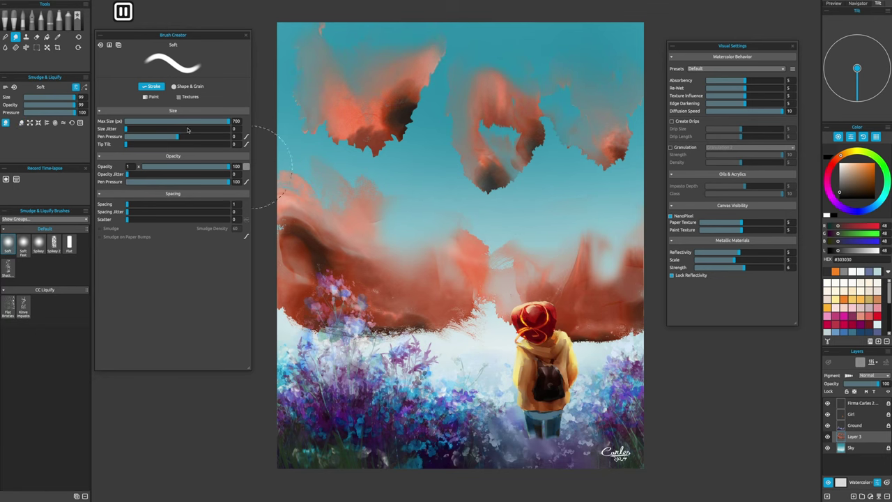
- Switch to the Soft Blend tool, fit the painting in view, and add empty Layer 4
click(21, 122)
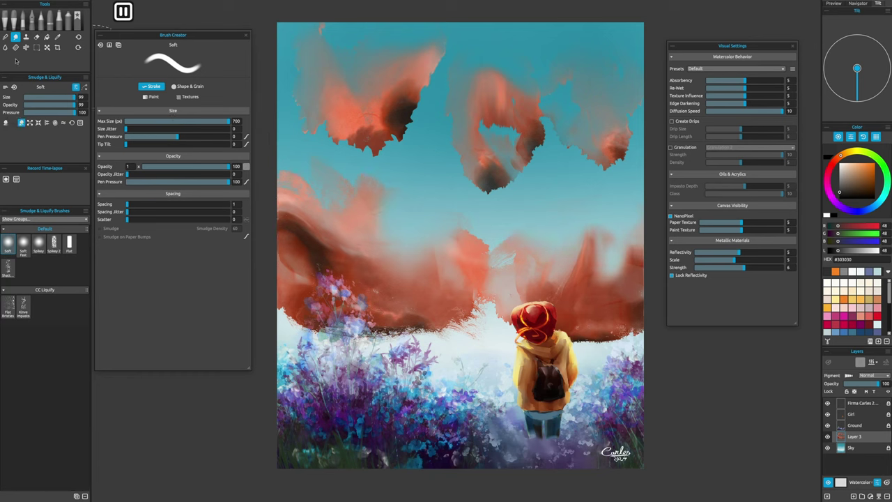
key(n)
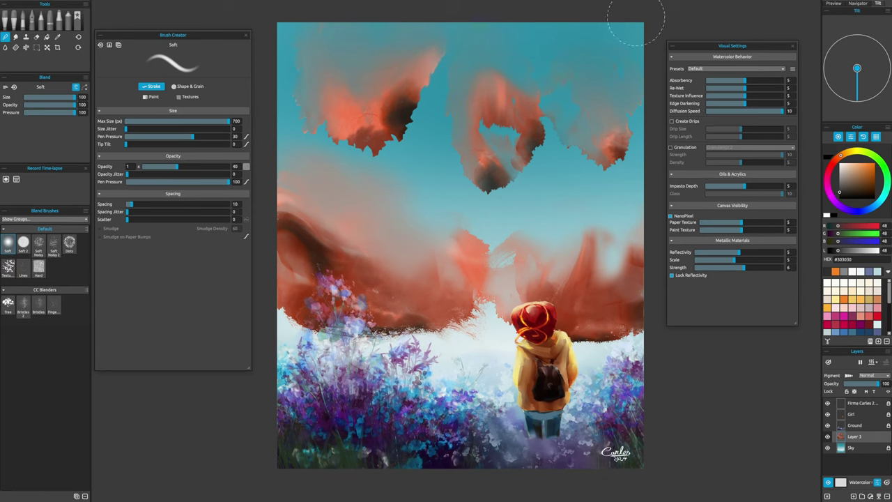
key(ctrl+0)
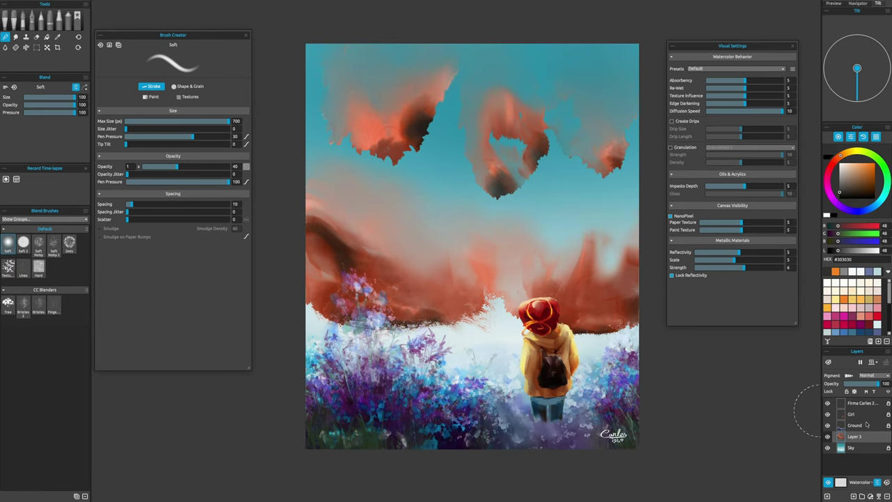
key(ctrl+shift+n)
- Set Layer 4 to Overlay and paint light yellow glows near the horizon and under the clouds
key(b)
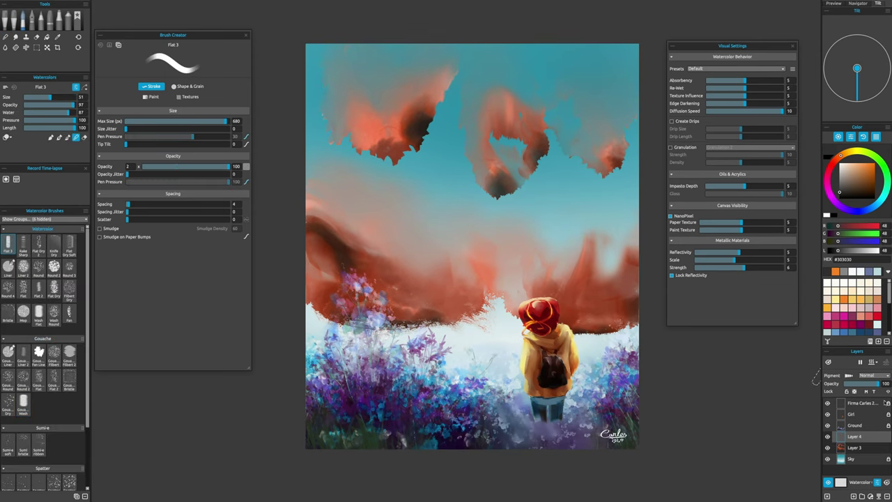
click(868, 375)
click(870, 411)
click(854, 293)
mouse_move(461, 293)
mouse_down()
mouse_move(497, 302)
mouse_move(469, 288)
mouse_move(493, 299)
mouse_move(412, 307)
mouse_up()
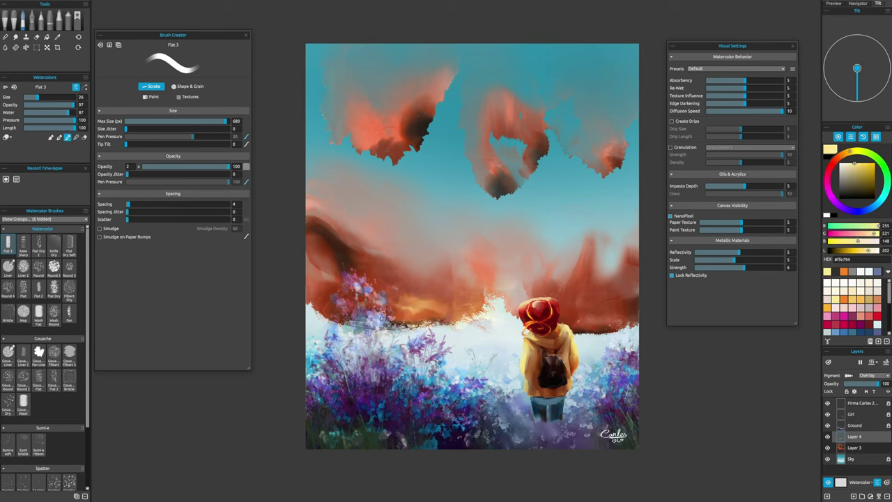
mouse_move(485, 199)
mouse_down()
mouse_move(512, 193)
mouse_move(538, 173)
mouse_move(536, 147)
mouse_up()
mouse_move(346, 149)
mouse_down()
mouse_move(389, 161)
mouse_move(427, 144)
mouse_up()
drag(587, 157, 622, 165)
- Add white glows under the middle and left clouds and behind the girl, then blend and erase
key(x)
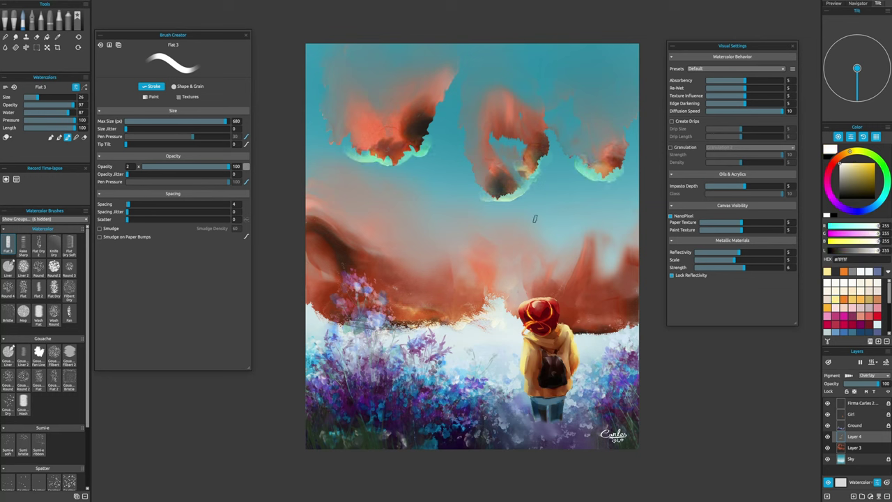
mouse_move(516, 196)
mouse_down()
mouse_move(498, 194)
mouse_move(519, 188)
mouse_up()
mouse_move(499, 296)
mouse_down()
mouse_move(488, 299)
mouse_move(516, 307)
mouse_up()
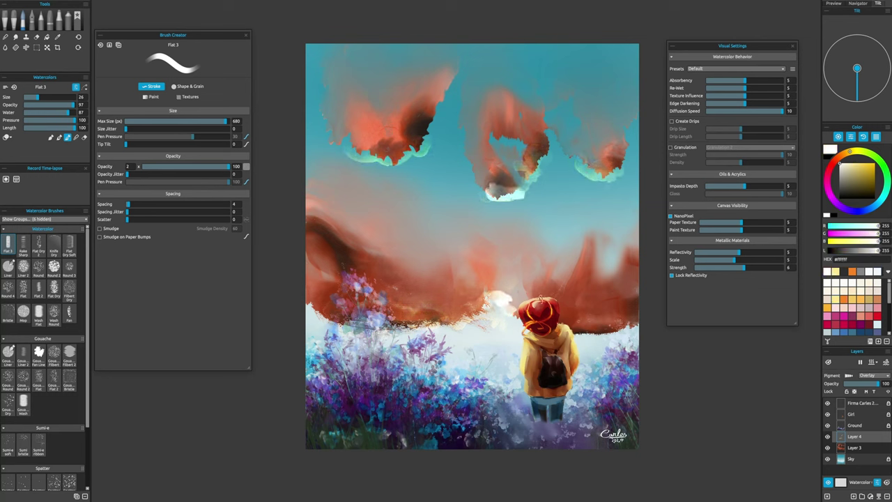
key([)
key([)
key([)
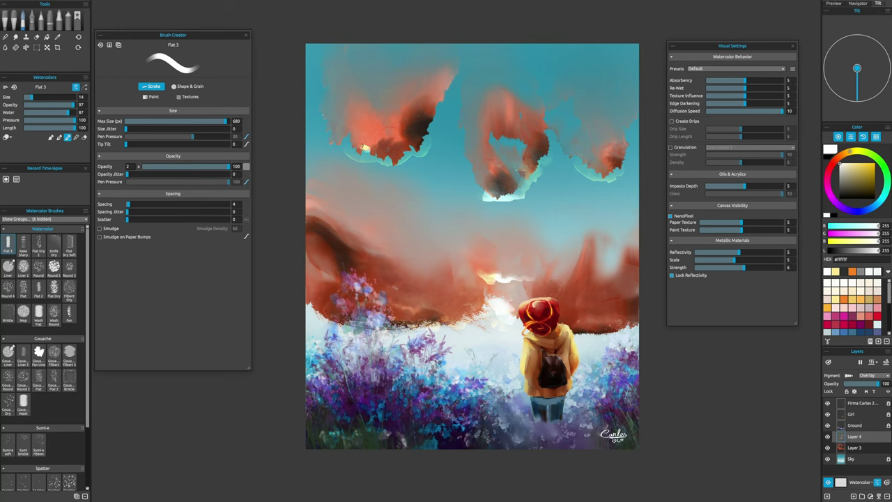
drag(361, 152, 421, 141)
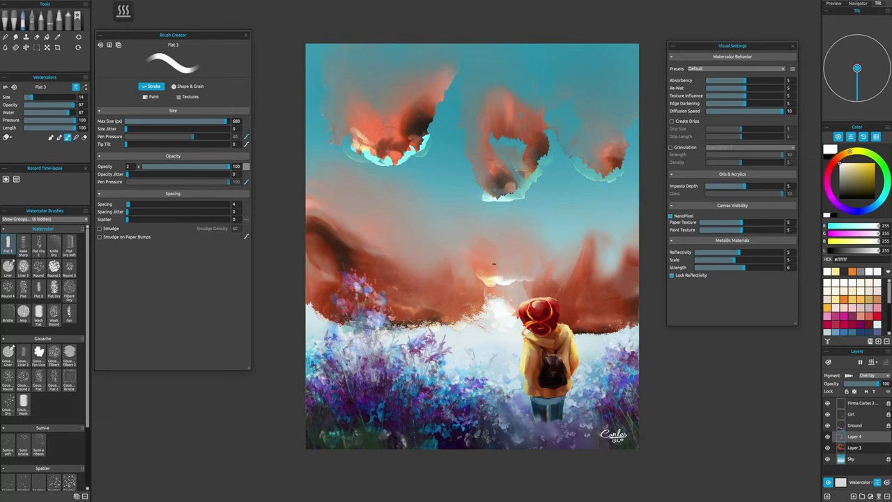
scroll(473, 247, down, 3)
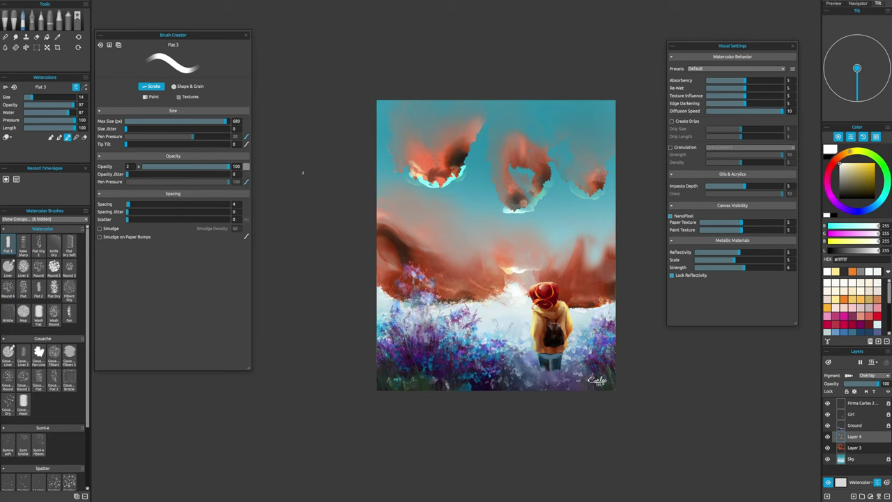
key(n)
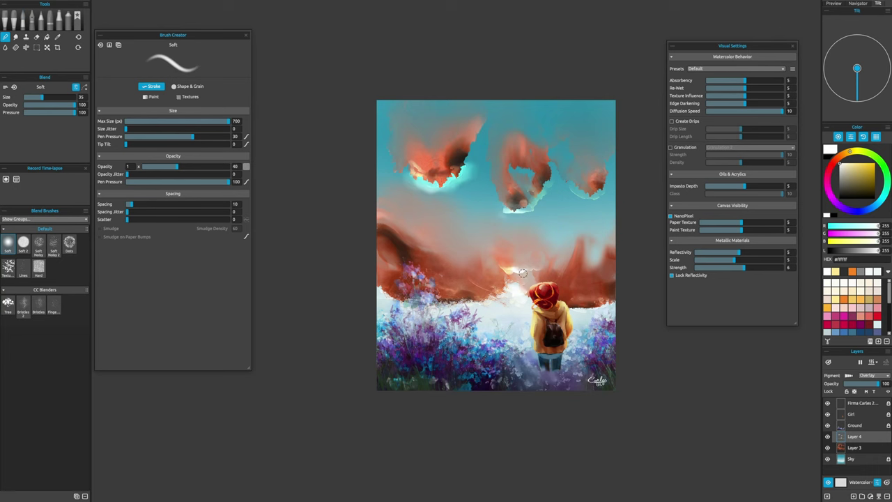
key(e)
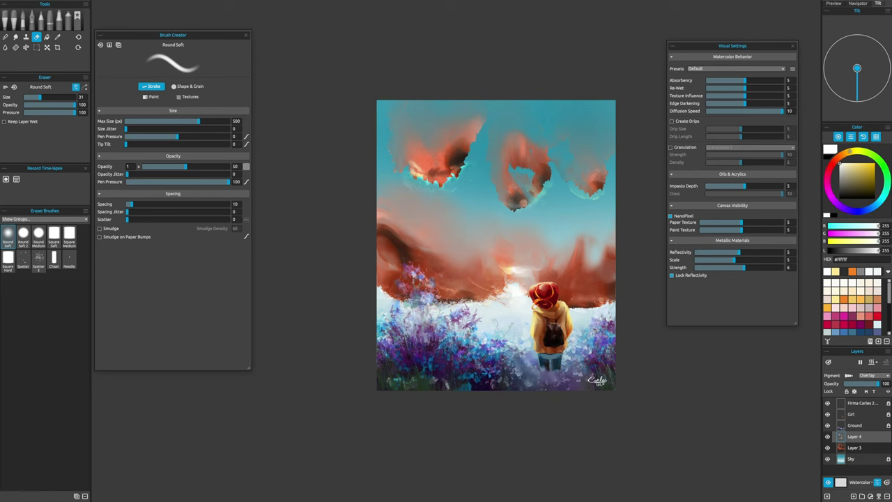
- Merge the glow layer down and relight cloud edges and the sunlit area with light orange and white strokes
key(ctrl+e)
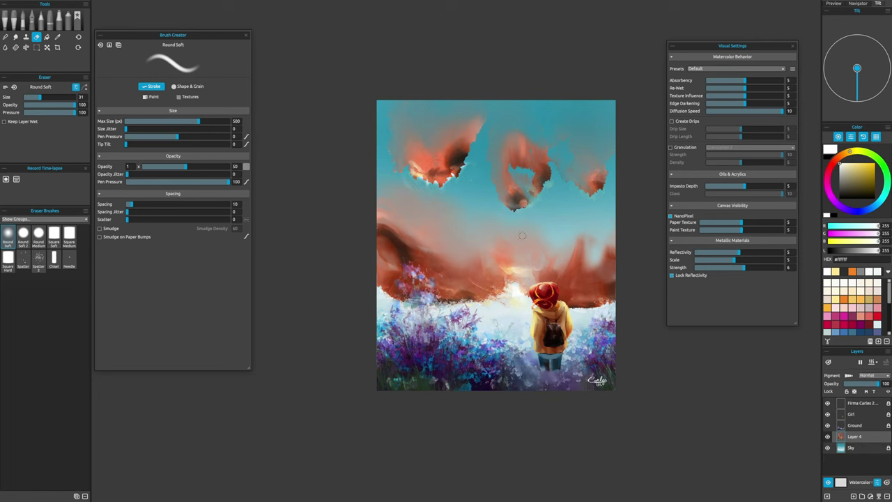
key(b)
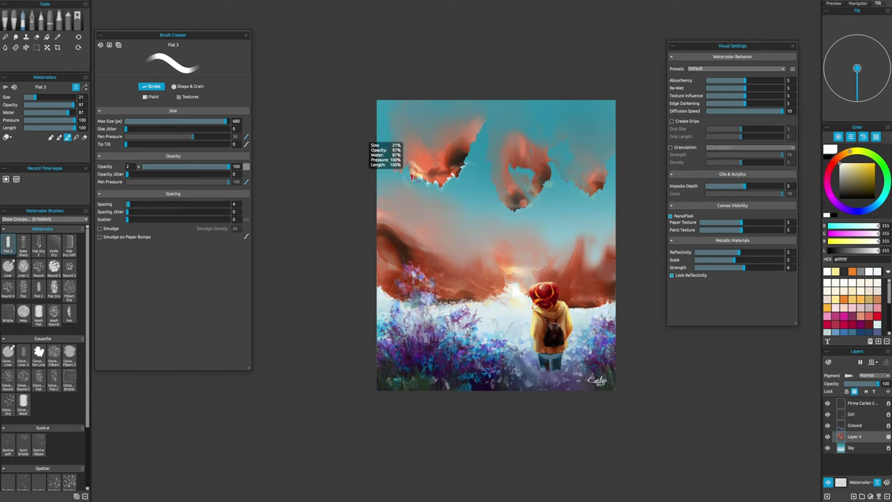
alt+click(413, 170)
mouse_move(441, 186)
mouse_down()
mouse_move(452, 176)
mouse_move(390, 154)
mouse_move(446, 185)
mouse_up()
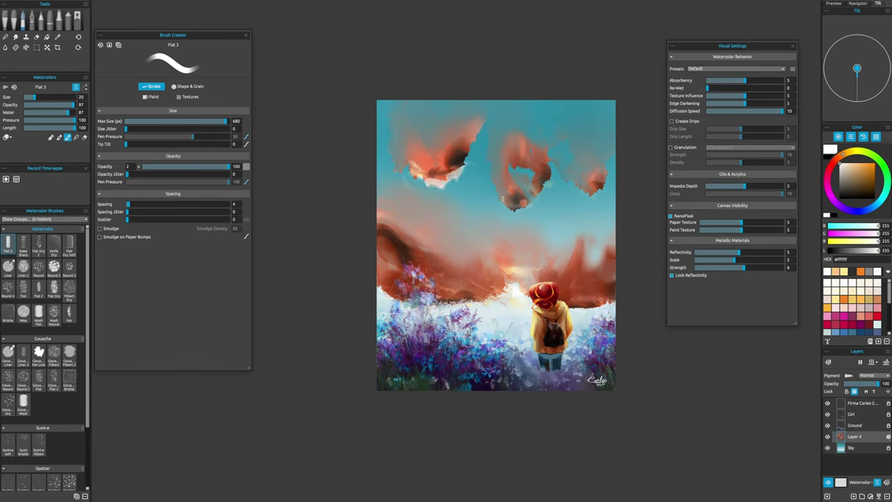
alt+click(497, 281)
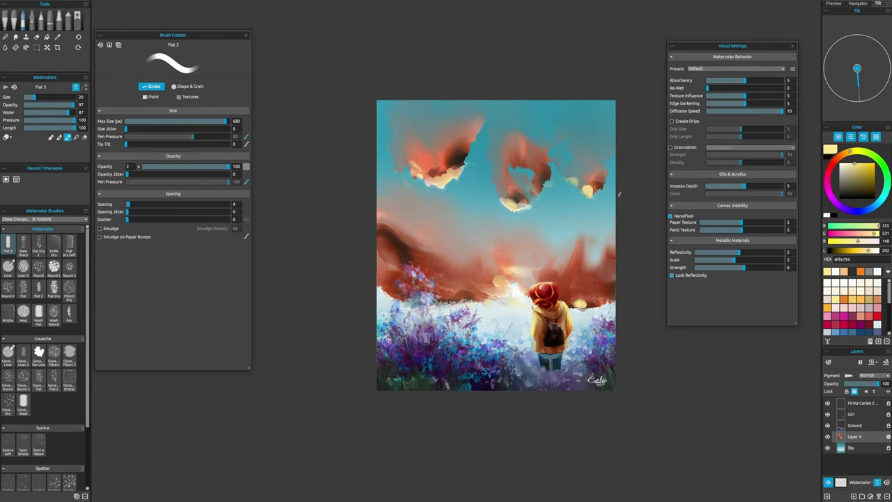
alt+click(580, 304)
drag(497, 299, 517, 297)
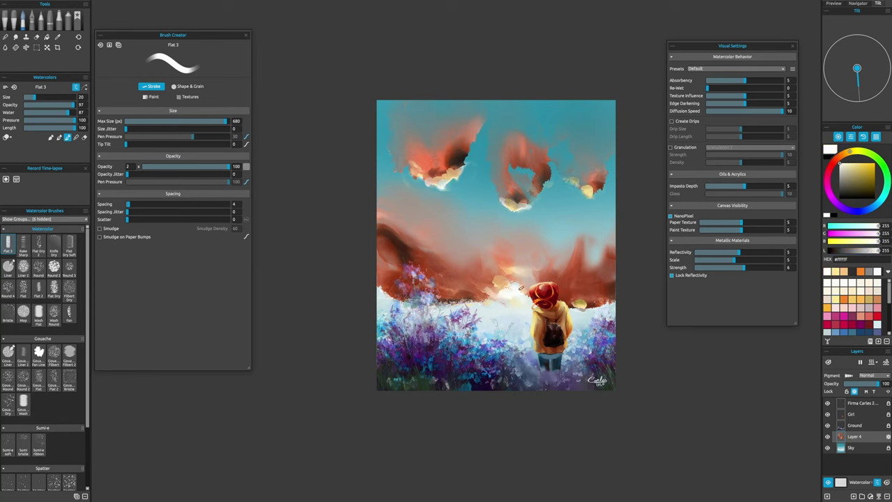
key(bracketright)
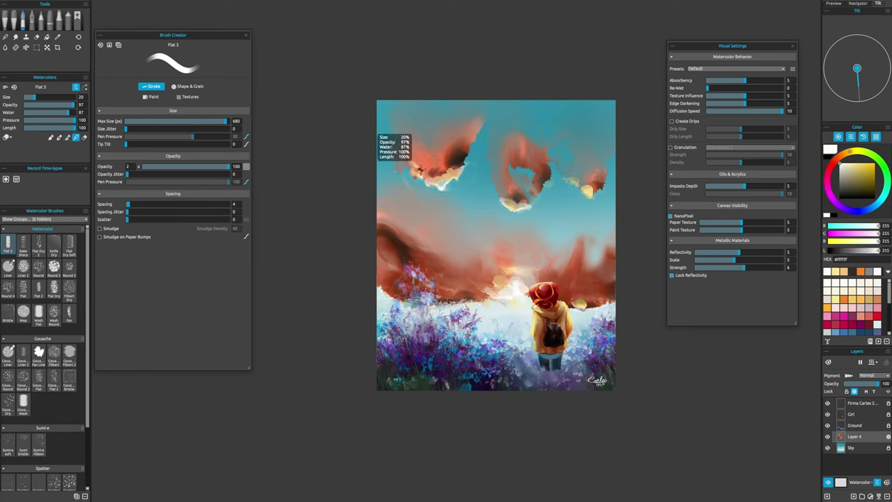
drag(416, 168, 435, 180)
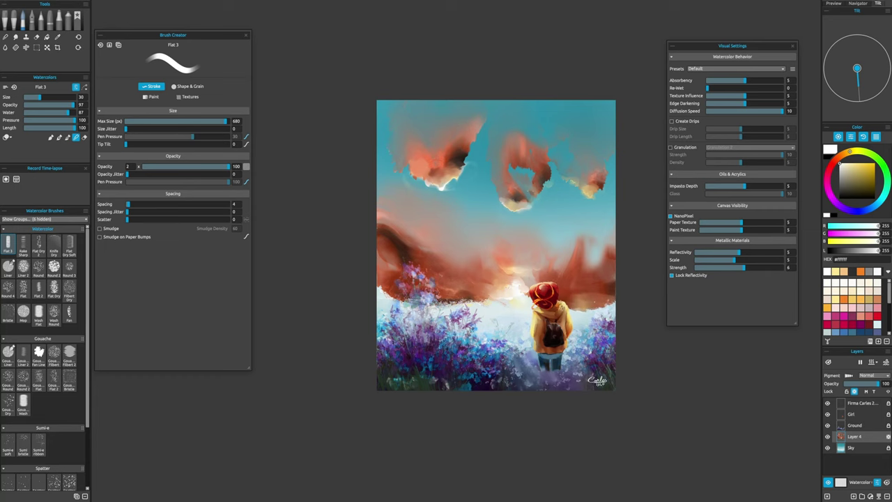
key(ctrl+0)
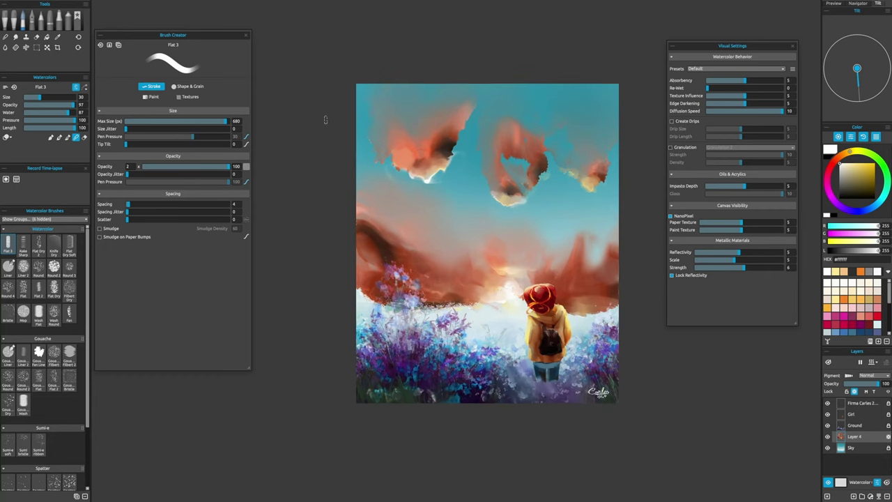
- Lasso the upper clouds and cut-paste them onto a new layer
click(36, 47)
drag(338, 157, 367, 134)
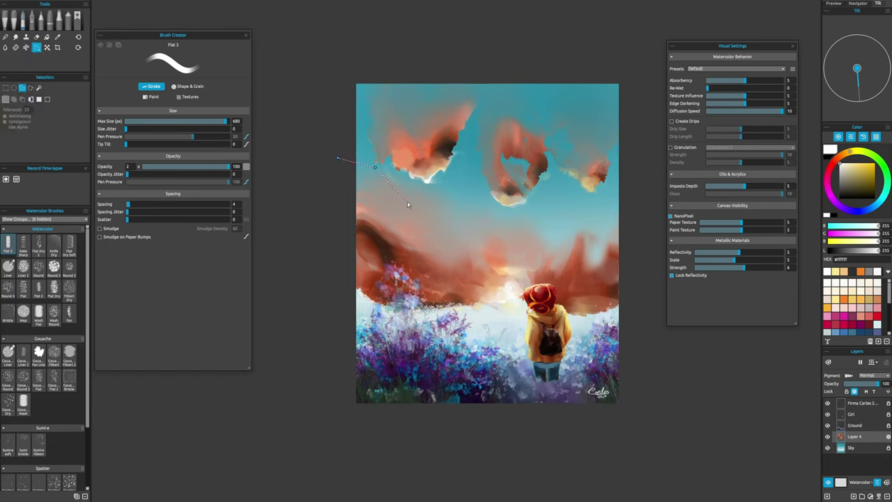
key(ctrl+x)
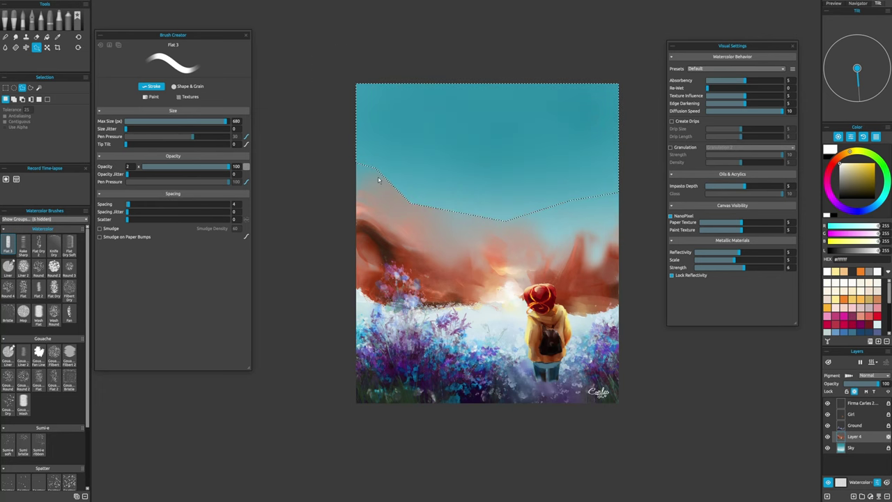
key(ctrl+v)
- Perspective-warp the pasted clouds, pulling the bottom corners in and the top corners outward
key(ctrl+t)
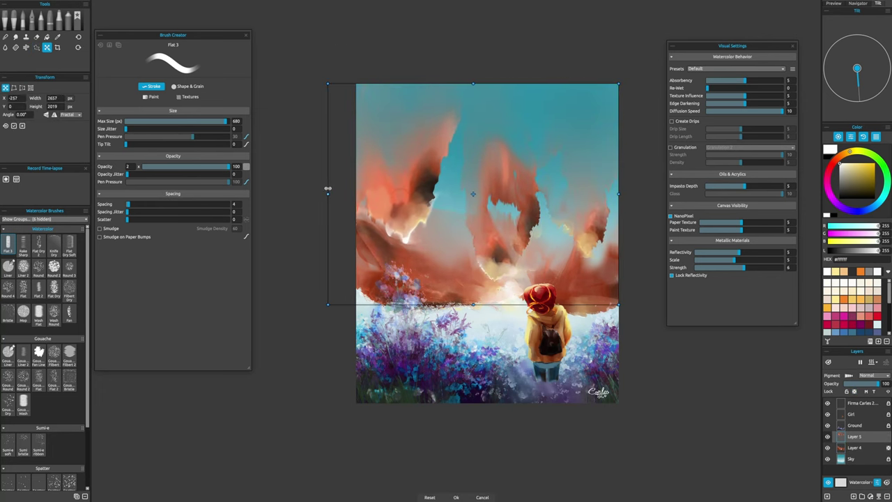
click(13, 87)
drag(356, 304, 412, 273)
drag(357, 83, 263, 1)
drag(619, 304, 558, 267)
drag(619, 84, 760, 57)
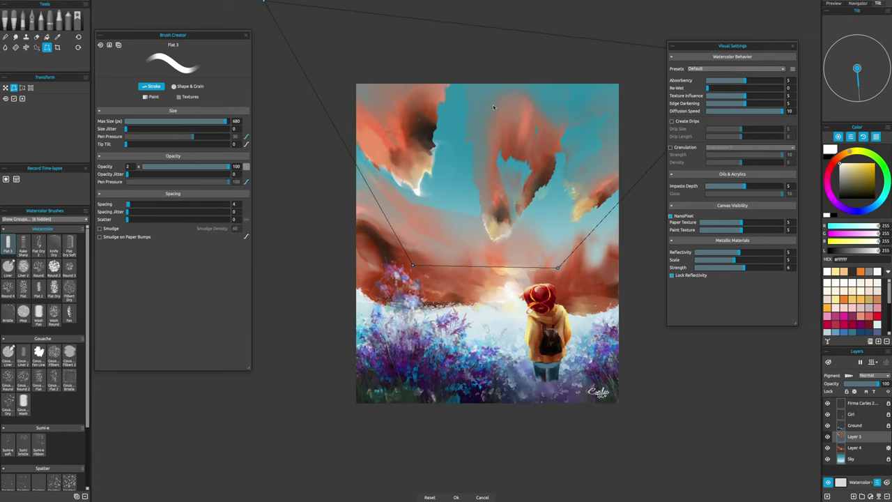
key(Return)
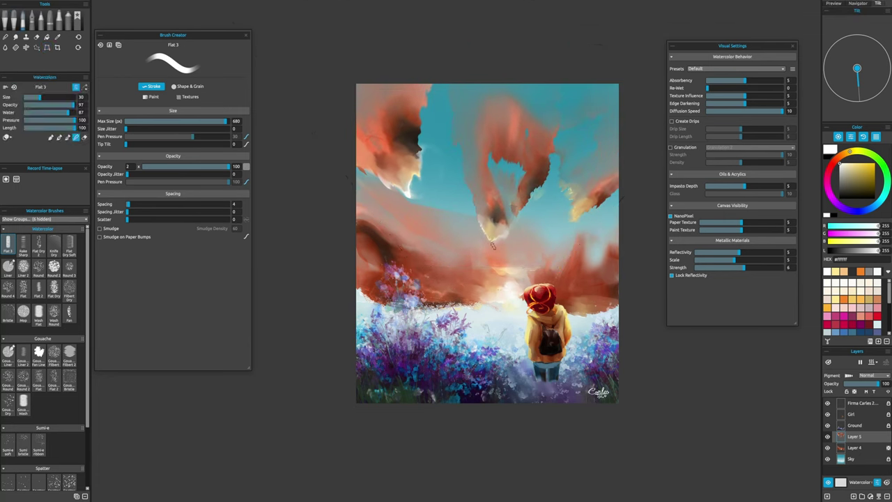
- Erase and blend the stretched clouds' edges across Layers 4 and 5
click(859, 3)
click(855, 447)
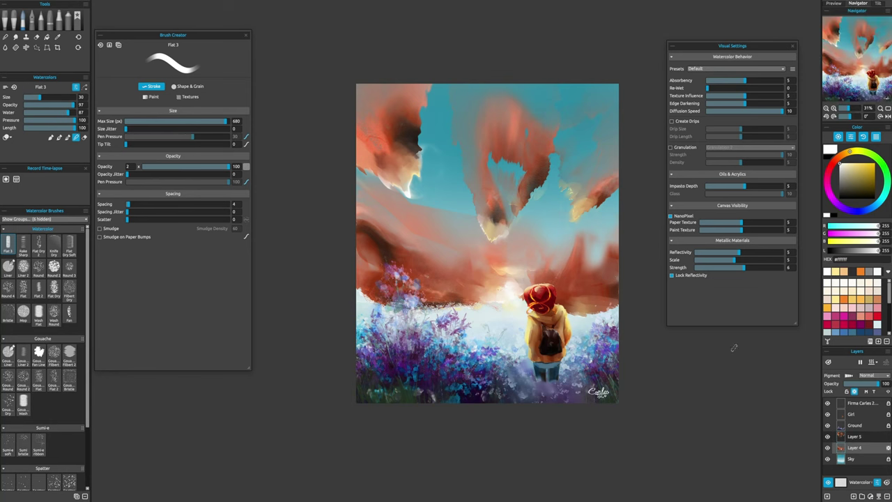
key(e)
key(])
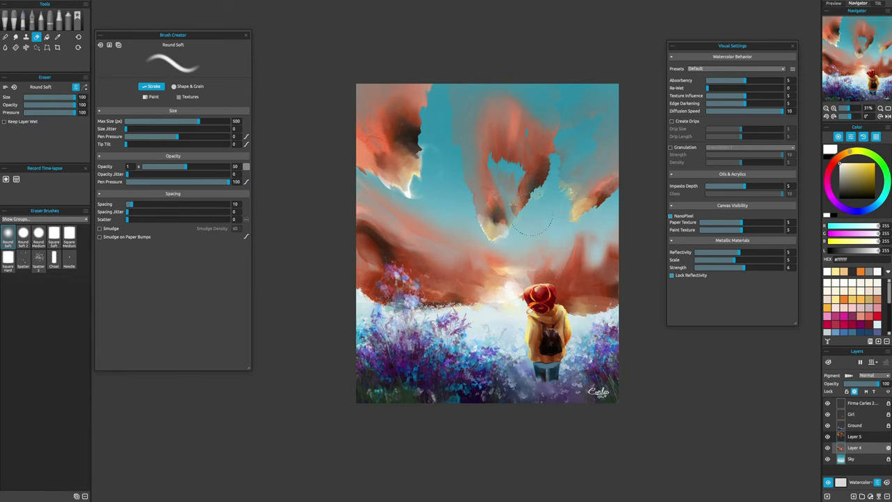
click(855, 436)
key(n)
key([)
key([)
key([)
key([)
key([)
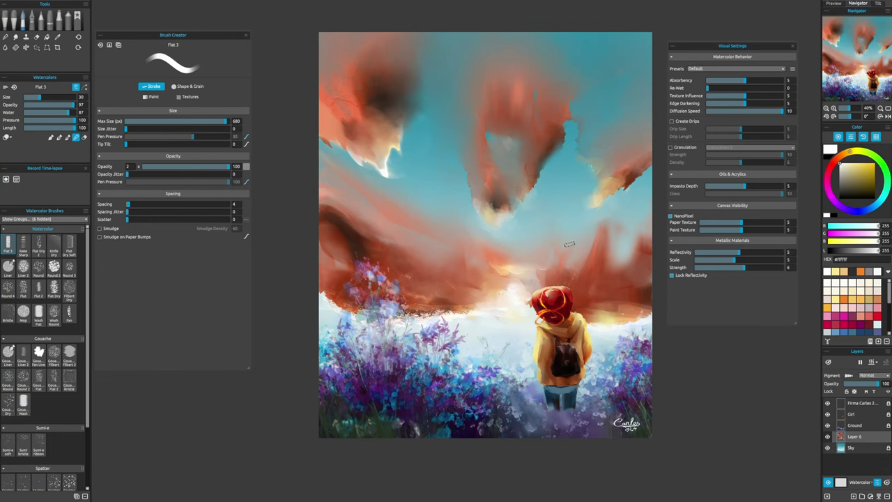
- Shift the Ground layer's hue to -67 for purple-blue flowers
click(855, 425)
key(ctrl+u)
mouse_move(448, 212)
mouse_down()
mouse_move(438, 211)
mouse_move(464, 213)
mouse_move(446, 230)
mouse_move(446, 213)
mouse_up()
click(453, 274)
- Recolour the clouds on Layer 6 with hue shifts toward cyan and a lighter grey
click(855, 436)
key(ctrl+u)
mouse_move(448, 221)
mouse_down()
mouse_move(485, 223)
mouse_move(430, 212)
mouse_move(421, 221)
mouse_move(455, 230)
mouse_up()
click(428, 274)
click(454, 273)
key(ctrl+u)
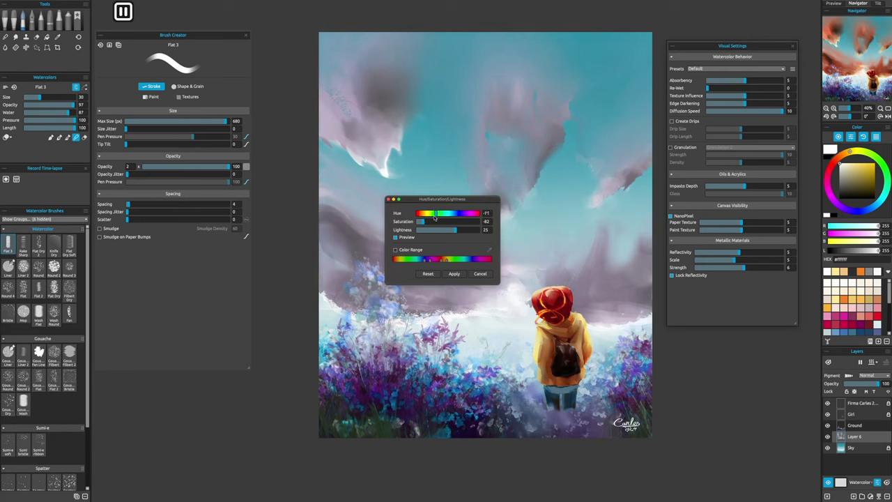
key(Return)
- Try contrast 41 and cancel it, then raise the Curves to brighten and warm the painting
key(ctrl+z)
key(ctrl+z)
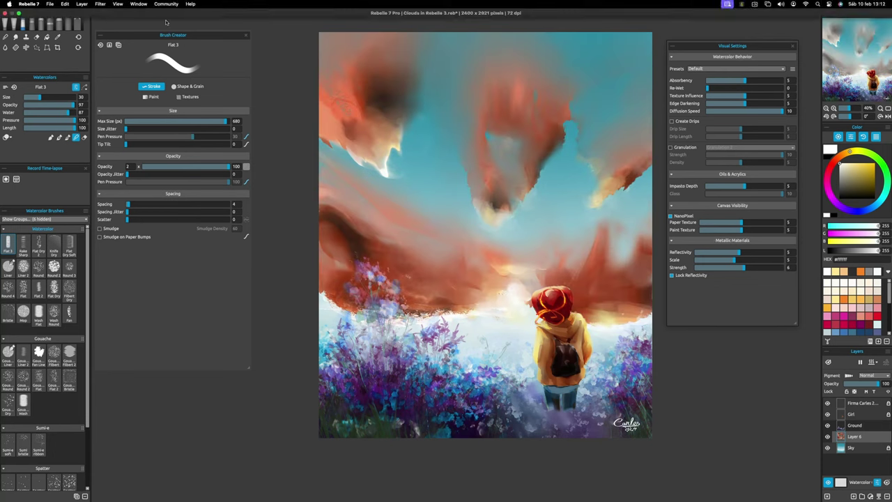
key(ctrl+b)
drag(440, 200, 304, 299)
click(346, 355)
click(156, 4)
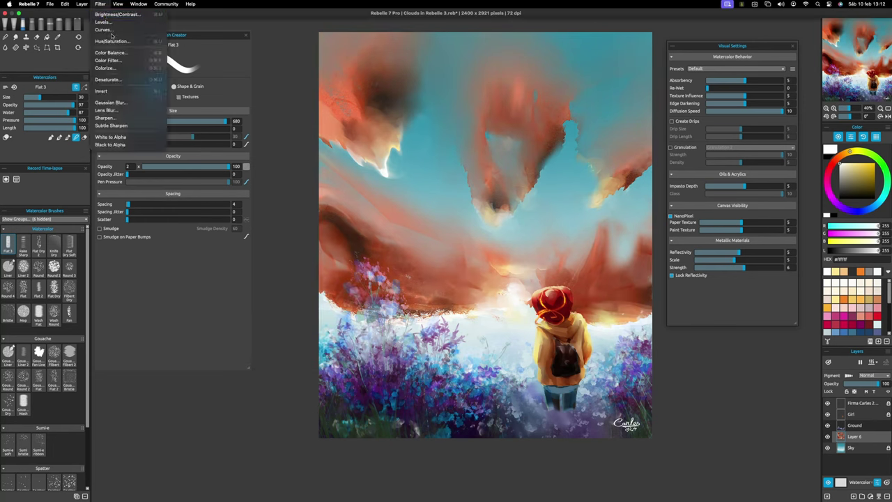
click(167, 28)
drag(452, 189, 259, 212)
mouse_move(238, 255)
mouse_down()
mouse_move(239, 269)
mouse_move(254, 240)
mouse_up()
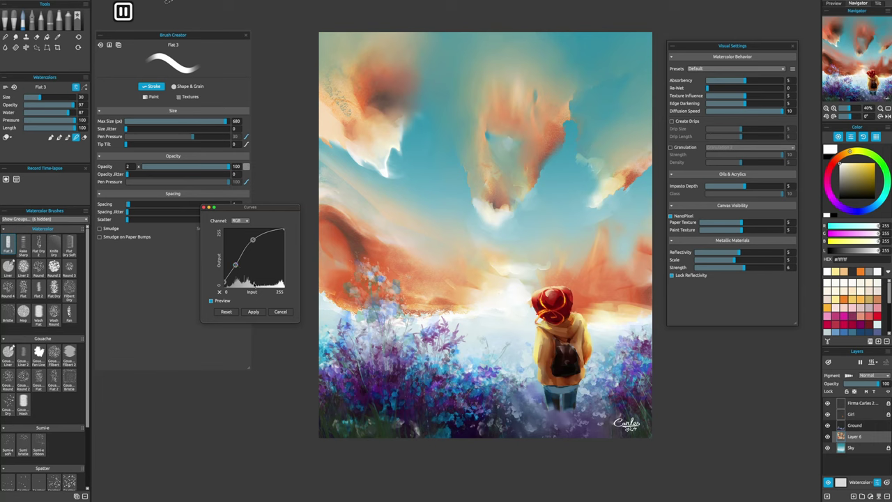
click(253, 312)
- Lower the painting's saturation and shift the warm clouds' hue toward pink
key(ctrl+u)
drag(459, 203, 314, 377)
click(324, 368)
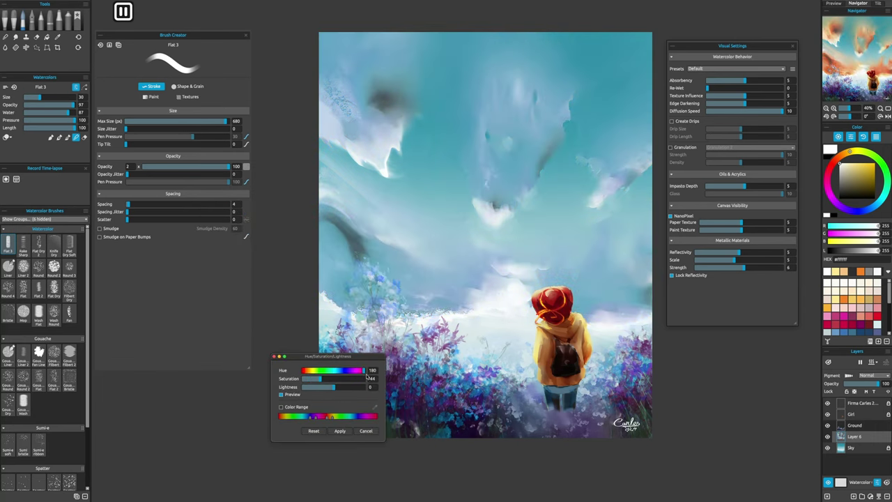
click(366, 431)
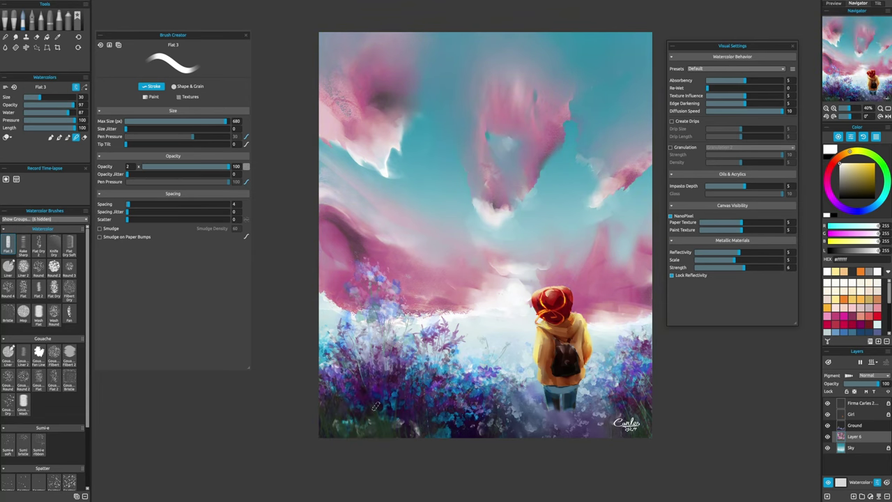
- Undo back to the clear sky and paint grey-blue pastel clouds along the horizon
key(ctrl+z)
key(ctrl+z)
key(ctrl+z)
key(ctrl+z)
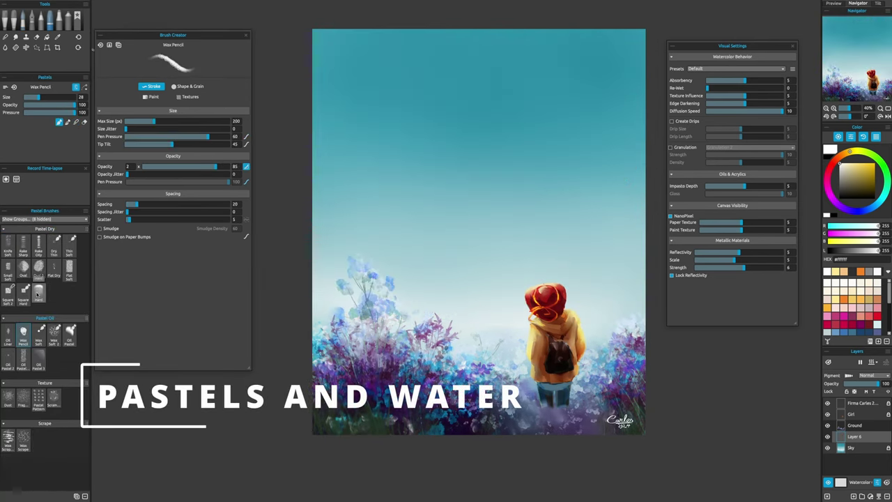
drag(523, 209, 530, 202)
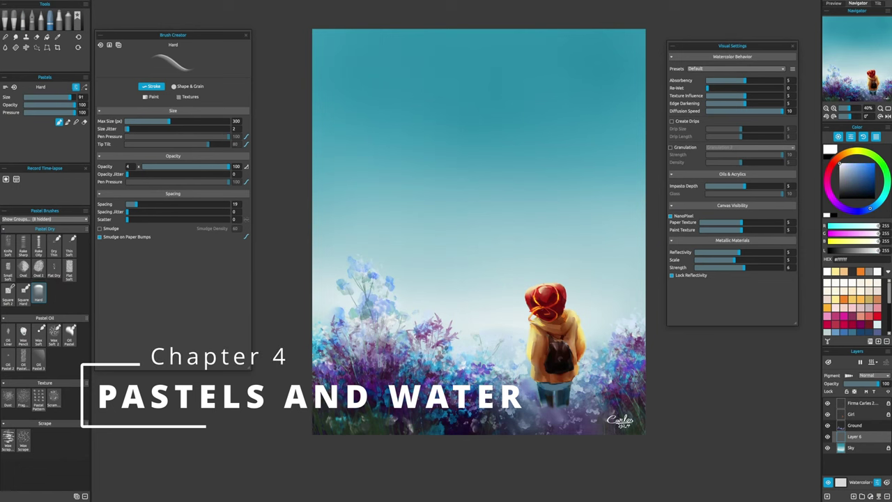
drag(464, 201, 424, 202)
key(ctrl+z)
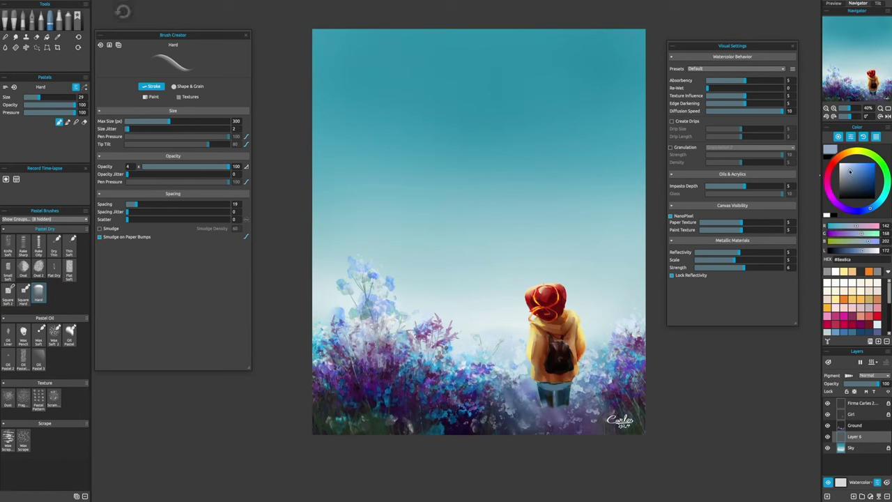
alt+click(362, 286)
mouse_move(524, 251)
mouse_down()
mouse_move(474, 264)
mouse_move(583, 252)
mouse_move(605, 264)
mouse_up()
mouse_move(432, 268)
mouse_down()
mouse_move(399, 260)
mouse_move(426, 243)
mouse_move(441, 256)
mouse_move(323, 259)
mouse_up()
mouse_move(606, 245)
mouse_down()
mouse_move(619, 228)
mouse_move(634, 244)
mouse_move(601, 254)
mouse_move(630, 254)
mouse_up()
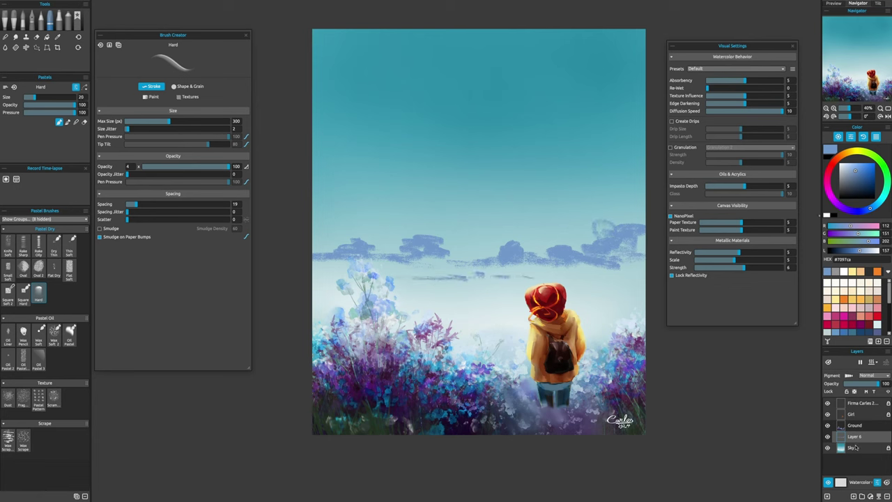
- On a new layer, paint pink pastel sweeps above the blue clouds
key(ctrl+shift+n)
click(827, 178)
mouse_move(417, 227)
mouse_down()
mouse_move(530, 222)
mouse_move(593, 173)
mouse_up()
drag(337, 151, 446, 222)
drag(410, 161, 457, 187)
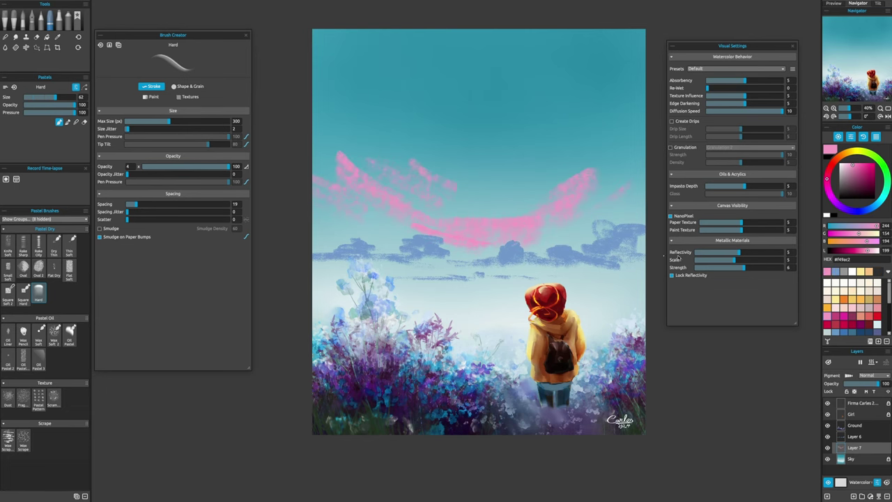
- With a larger brush, add white strokes and a large blue-purple V across the upper sky
drag(583, 147, 575, 178)
mouse_move(461, 163)
mouse_down()
mouse_move(471, 163)
mouse_move(539, 61)
mouse_up()
drag(519, 175, 566, 40)
drag(319, 38, 419, 139)
drag(377, 49, 509, 140)
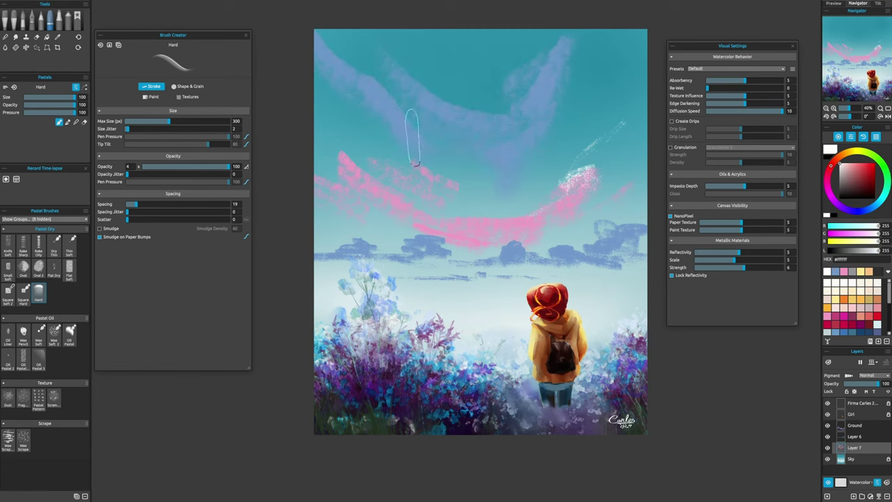
drag(414, 164, 457, 118)
- Dab small white highlights into the clouds
key(bracketleft)
click(476, 187)
click(541, 222)
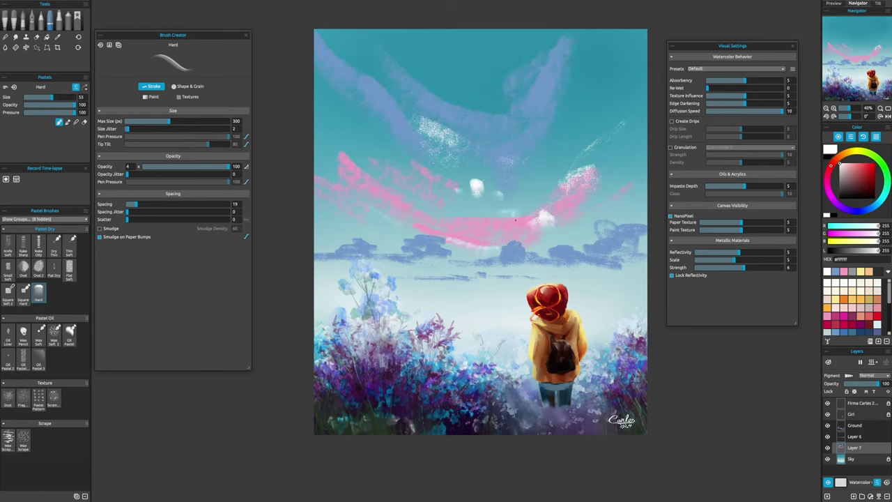
drag(488, 212, 520, 207)
- Paint pink along the top and right edge of the sky
key(bracketright)
alt+click(578, 195)
drag(561, 53, 474, 101)
drag(447, 57, 547, 33)
drag(593, 77, 645, 37)
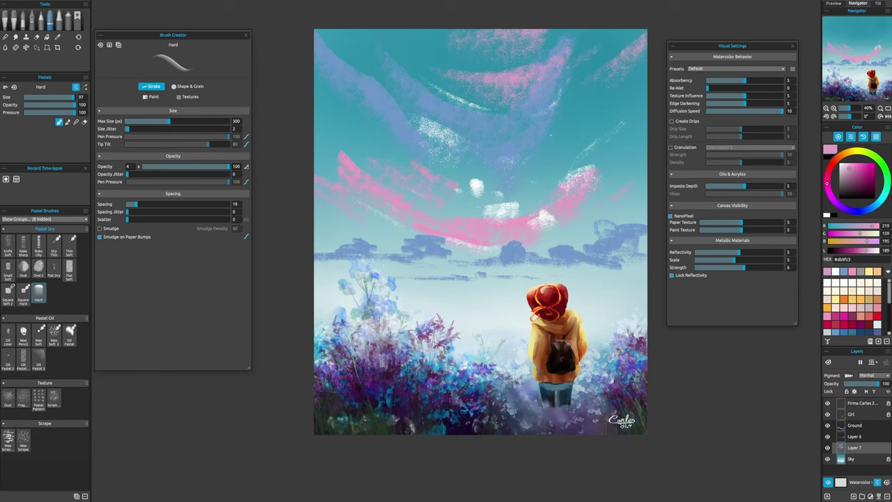
drag(619, 171, 644, 115)
- Paint sampled blue-purple over the left-side pink and add fine strokes in the upper sky
alt+click(618, 240)
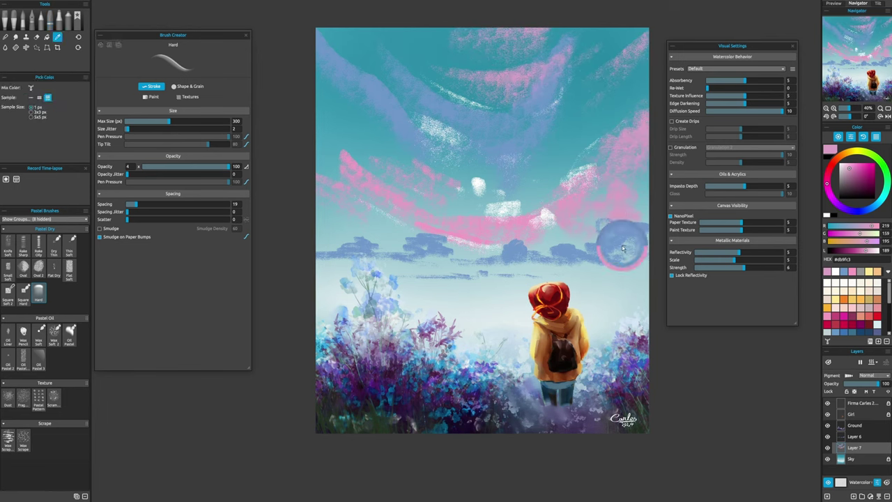
drag(466, 237, 453, 259)
mouse_move(357, 199)
mouse_down()
mouse_move(341, 160)
mouse_move(370, 208)
mouse_move(413, 202)
mouse_up()
drag(370, 88, 359, 35)
drag(453, 66, 579, 35)
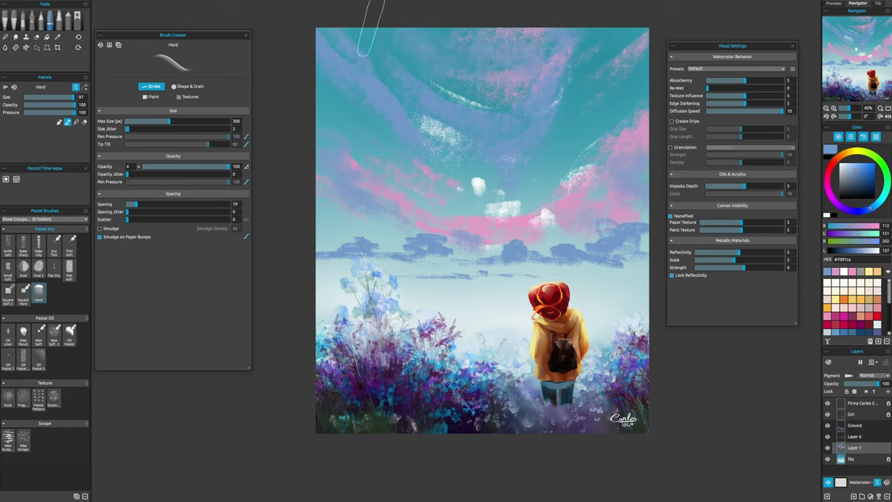
- Paint thin pale streaks near the upper-right and upper-left clouds
alt+click(460, 198)
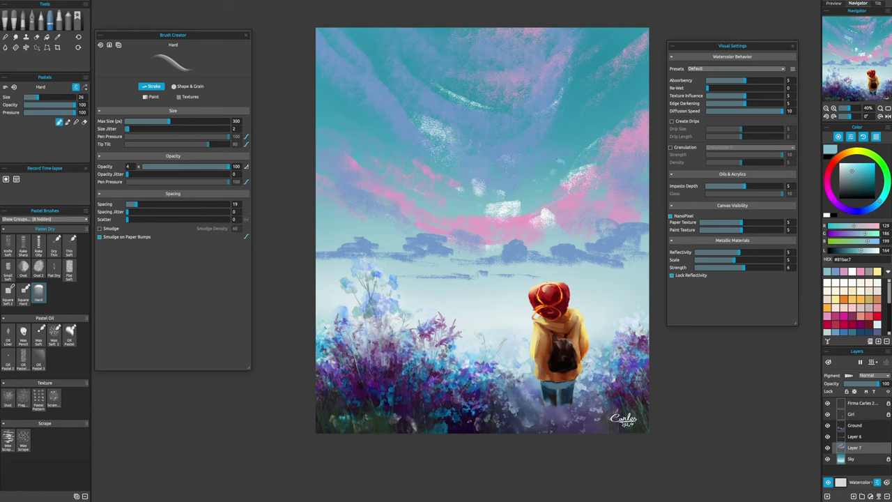
drag(529, 170, 591, 108)
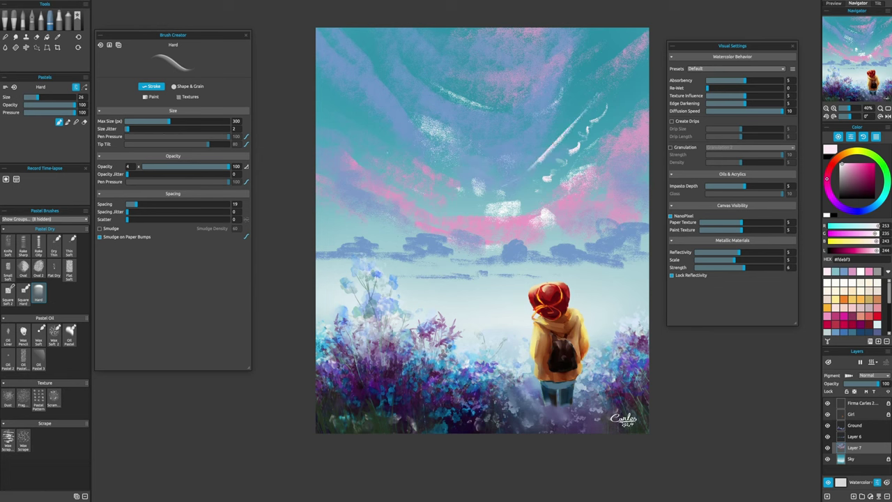
drag(336, 129, 416, 200)
click(854, 436)
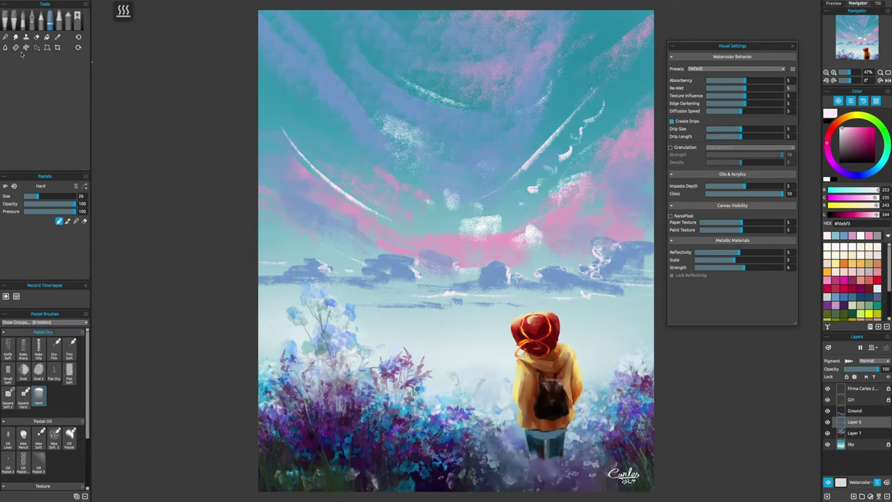
- Wash clear water over the cloud band and blow the wet paint into wisps
key(w)
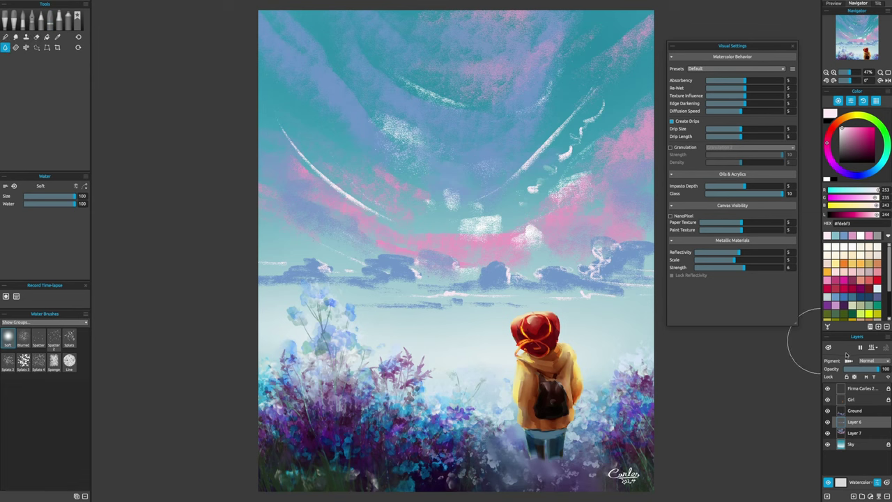
mouse_move(630, 257)
mouse_down()
mouse_move(605, 283)
mouse_move(283, 264)
mouse_move(600, 295)
mouse_up()
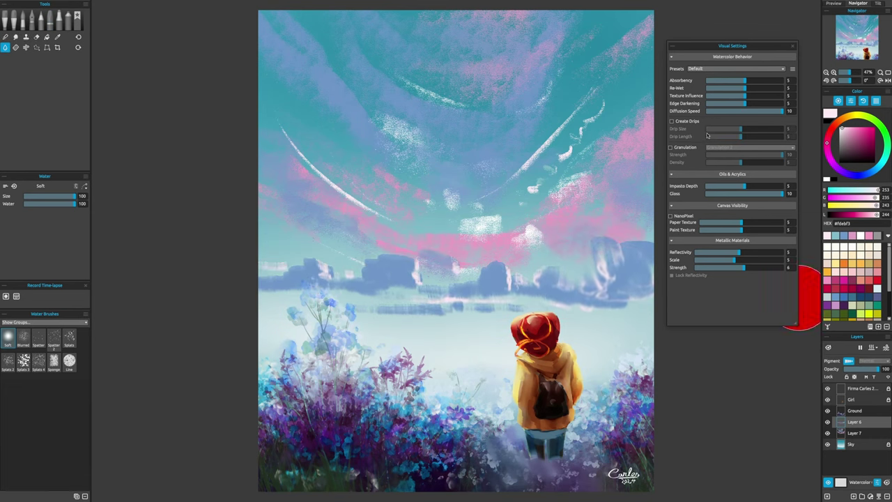
click(878, 4)
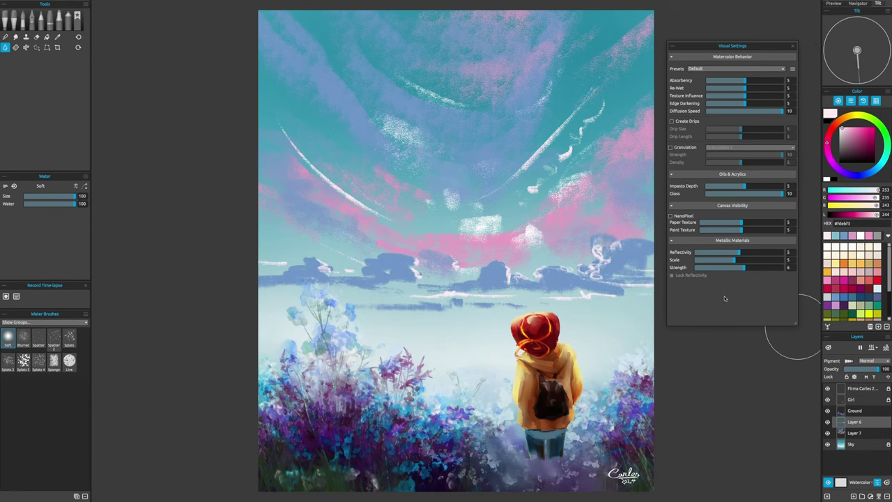
key(f)
mouse_move(634, 295)
mouse_down()
mouse_move(601, 259)
mouse_move(513, 273)
mouse_move(604, 265)
mouse_move(474, 300)
mouse_move(571, 293)
mouse_up()
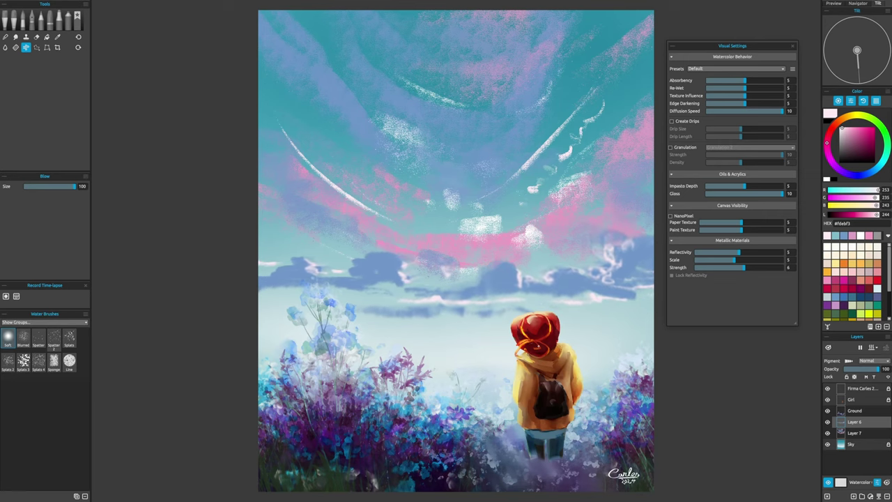
- Select the Ground layer and toggle Show Wet on and off to check wet areas
click(854, 410)
key(w)
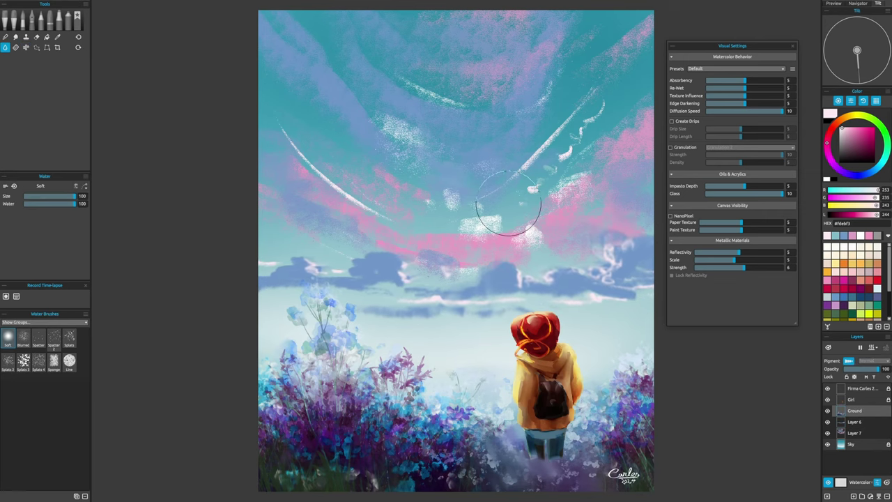
click(829, 347)
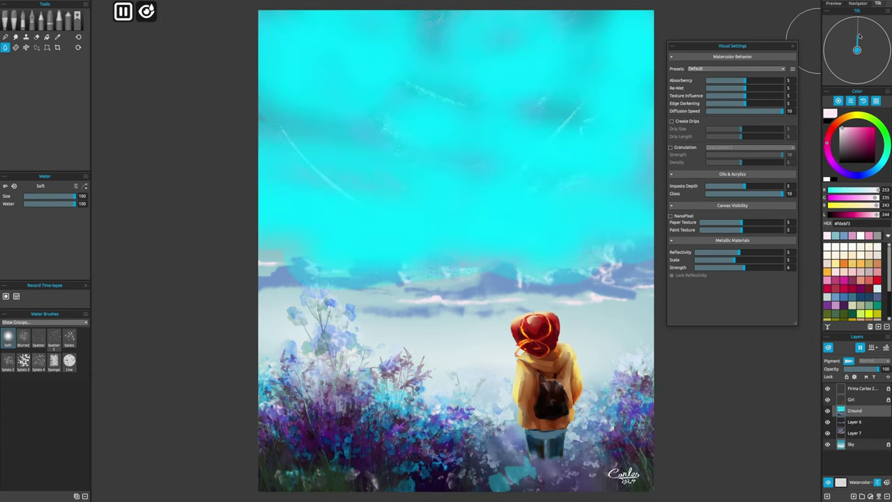
click(829, 347)
key(o)
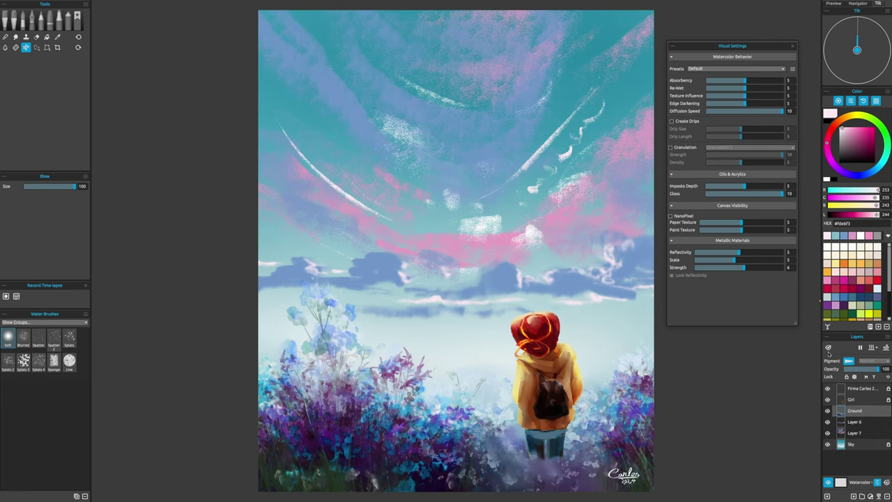
click(829, 348)
click(829, 348)
- On Layer 7, pause drying and wet the whole upper sky with water
click(879, 432)
key(p)
key(w)
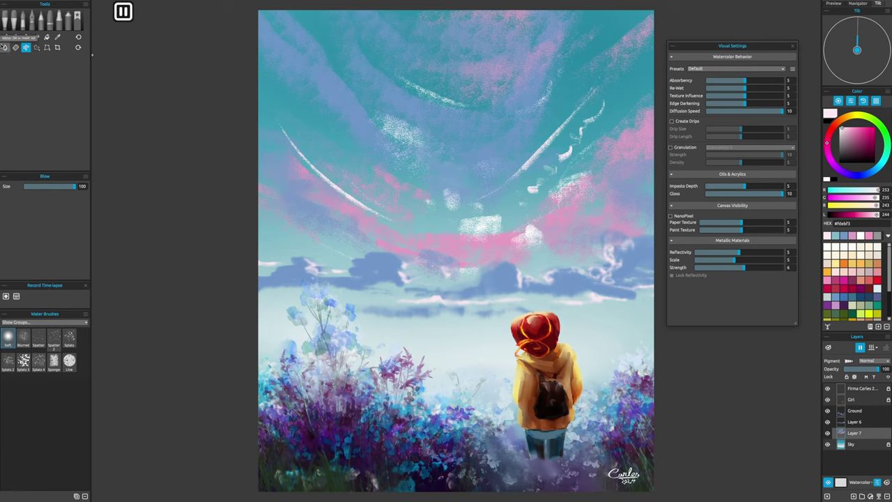
click(829, 348)
mouse_move(493, 31)
mouse_down()
mouse_move(380, 24)
mouse_move(289, 195)
mouse_up()
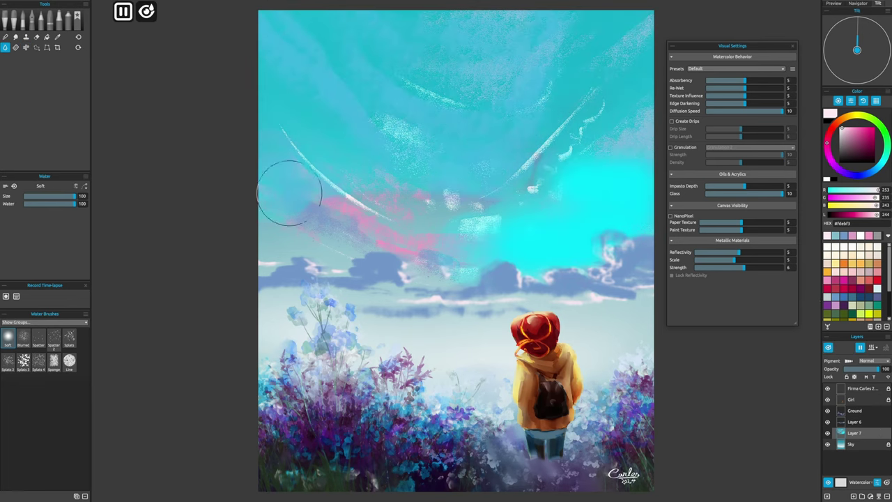
drag(592, 144, 518, 149)
click(829, 348)
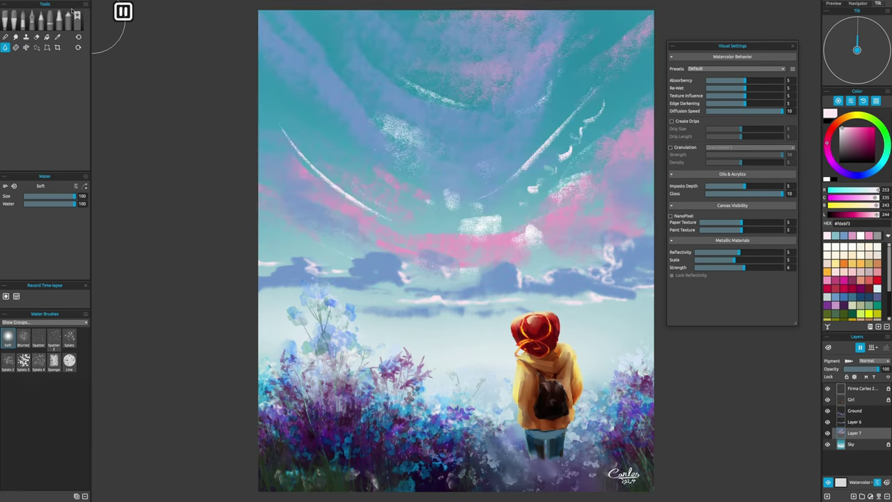
- Select Layer 6 and switch to the Blend tool
key(b)
key(p)
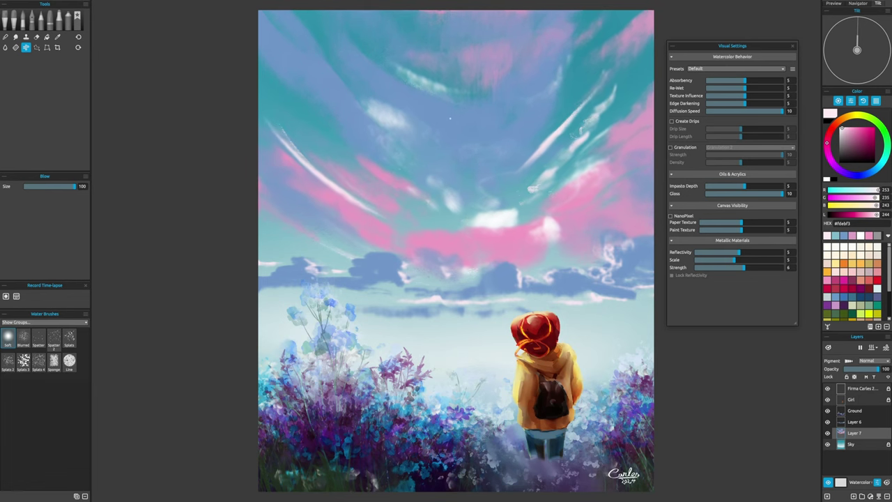
click(858, 3)
click(863, 426)
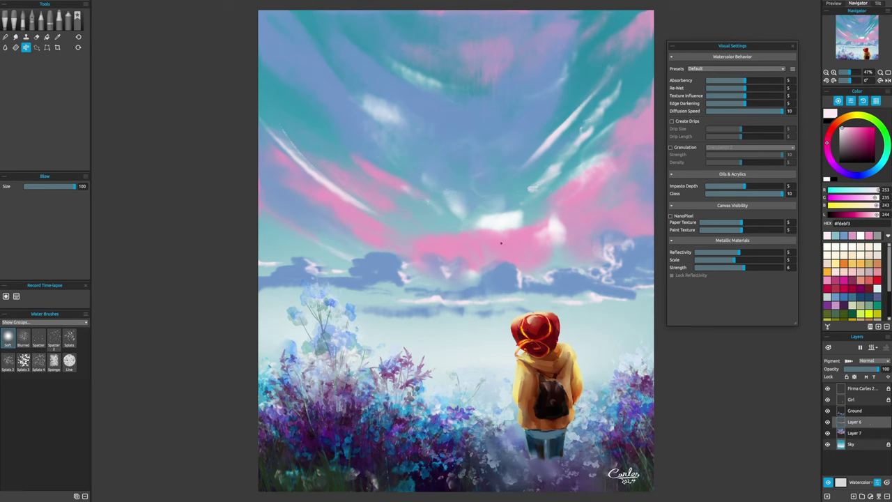
key(n)
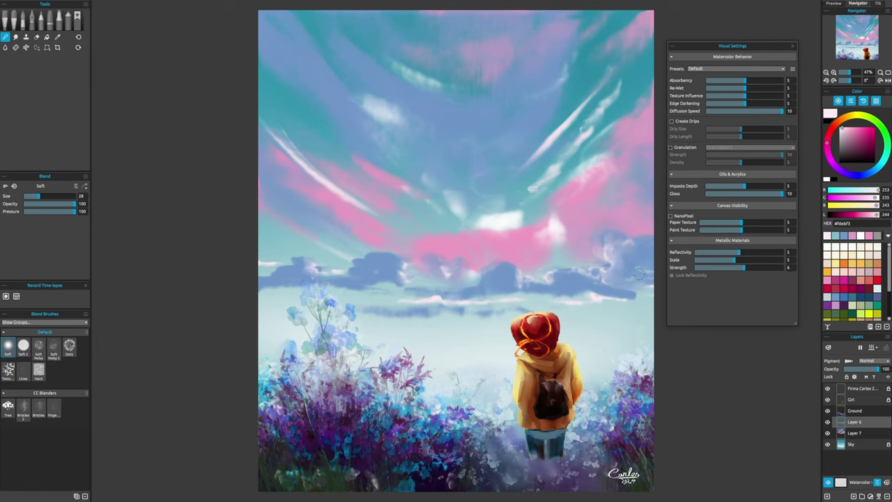
- On Layer 7, enlarge the Blend brush and smear the pink sky into the horizon clouds
click(856, 433)
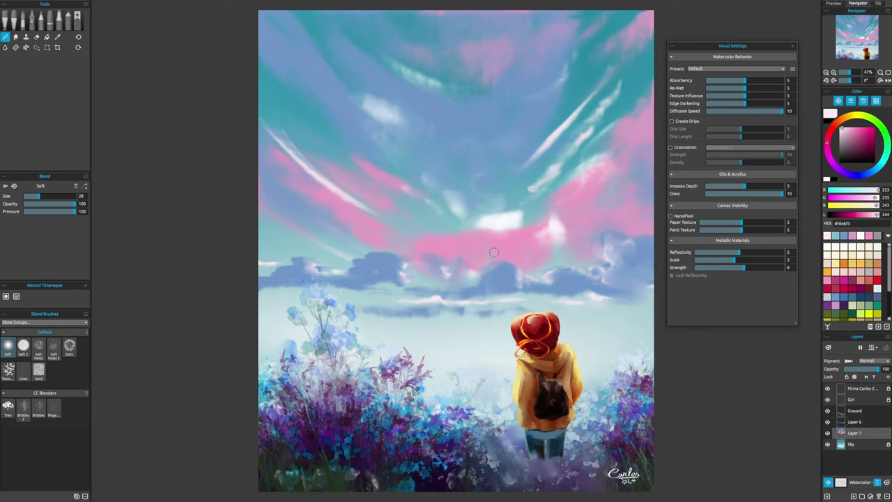
mouse_move(494, 252)
mouse_down()
mouse_move(497, 242)
mouse_move(486, 237)
mouse_up()
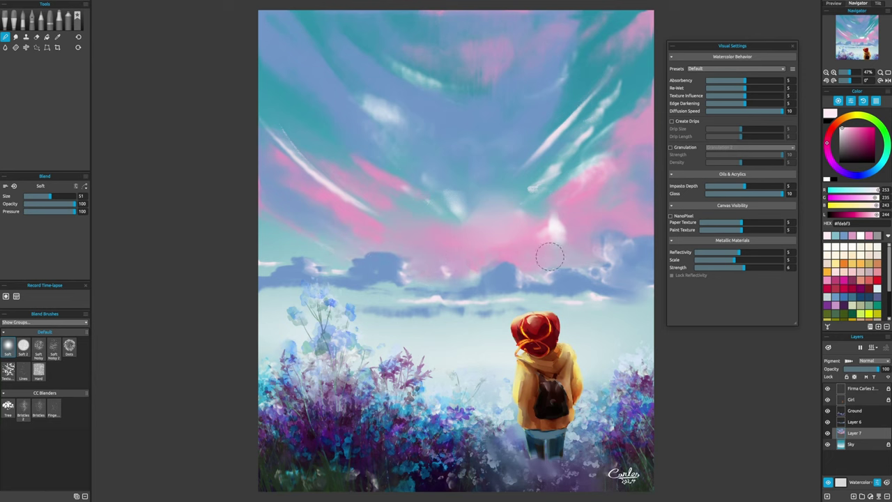
mouse_move(503, 259)
mouse_down()
mouse_move(479, 304)
mouse_move(493, 319)
mouse_move(493, 306)
mouse_move(461, 293)
mouse_move(475, 325)
mouse_move(481, 315)
mouse_move(436, 295)
mouse_move(411, 321)
mouse_up()
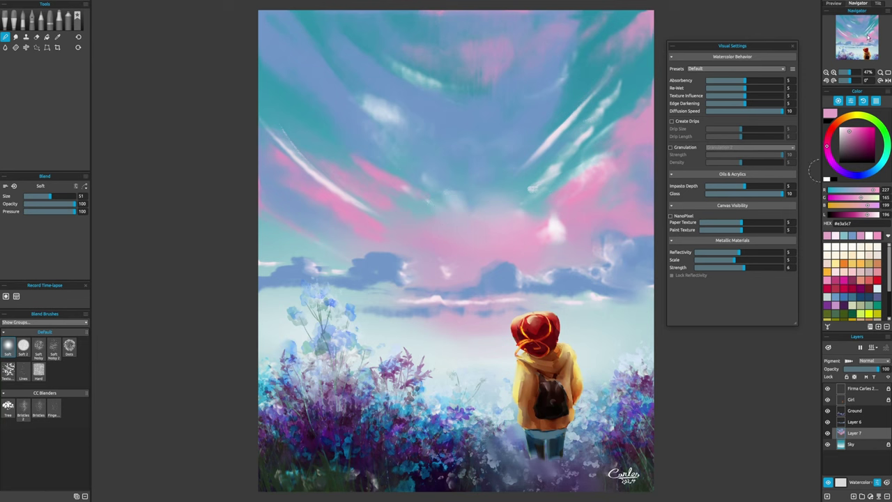
key(e)
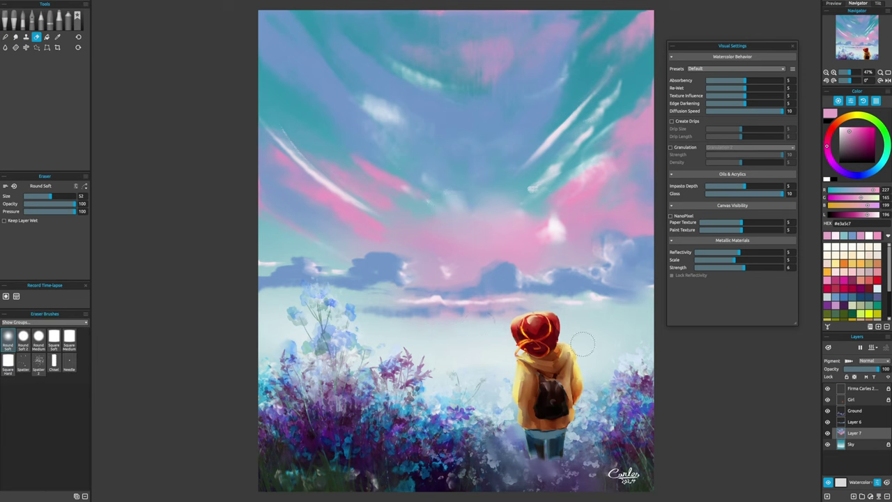
key(n)
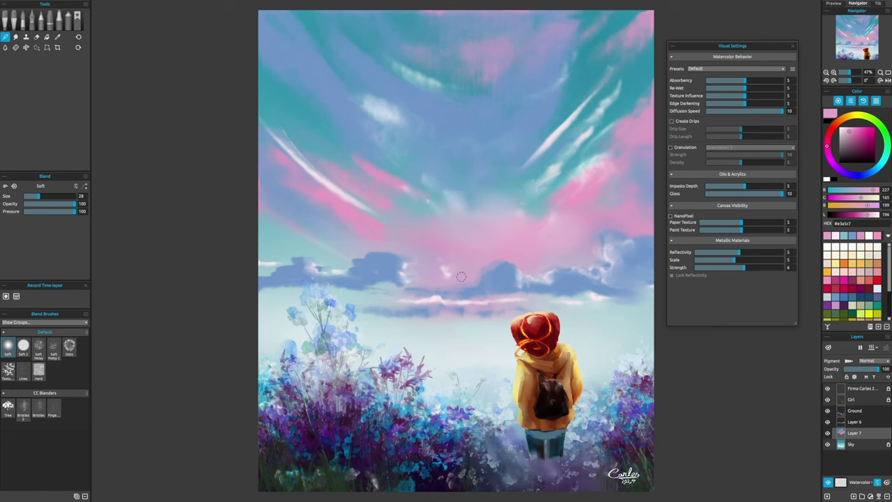
- On Layer 6, soften the left and right horizon clouds with the Blend brush
click(841, 422)
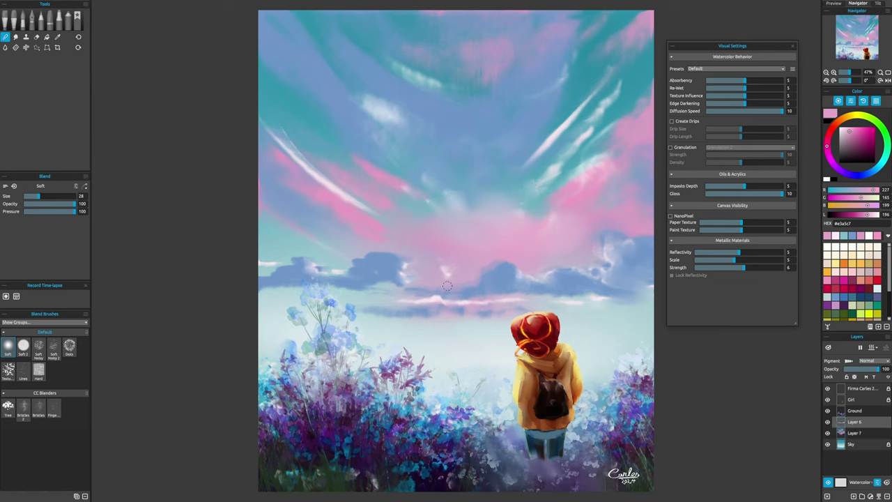
key(])
drag(352, 272, 286, 265)
mouse_move(607, 241)
mouse_down()
mouse_move(601, 258)
mouse_move(589, 255)
mouse_move(591, 268)
mouse_move(606, 260)
mouse_up()
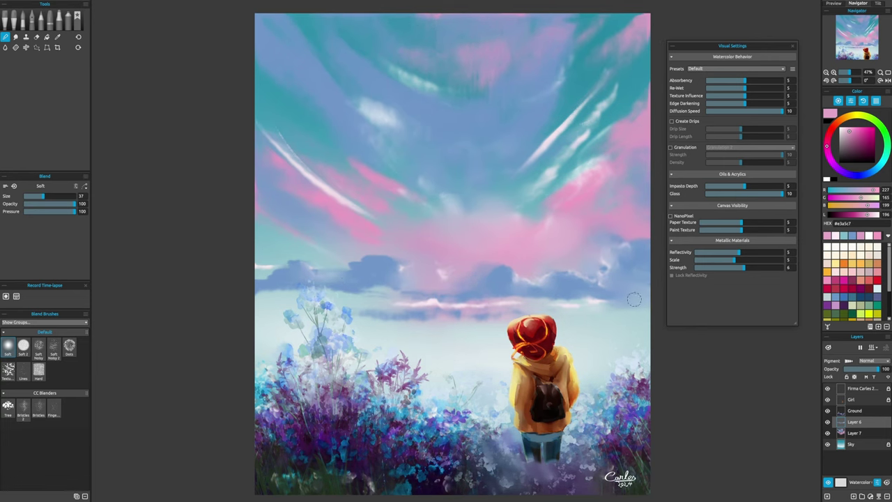
key(])
key(])
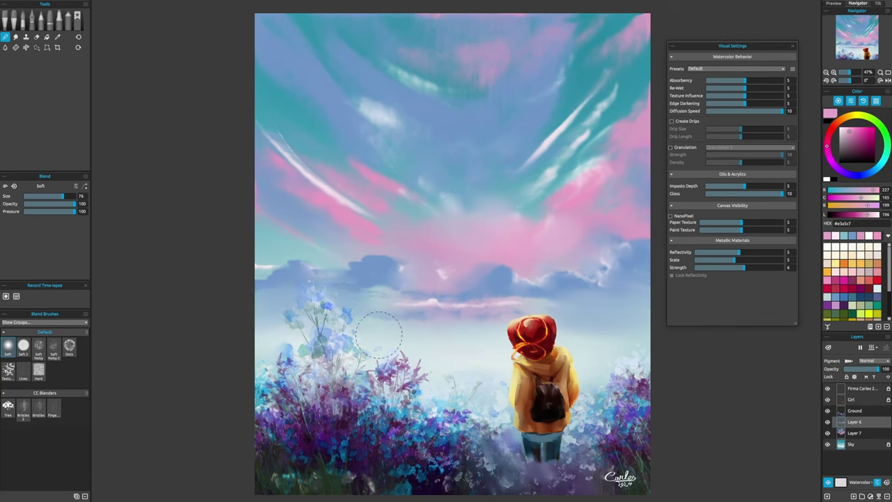
key([)
key([)
key([)
key([)
- On Layer 7, erase the upper-sky white wisp with the Eraser at 33% strength
click(855, 433)
key(e)
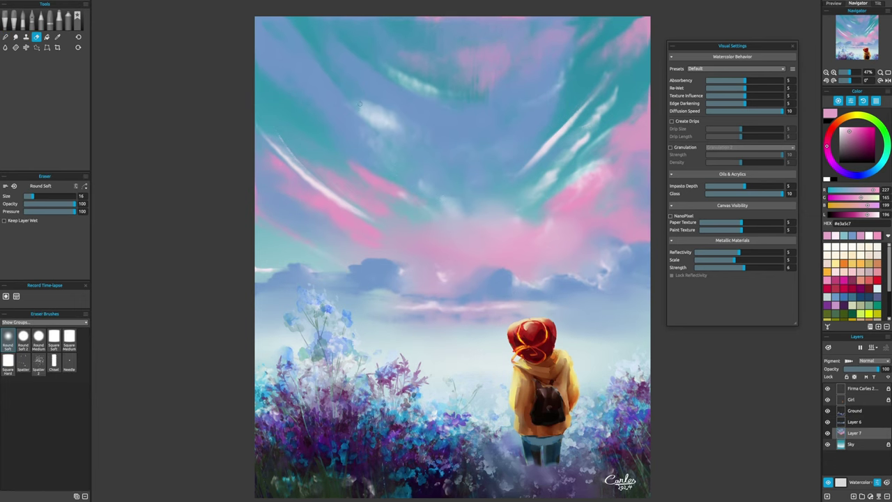
key(3)
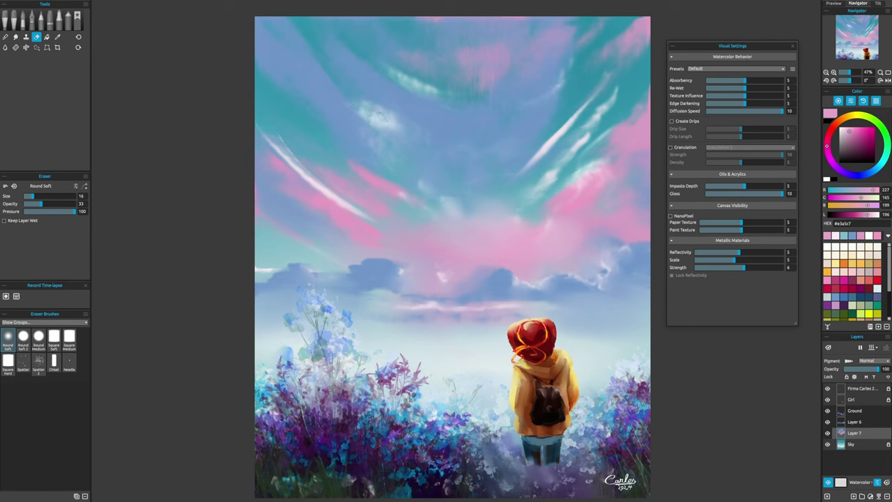
key(bracketright)
drag(380, 122, 411, 84)
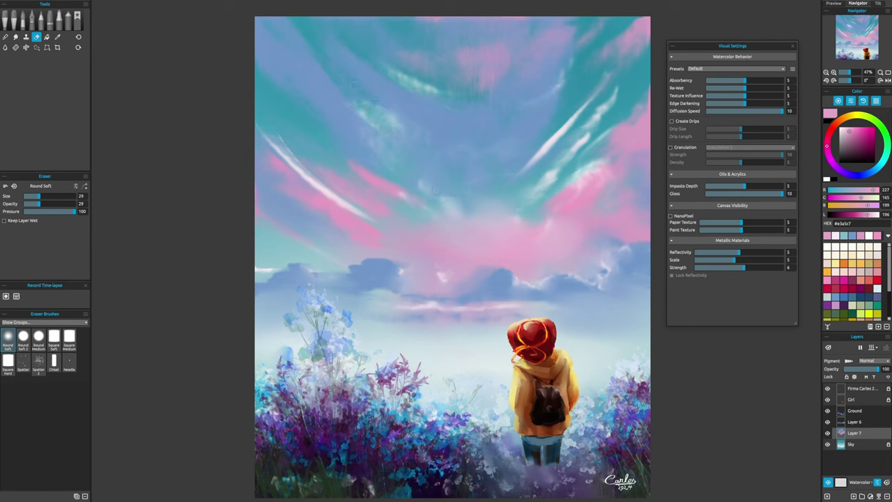
- Add a new Overlay layer and airbrush white highlights onto the clouds
key(ctrl+shift+n)
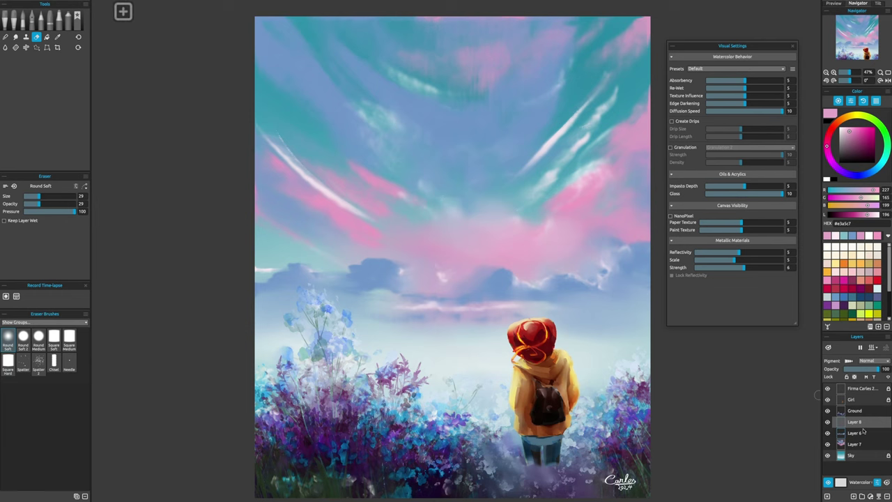
click(868, 360)
click(872, 418)
key(m)
key(a)
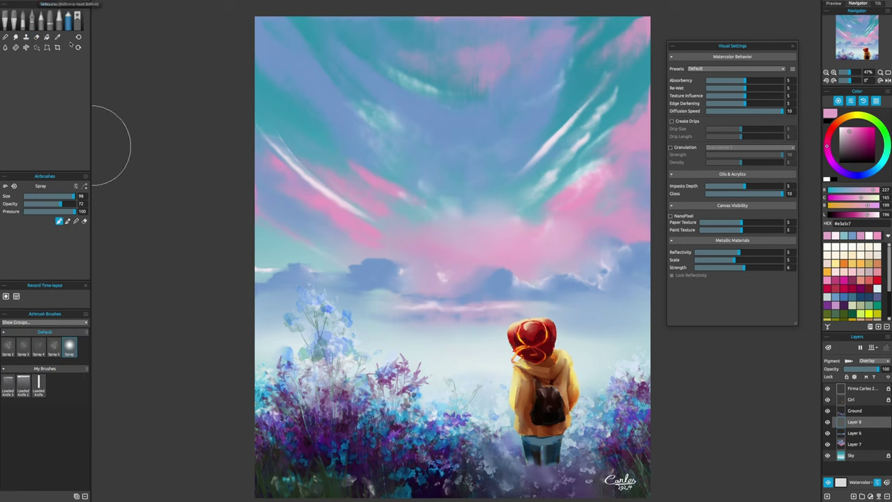
click(842, 132)
click(840, 128)
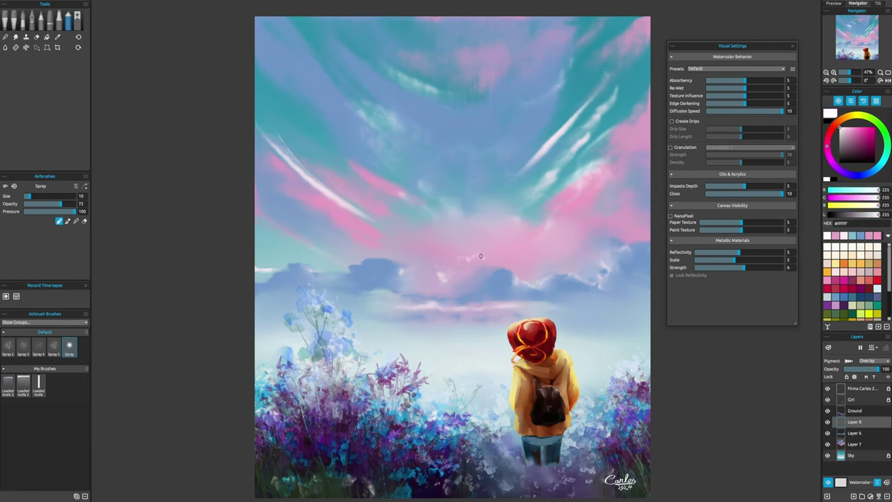
mouse_move(488, 256)
mouse_down()
mouse_move(477, 275)
mouse_move(491, 276)
mouse_move(454, 288)
mouse_move(419, 282)
mouse_move(449, 293)
mouse_move(452, 307)
mouse_move(466, 304)
mouse_up()
- Add finer white airbrush highlights along the cloud tops
key(bracketright)
key(bracketleft)
key(bracketleft)
key(bracketleft)
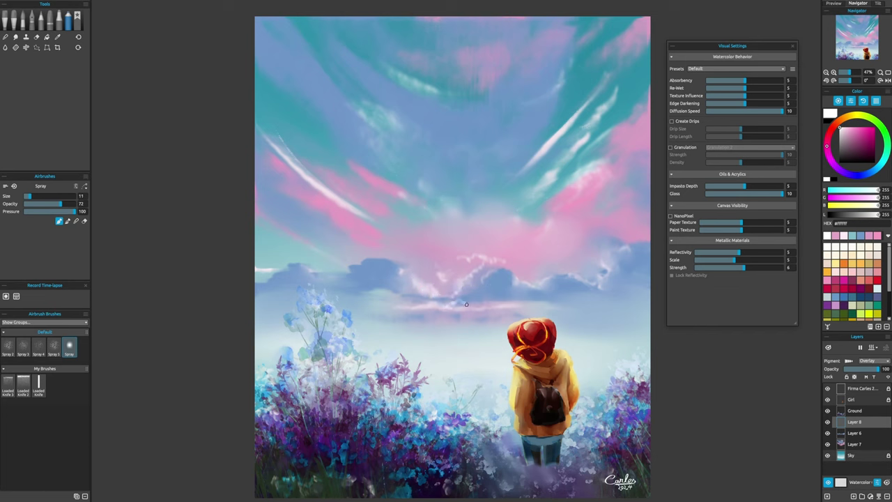
mouse_move(411, 266)
mouse_down()
mouse_move(395, 289)
mouse_move(395, 280)
mouse_move(412, 290)
mouse_move(418, 280)
mouse_move(410, 273)
mouse_move(428, 293)
mouse_move(454, 291)
mouse_up()
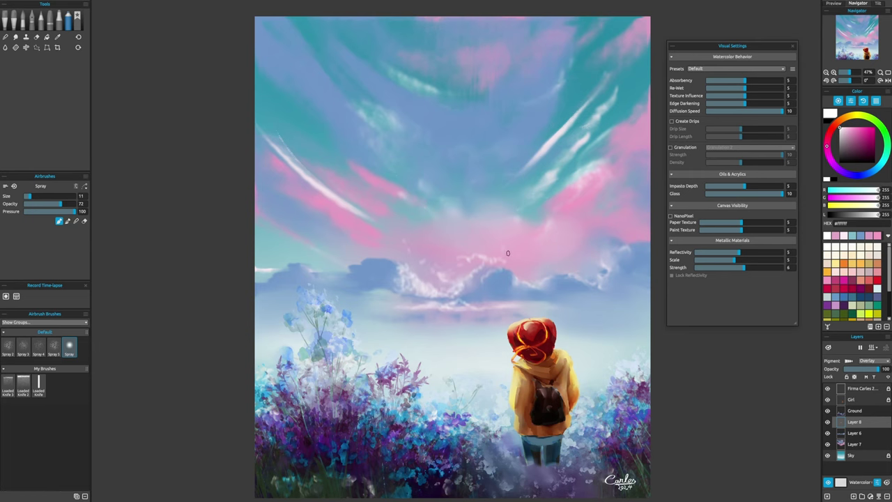
scroll(593, 234, left, 1)
key(n)
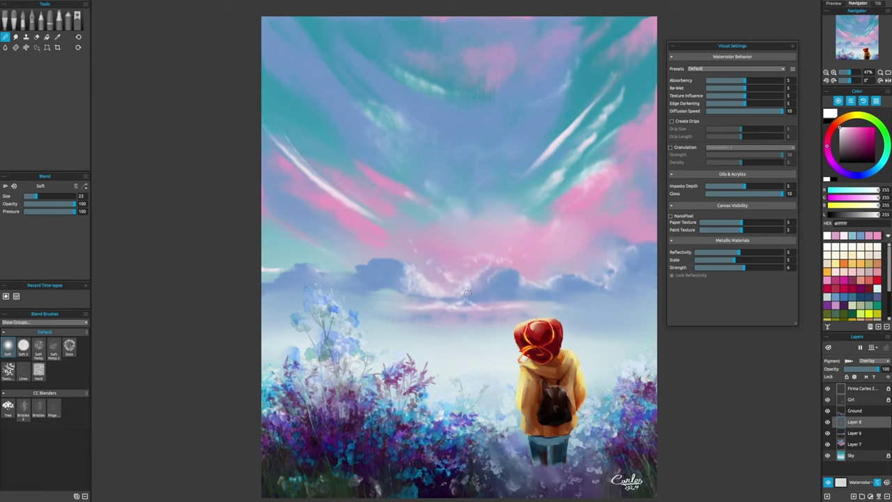
- Set the layer back to Normal and airbrush a faint sampled blue across the cloud band
key(a)
alt+click(385, 290)
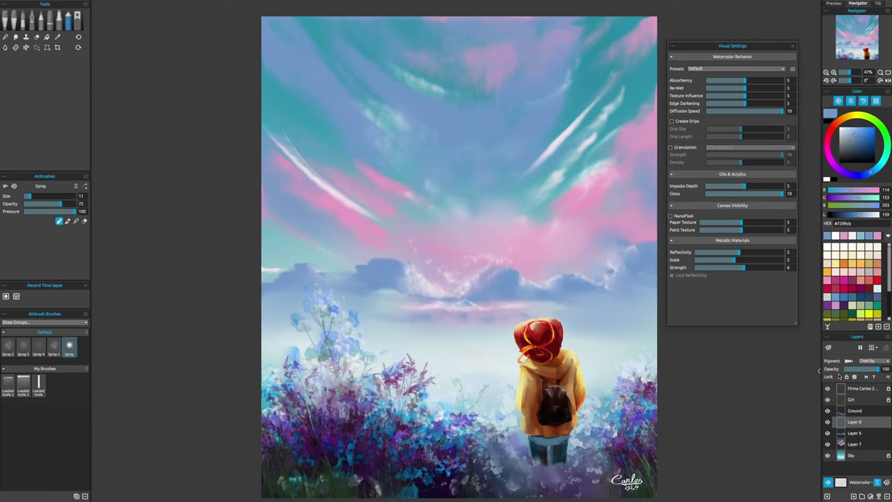
click(868, 360)
click(871, 296)
drag(390, 297, 401, 297)
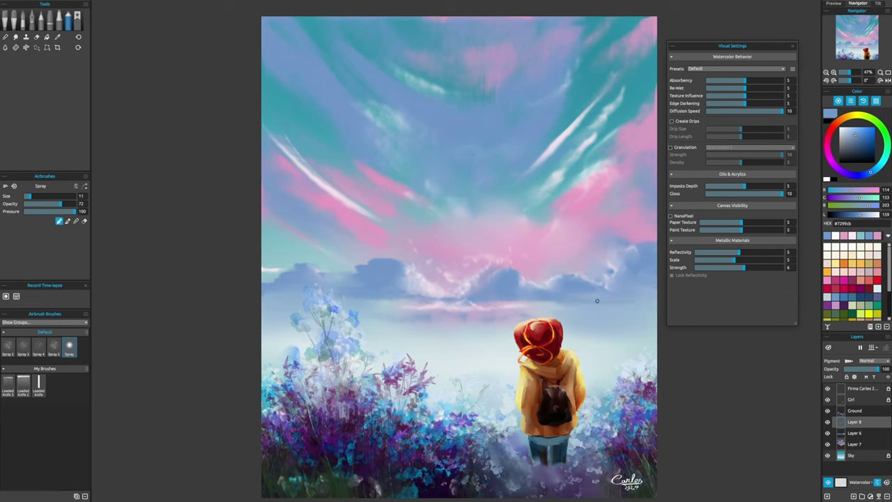
- Brighten the horizon band with pale lavender sampled from the horizon, using a larger airbrush
alt+click(474, 305)
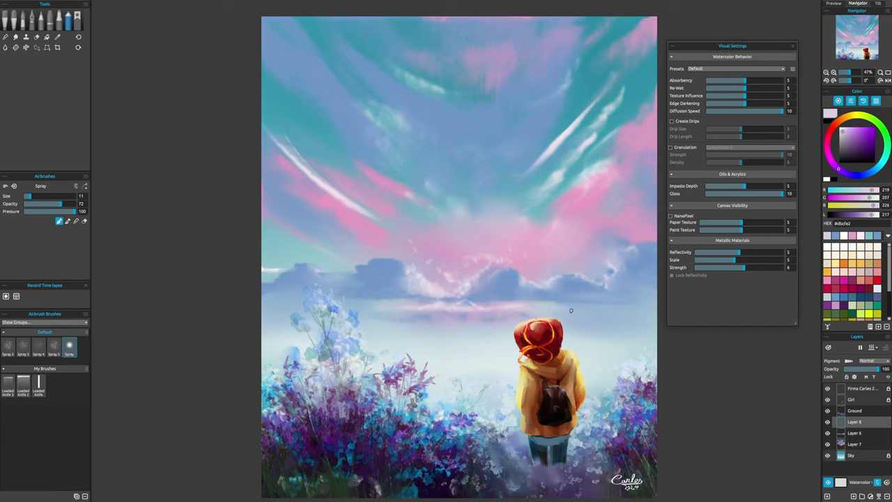
alt+click(444, 306)
mouse_move(434, 316)
mouse_down()
mouse_move(488, 317)
mouse_move(455, 317)
mouse_up()
drag(598, 302, 589, 295)
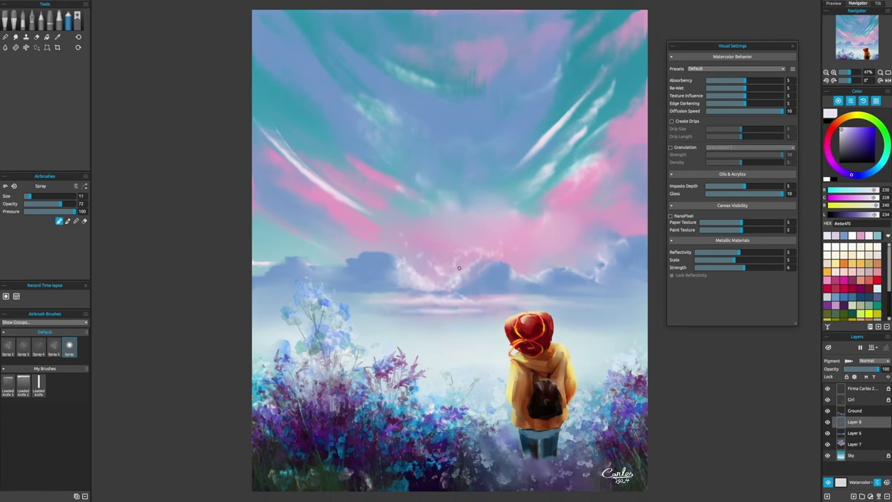
key(bracketright)
key(bracketright)
click(867, 43)
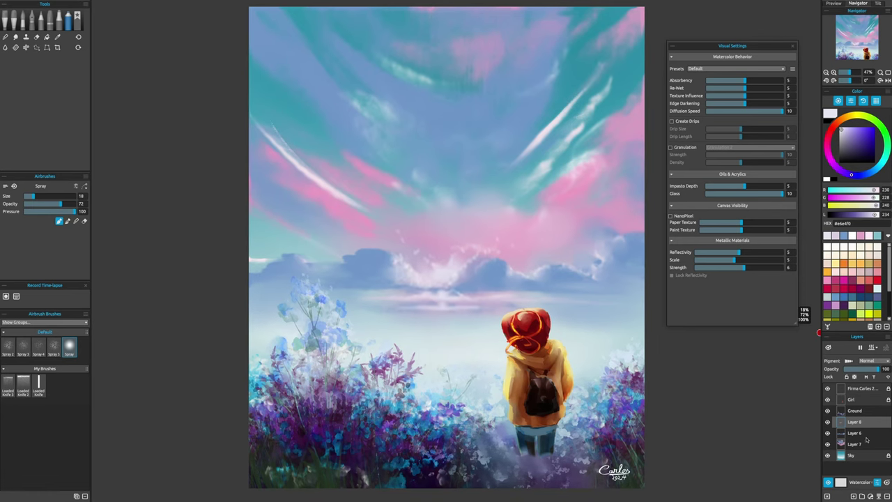
- Merge Layers 6 and 7 into Layer 8, then test a Curves adjustment and cancel it
key(super+e)
click(77, 2)
click(115, 40)
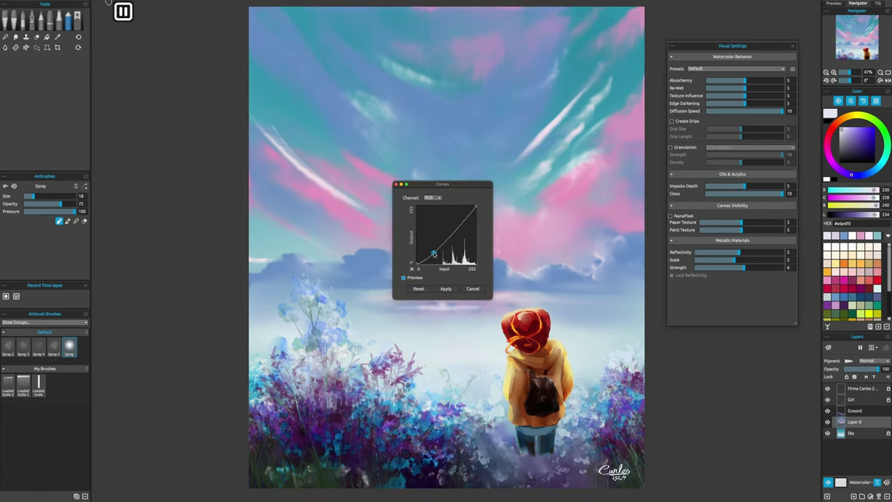
drag(454, 187, 204, 239)
drag(210, 279, 219, 288)
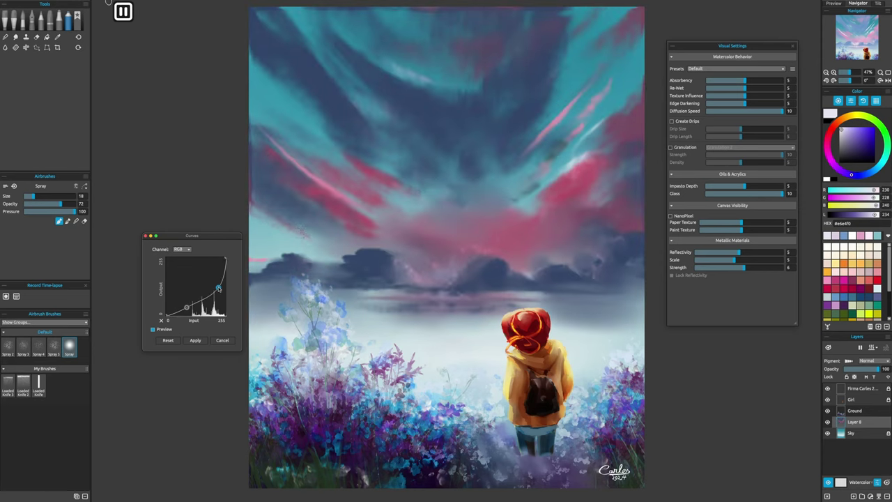
click(224, 337)
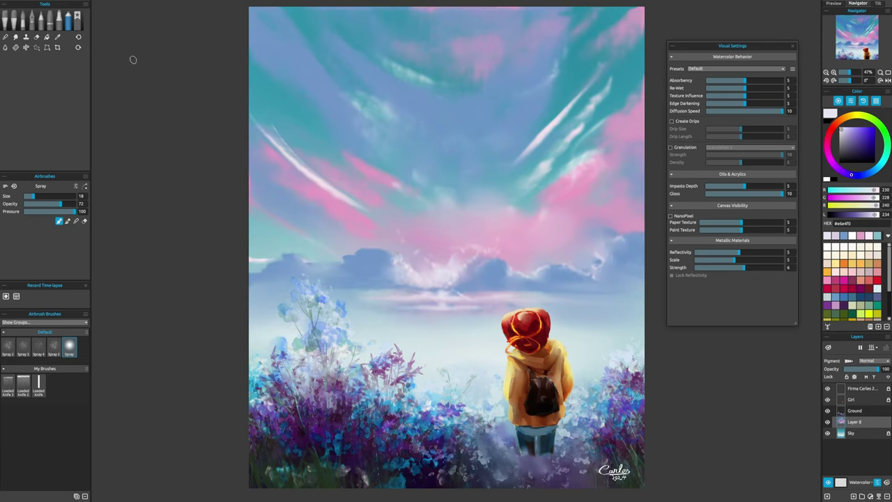
- Try Levels and cancel, then set Hue/Saturation hue to 30 for purple clouds
click(129, 2)
click(129, 19)
drag(394, 243, 419, 243)
click(404, 300)
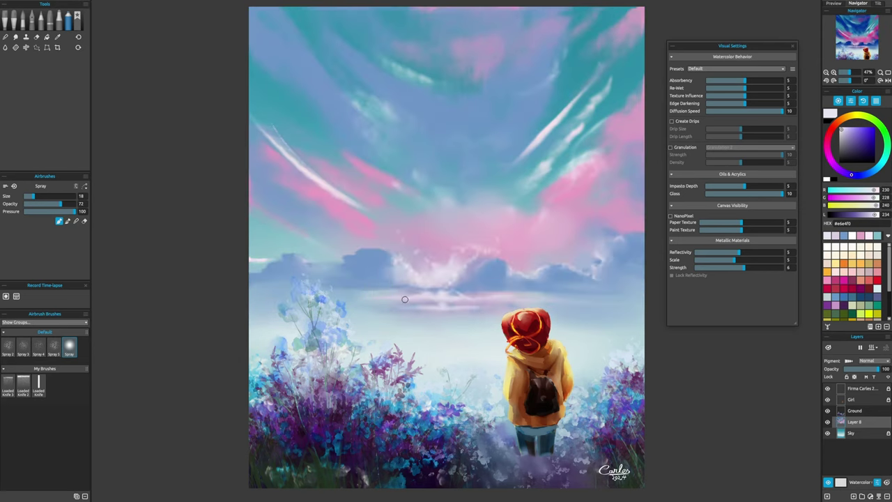
key(ctrl+u)
drag(432, 198, 181, 216)
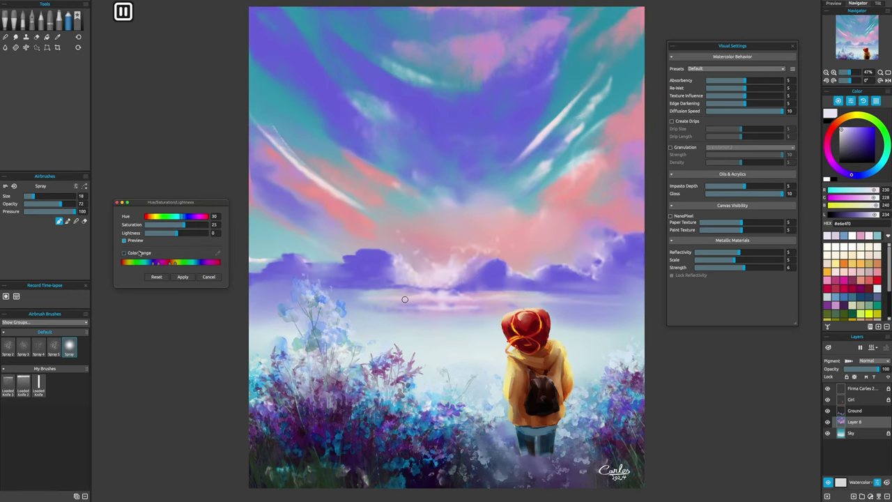